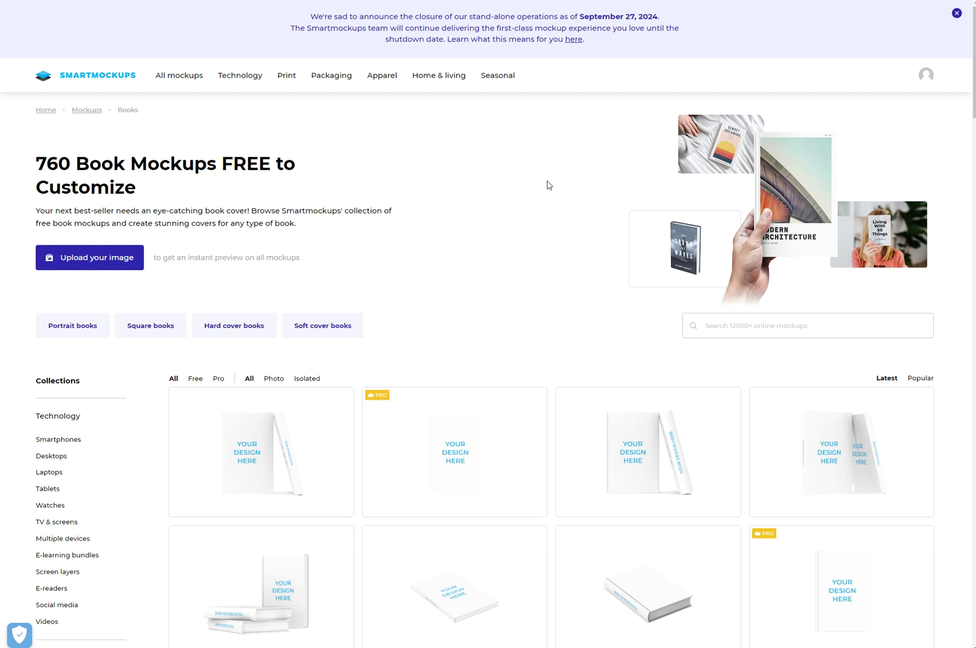
# Browse Mediamodifier's iMac mockups sorted by popularity.
pyautogui.scroll(-2, 531, 234)
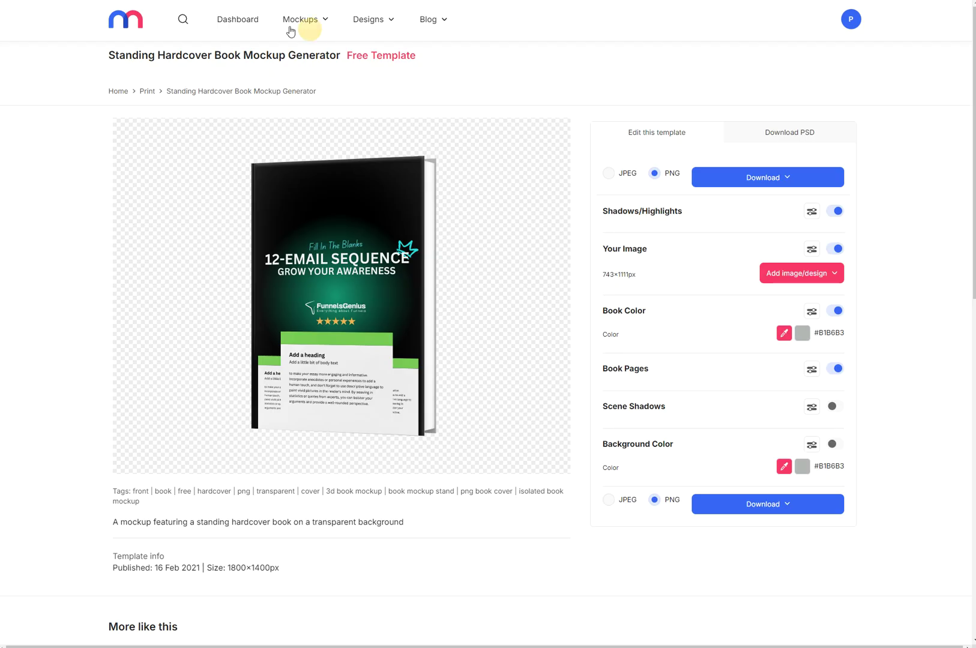
pyautogui.click(302, 21)
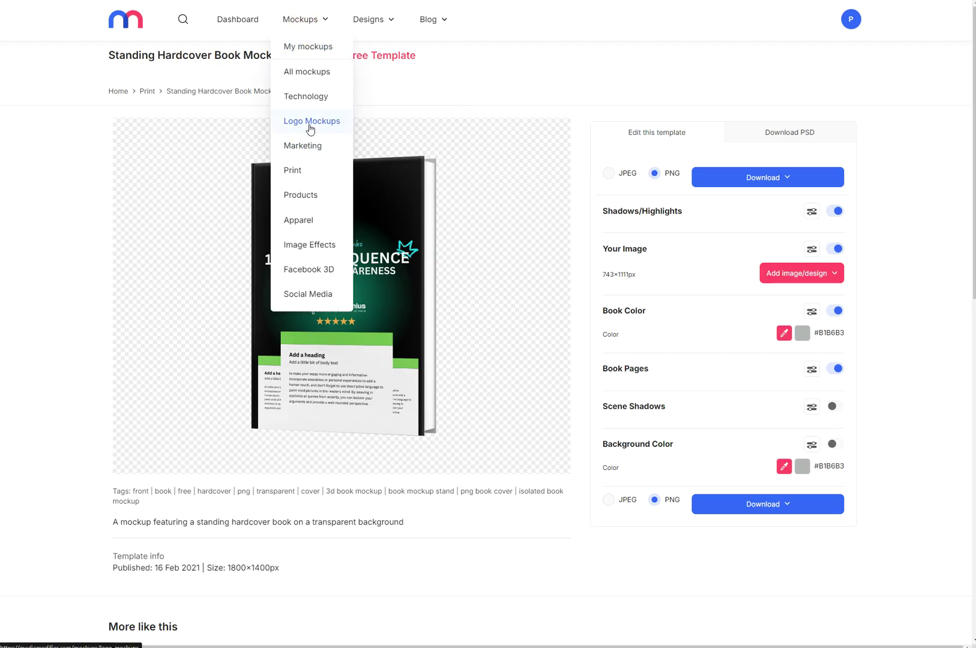
pyautogui.moveTo(311, 103)
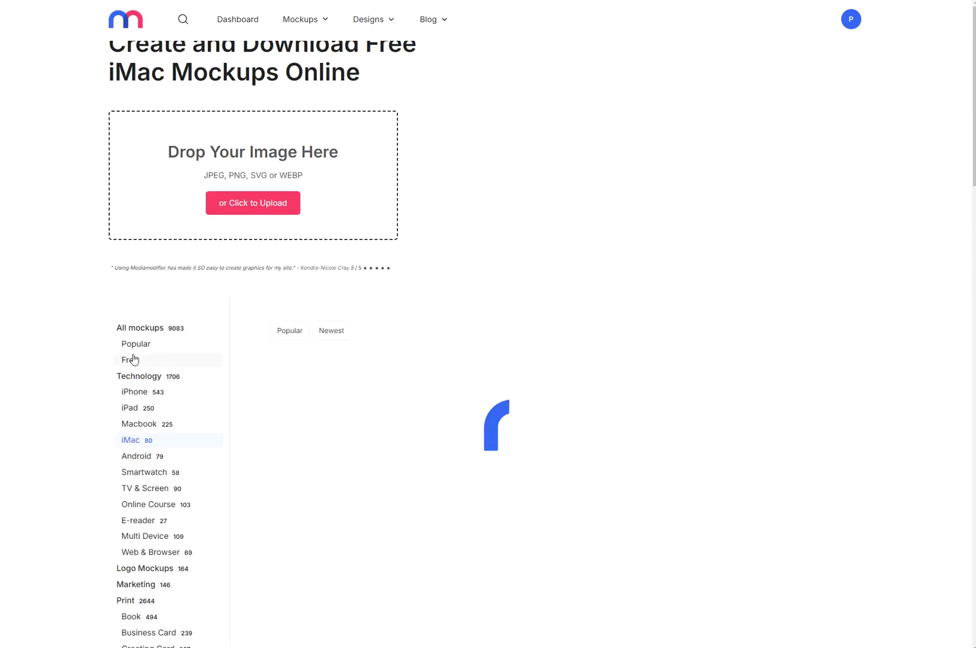
pyautogui.click(289, 375)
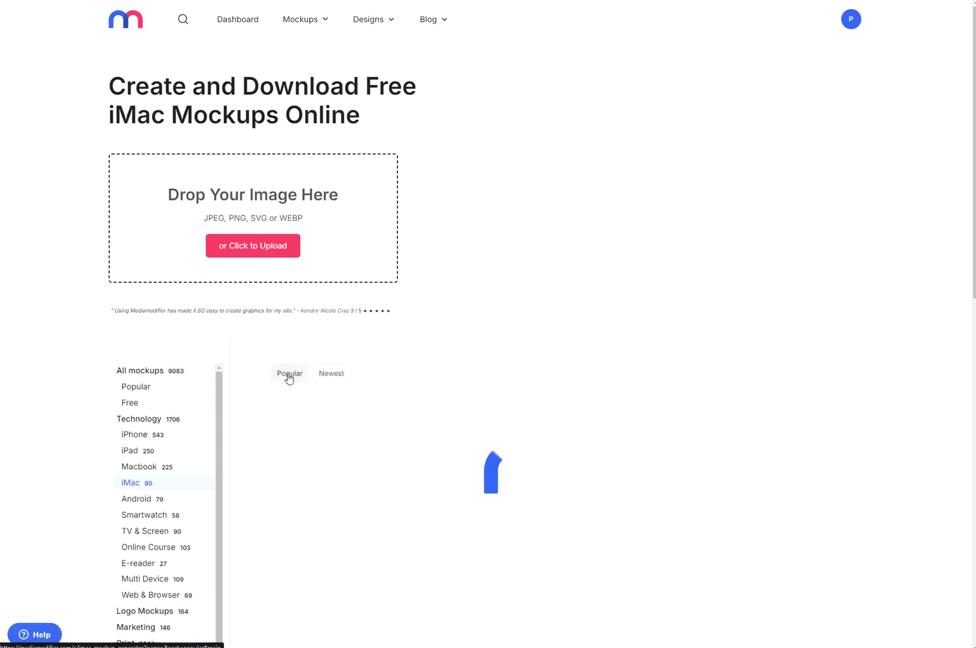
pyautogui.click(290, 374)
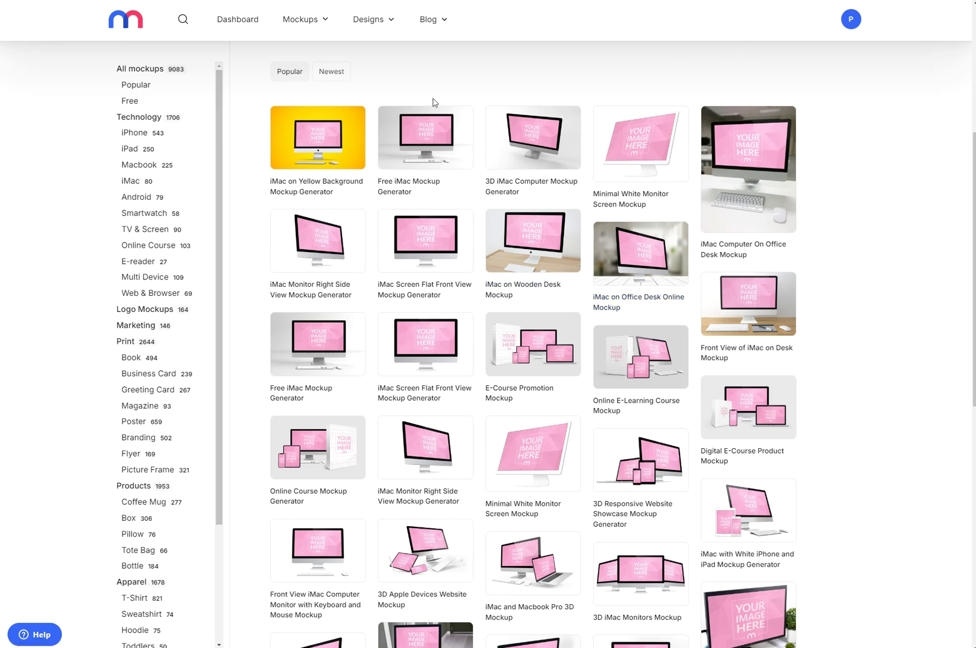
pyautogui.scroll(3, 372, 60)
pyautogui.moveTo(315, 16)
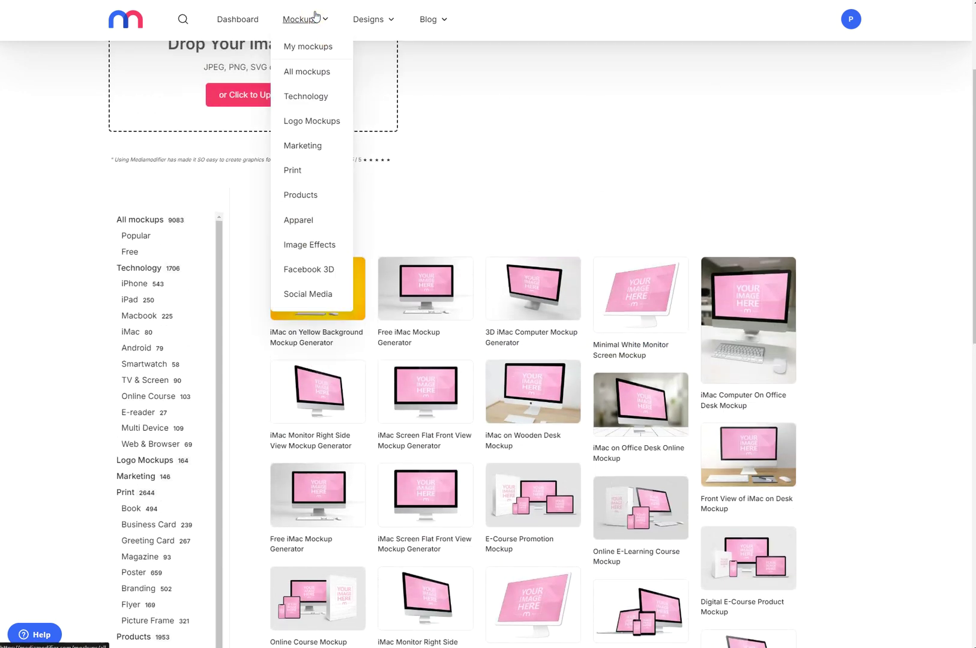
pyautogui.moveTo(310, 104)
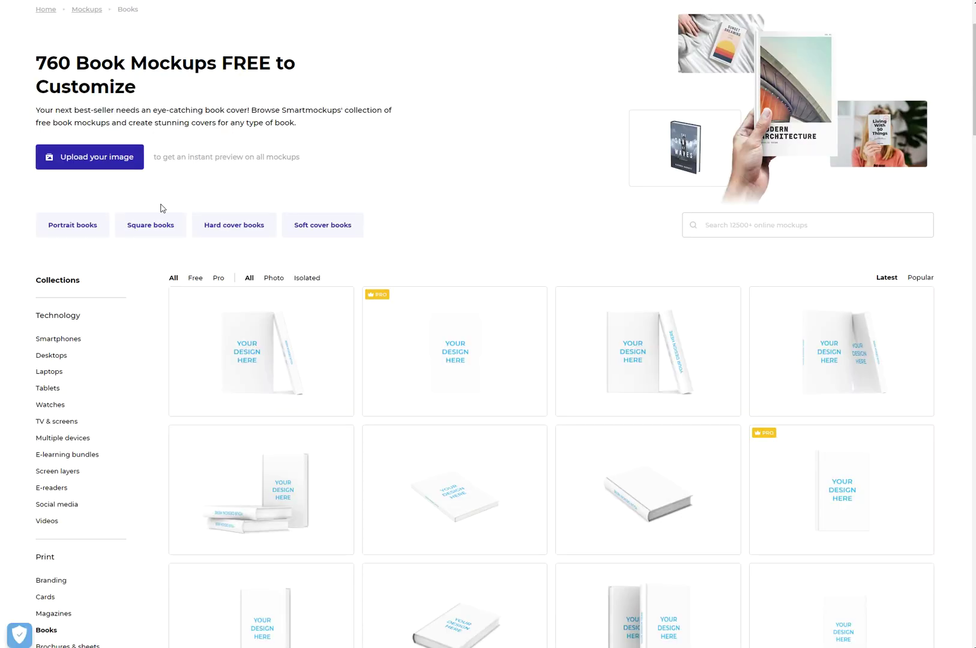
# Switch to Smartmockups, filter the TV & screens mockups to isolated ones, and open the front-facing LG TV mockup.
pyautogui.scroll(2, 160, 208)
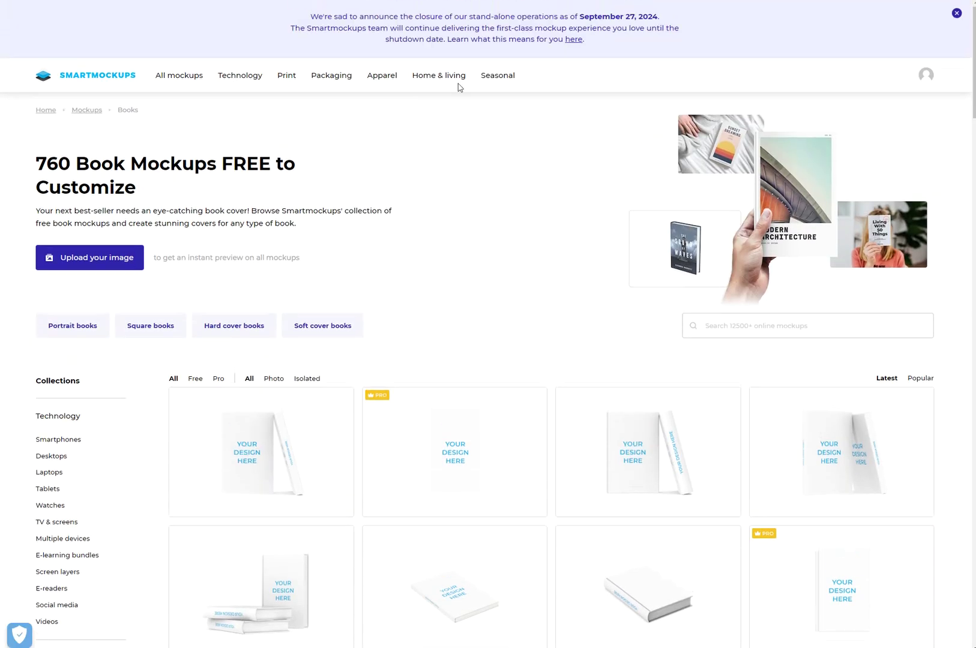
pyautogui.moveTo(236, 82)
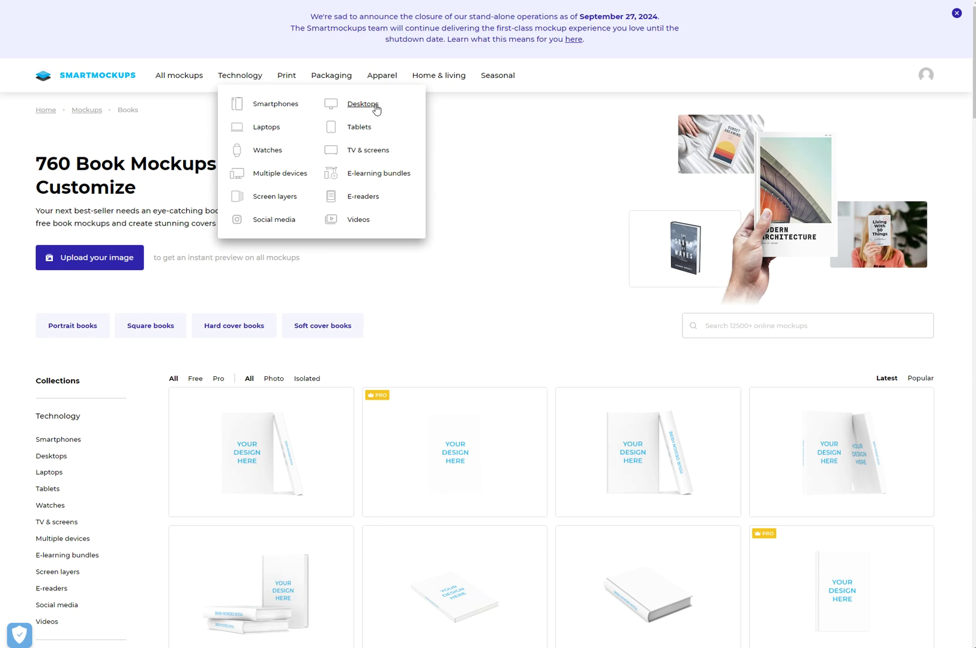
pyautogui.click(375, 151)
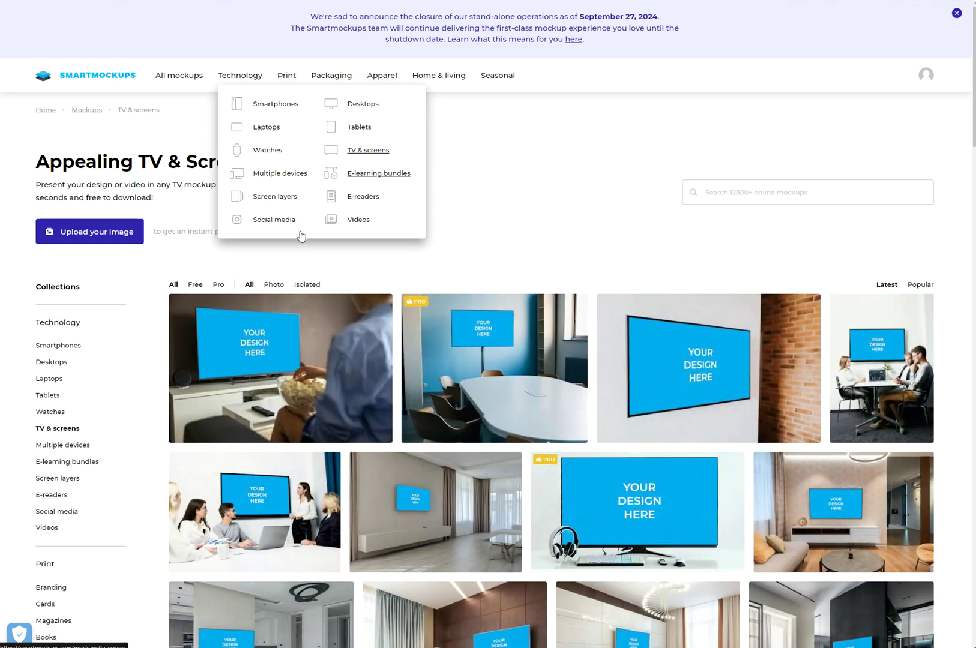
pyautogui.click(306, 285)
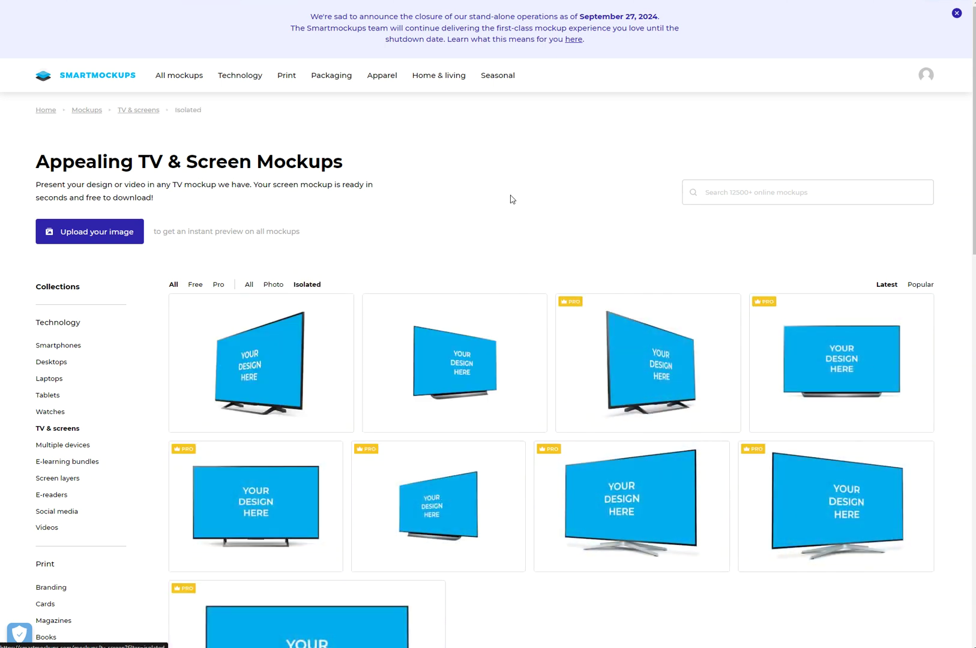
pyautogui.scroll(-2, 497, 204)
pyautogui.scroll(-3, 419, 453)
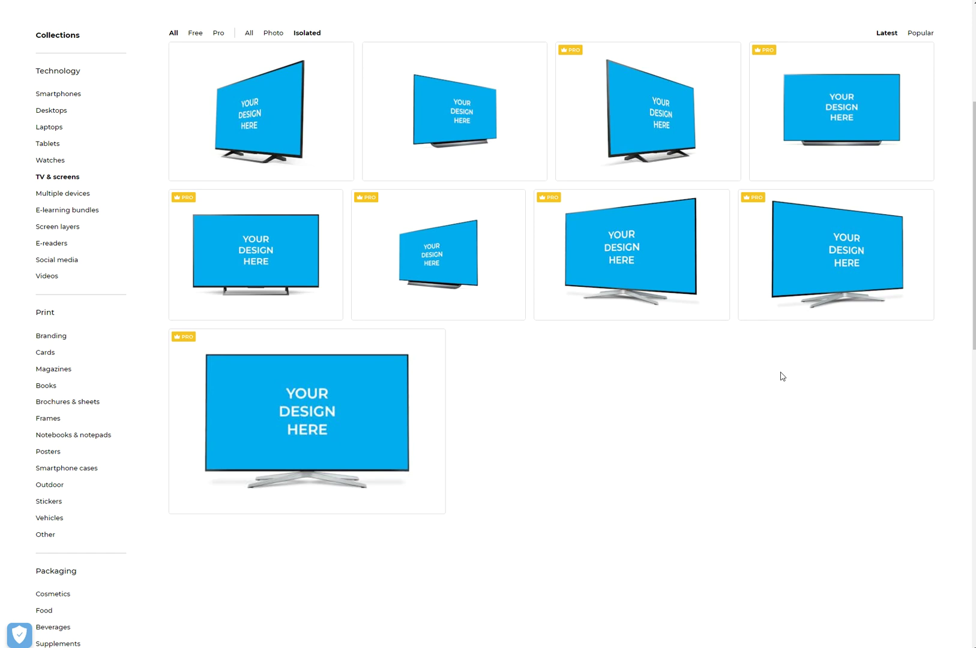
pyautogui.click(689, 160)
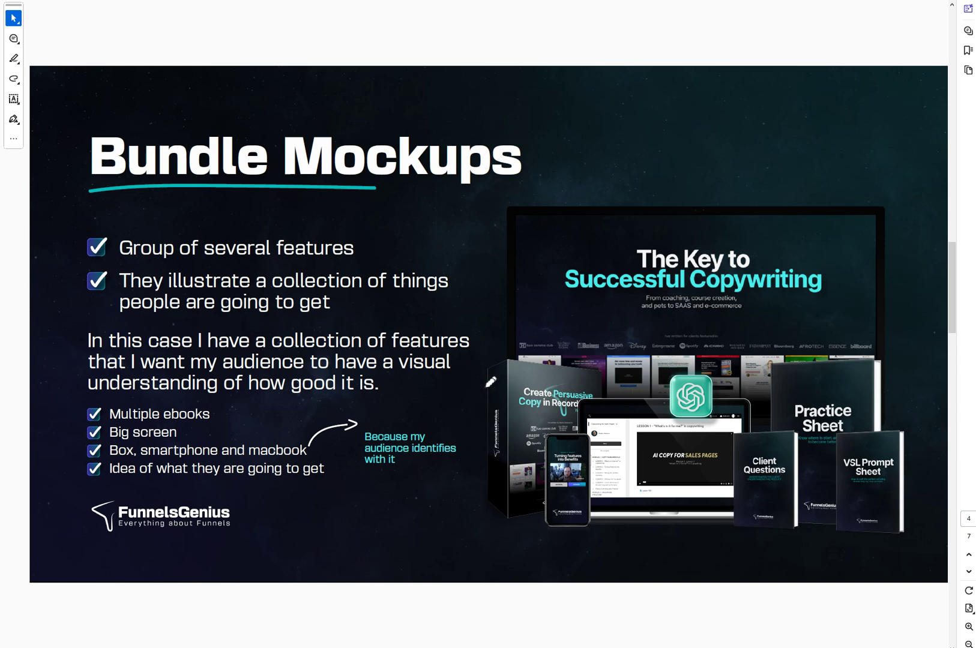
# Mark up the bundle mockup slide with red lines, circles and numbers dividing the image into three layers, and clear the marks.
pyautogui.moveTo(471, 368); pyautogui.dragTo(915, 361)
pyautogui.moveTo(489, 278); pyautogui.dragTo(881, 273)
pyautogui.moveTo(643, 232)
pyautogui.mouseDown()
pyautogui.moveTo(693, 251)
pyautogui.moveTo(660, 336)
pyautogui.moveTo(692, 340)
pyautogui.mouseUp()
pyautogui.moveTo(484, 460); pyautogui.dragTo(898, 443)
pyautogui.moveTo(826, 228)
pyautogui.mouseDown()
pyautogui.moveTo(526, 286)
pyautogui.moveTo(813, 225)
pyautogui.moveTo(735, 198)
pyautogui.mouseUp()
pyautogui.moveTo(738, 264)
pyautogui.mouseDown()
pyautogui.moveTo(568, 250)
pyautogui.moveTo(571, 264)
pyautogui.moveTo(663, 233)
pyautogui.mouseUp()
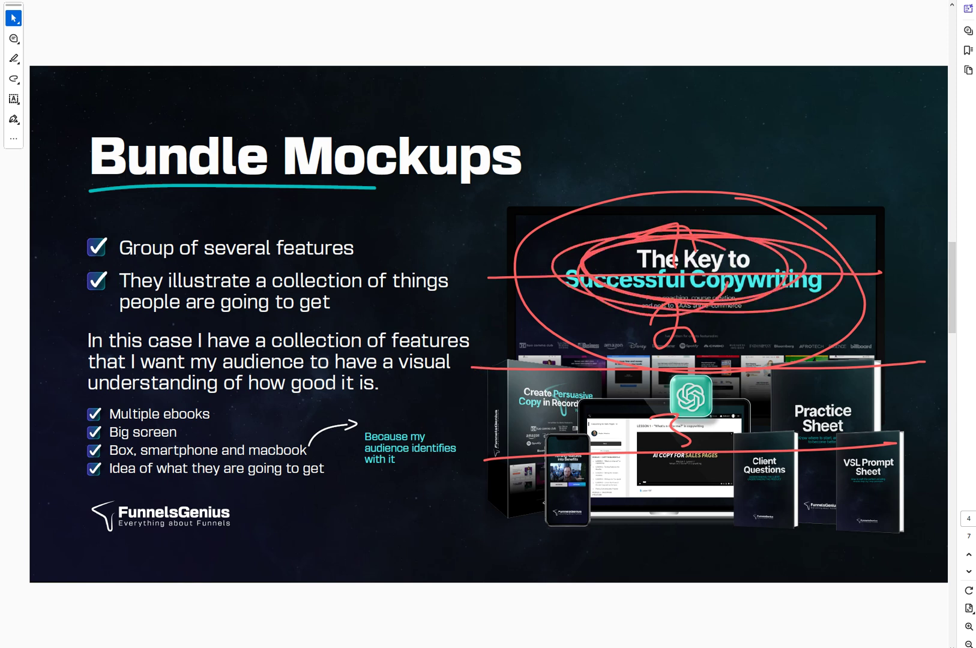
pyautogui.press('Escape')
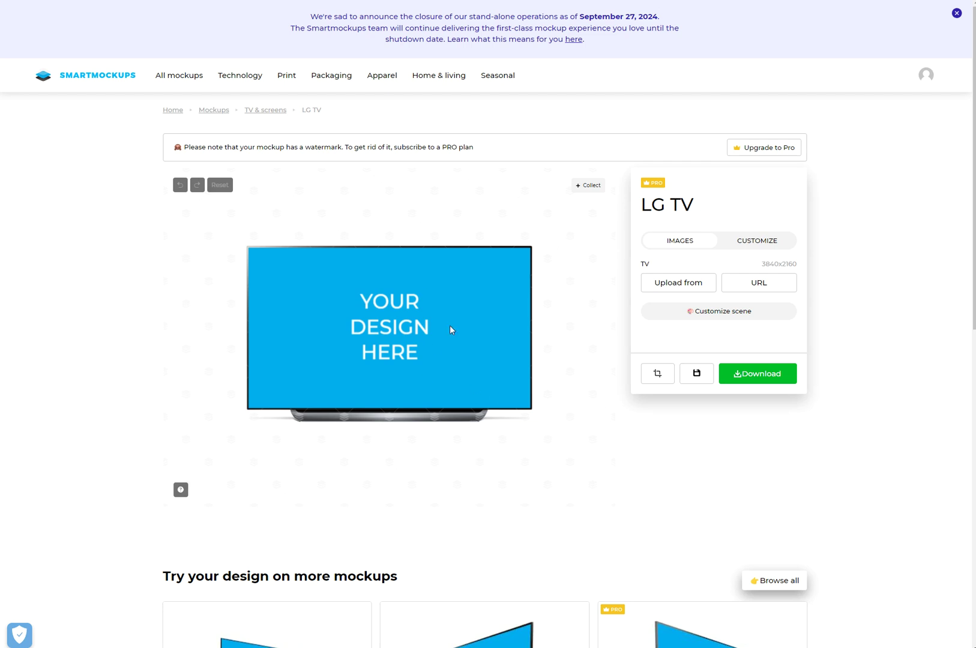
# Copy the LG TV mockup's image width and enter 3840 px as the width of a new custom-size design in Canva.
pyautogui.moveTo(763, 267); pyautogui.dragTo(782, 270)
pyautogui.hotkey('ctrl', 'c')
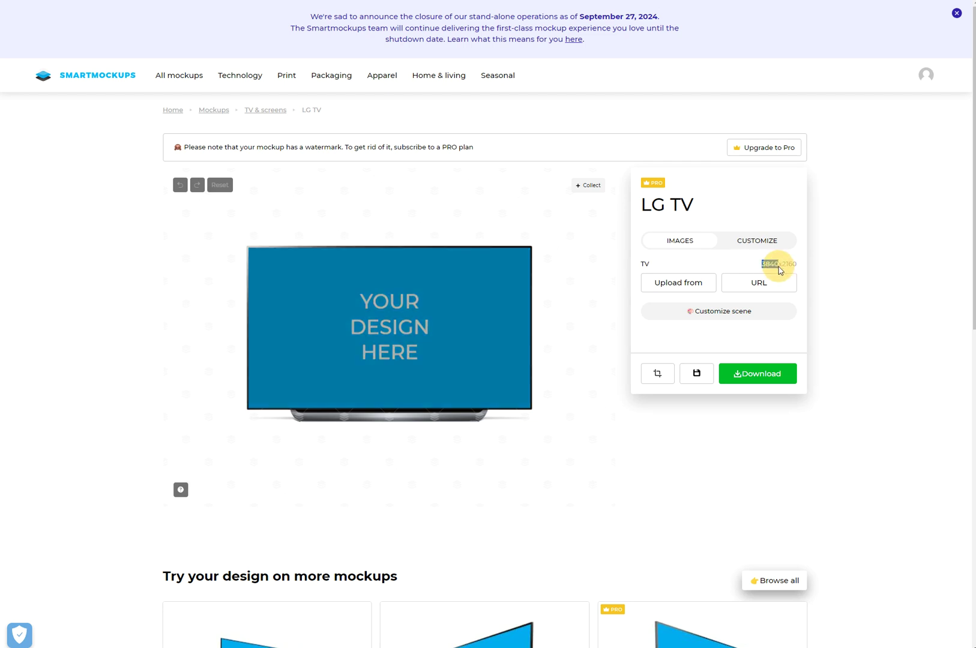
pyautogui.hotkey('alt', 'Tab')
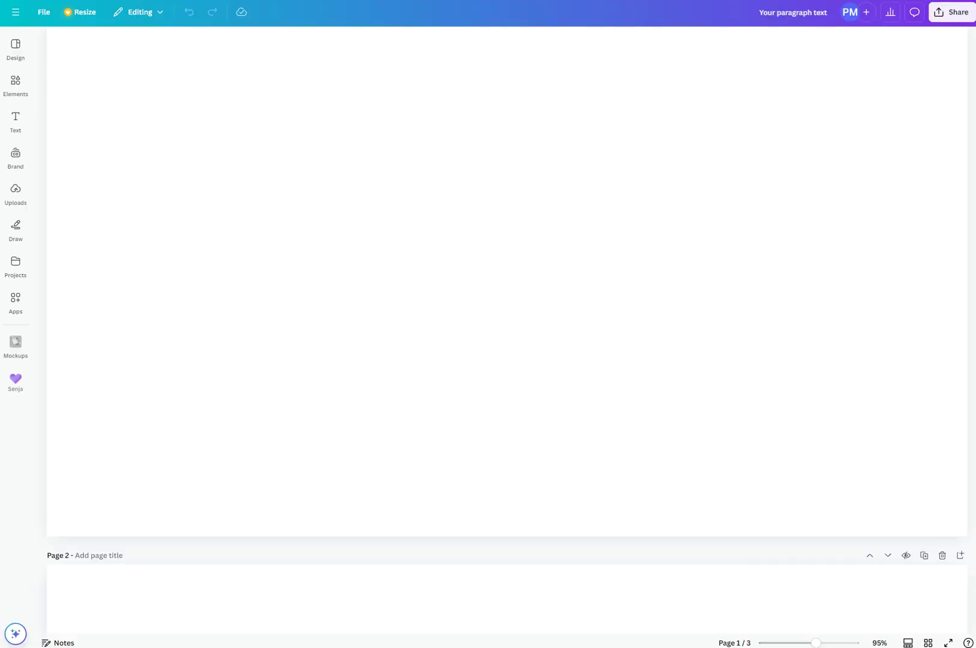
pyautogui.click(43, 12)
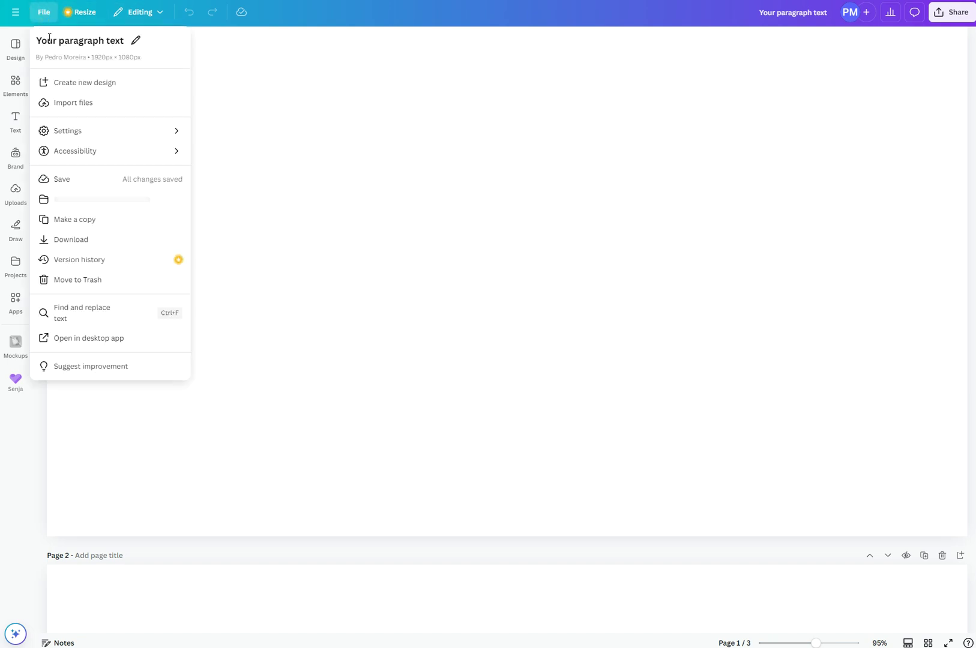
pyautogui.click(76, 84)
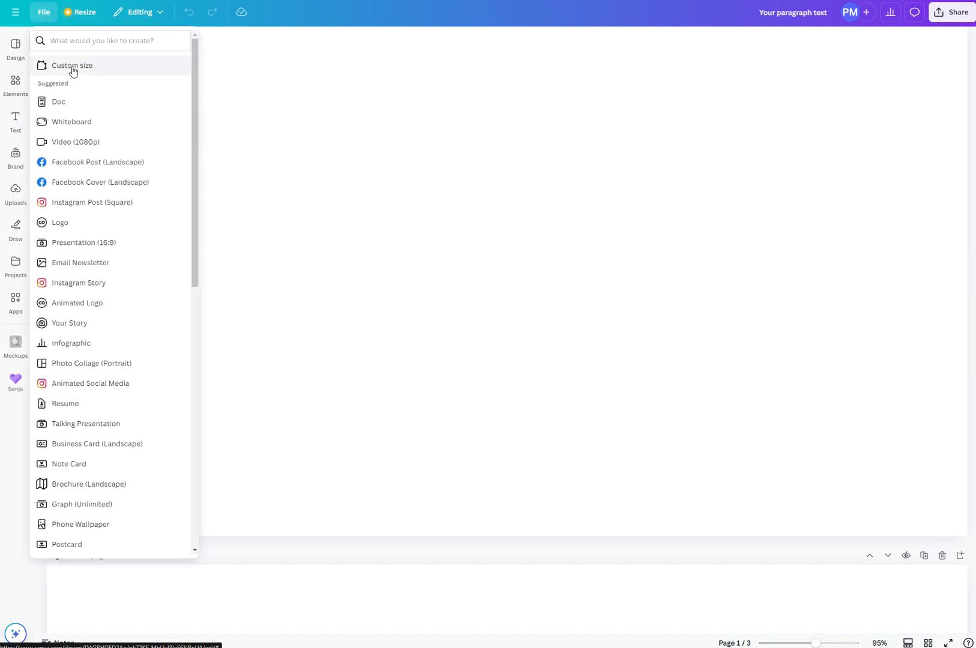
pyautogui.click(72, 67)
pyautogui.click(60, 84)
pyautogui.hotkey('ctrl', 'v')
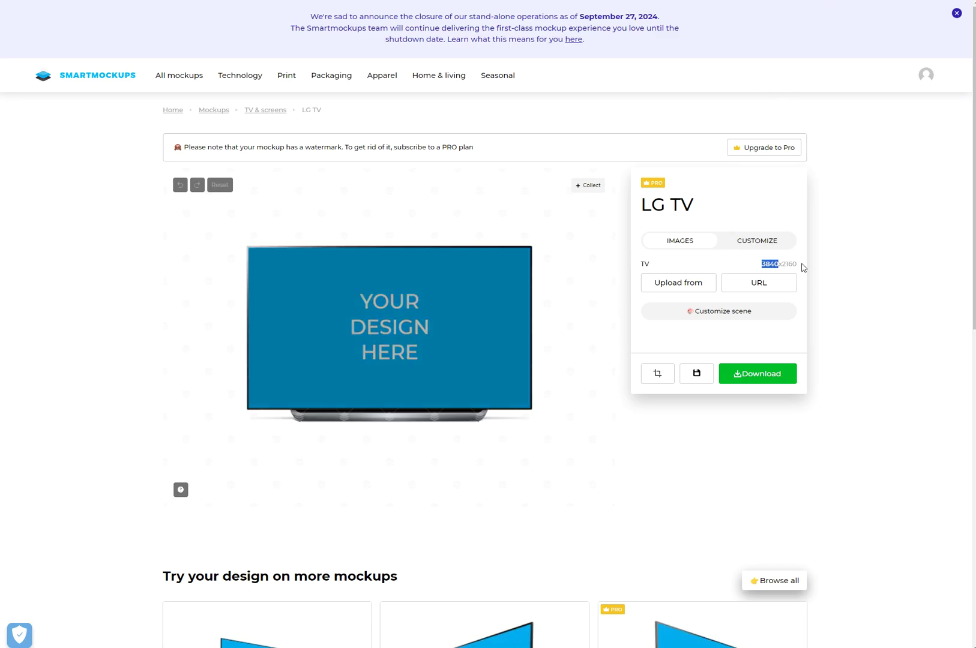
# Copy the mockup's image height from Smartmockups, set the Canva design's height to 2160 px, and create the design.
pyautogui.moveTo(801, 264); pyautogui.dragTo(782, 264)
pyautogui.hotkey('ctrl', 'c')
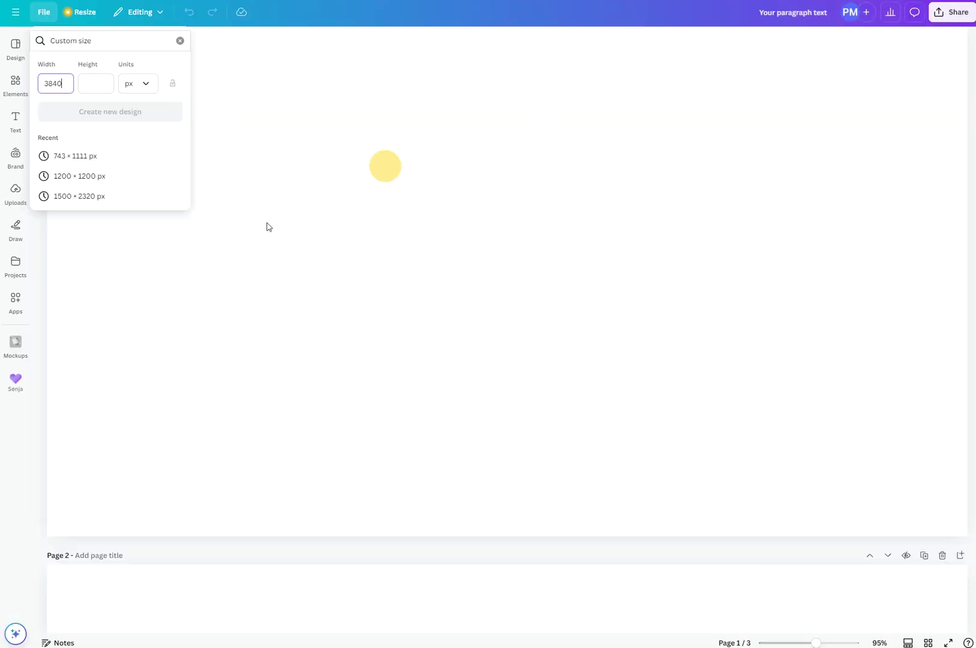
pyautogui.click(93, 84)
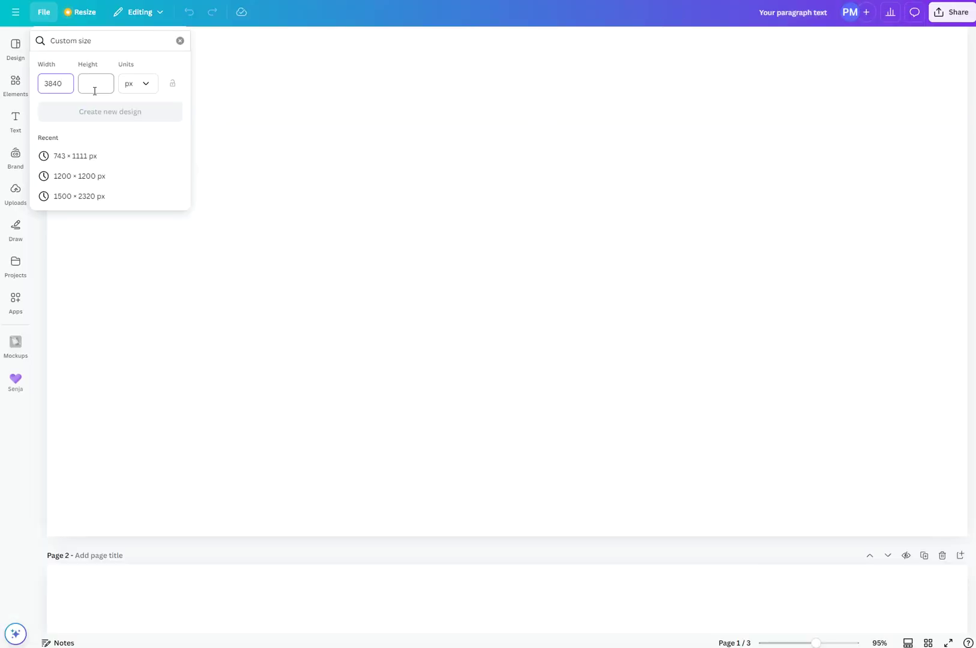
pyautogui.hotkey('ctrl', 'v')
pyautogui.click(119, 121)
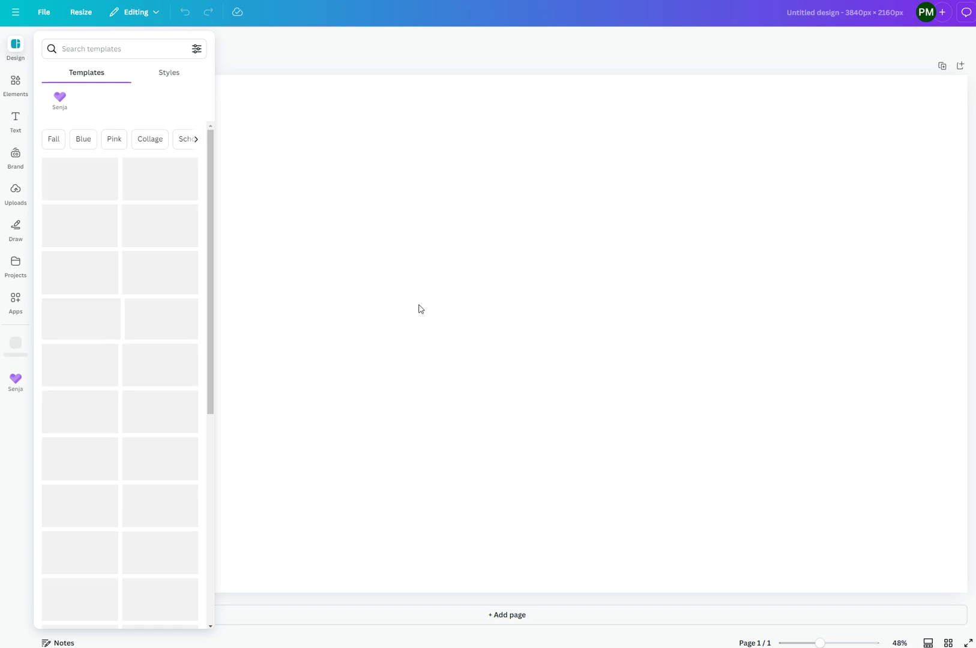
# Apply the default turquoise-to-dark-blue gradient to the blank page's background.
pyautogui.click(468, 267)
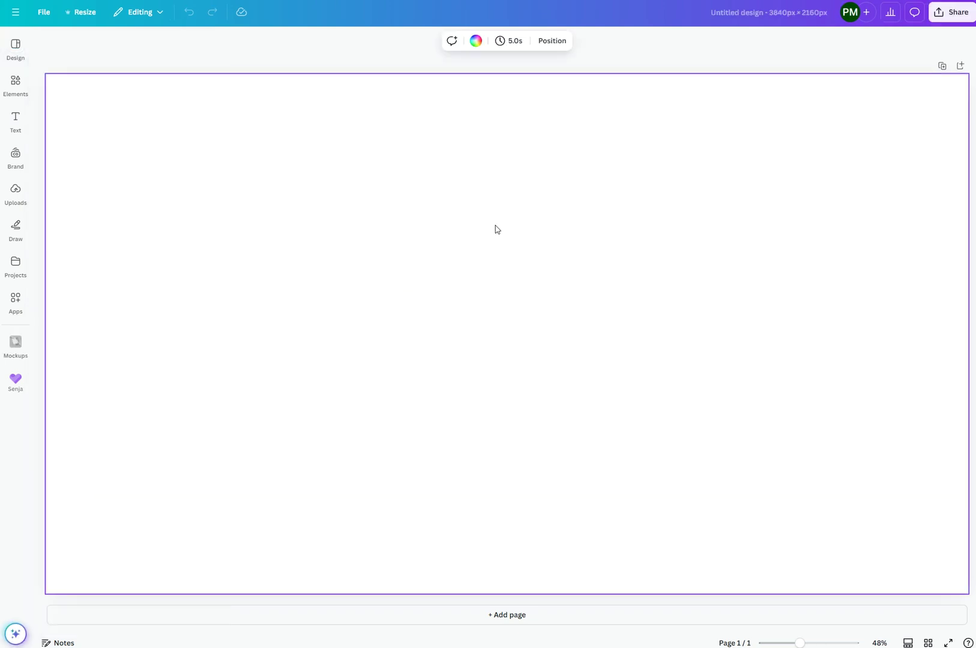
pyautogui.click(476, 40)
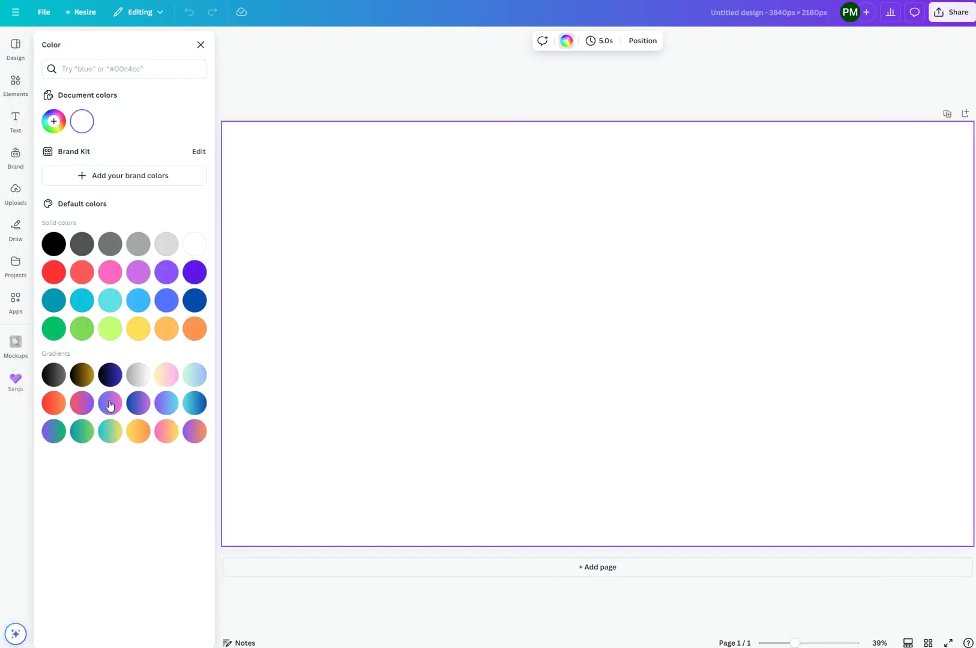
pyautogui.click(194, 402)
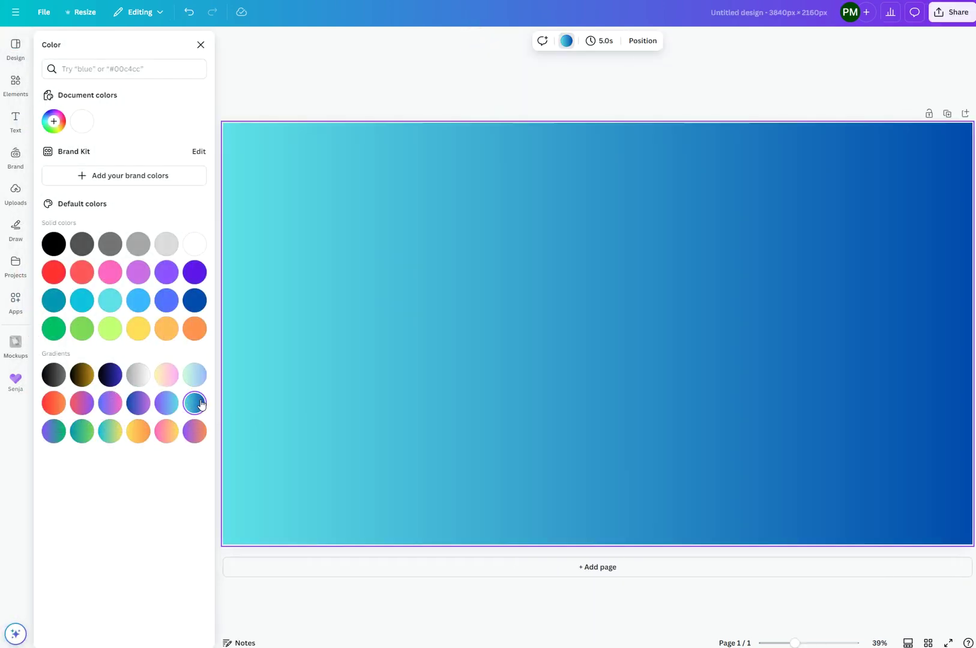
# Change the background gradient's first colour to black and its second colour to turquoise #1CDAE6.
pyautogui.click(53, 123)
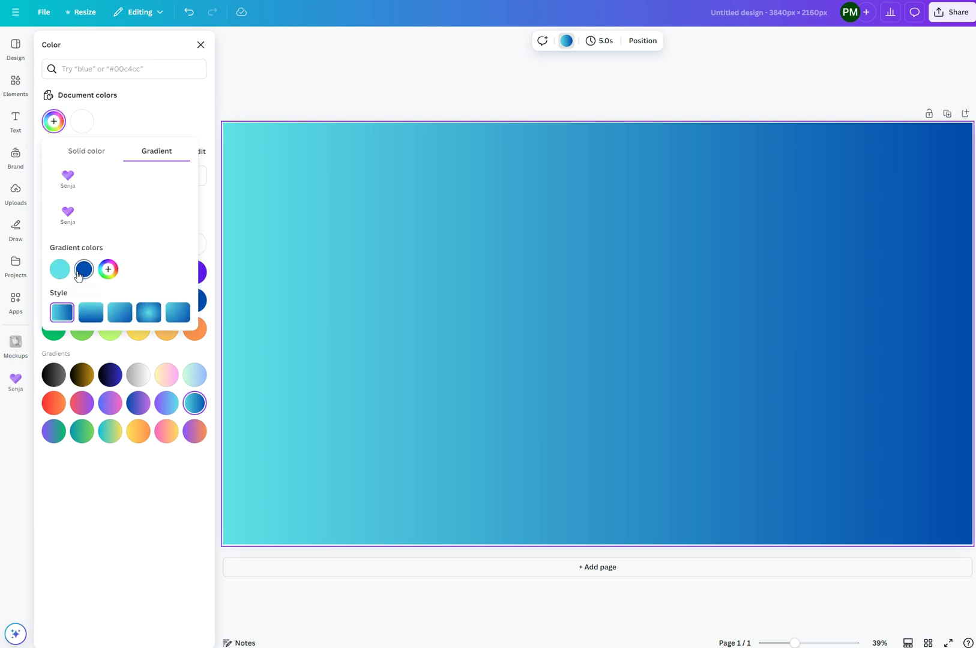
pyautogui.click(59, 269)
pyautogui.moveTo(116, 326); pyautogui.dragTo(115, 348)
pyautogui.click(84, 269)
pyautogui.moveTo(183, 351); pyautogui.dragTo(155, 355)
pyautogui.moveTo(198, 317); pyautogui.dragTo(204, 296)
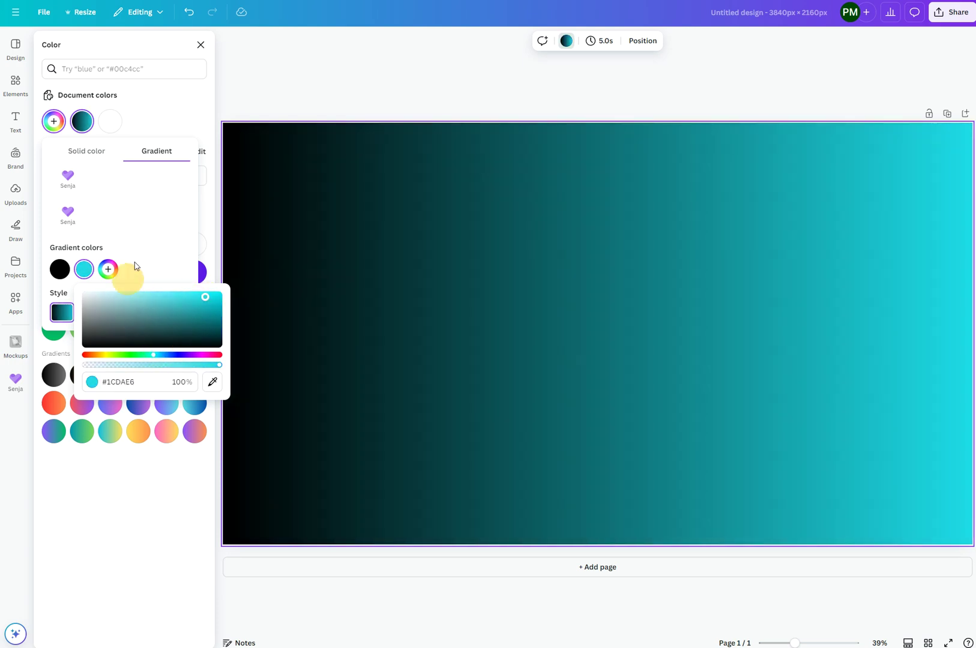
pyautogui.click(169, 237)
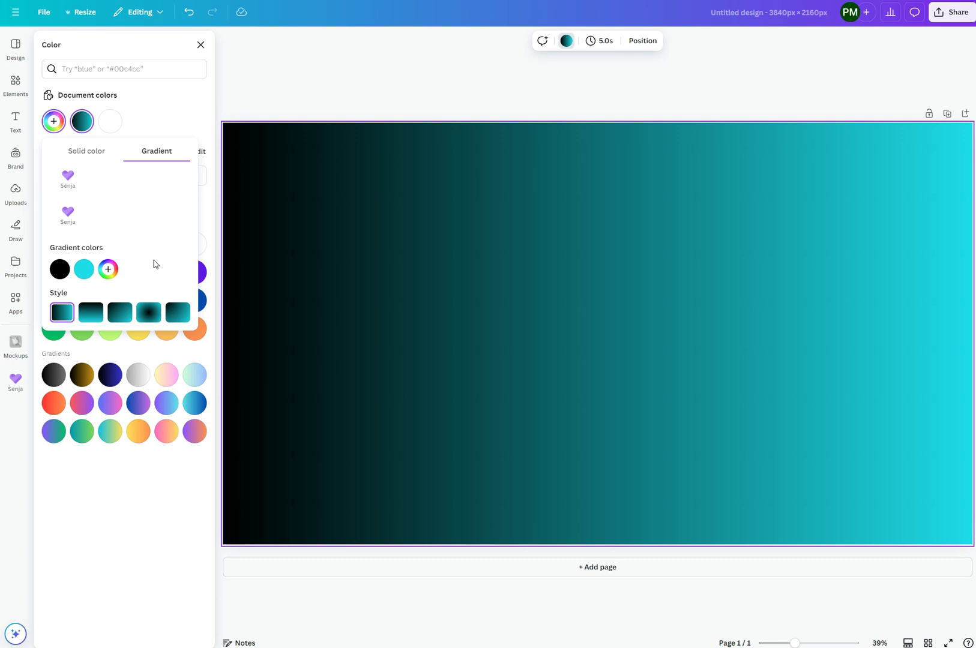
# Reorder the gradient colours so turquoise comes before black, and set the gradient to the vertical linear style.
pyautogui.click(91, 312)
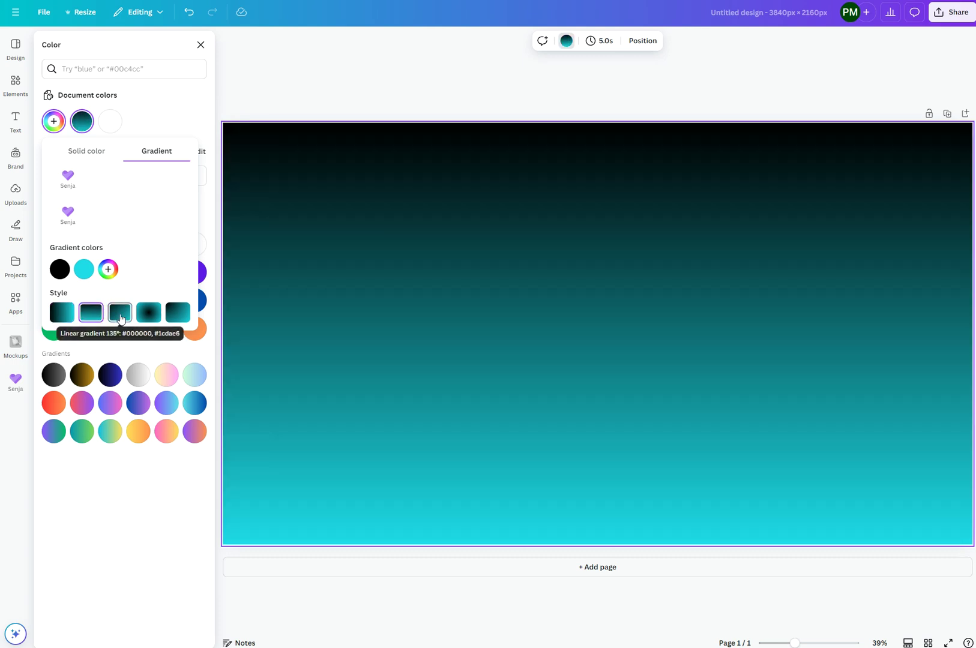
pyautogui.click(120, 318)
pyautogui.moveTo(82, 269); pyautogui.dragTo(51, 272)
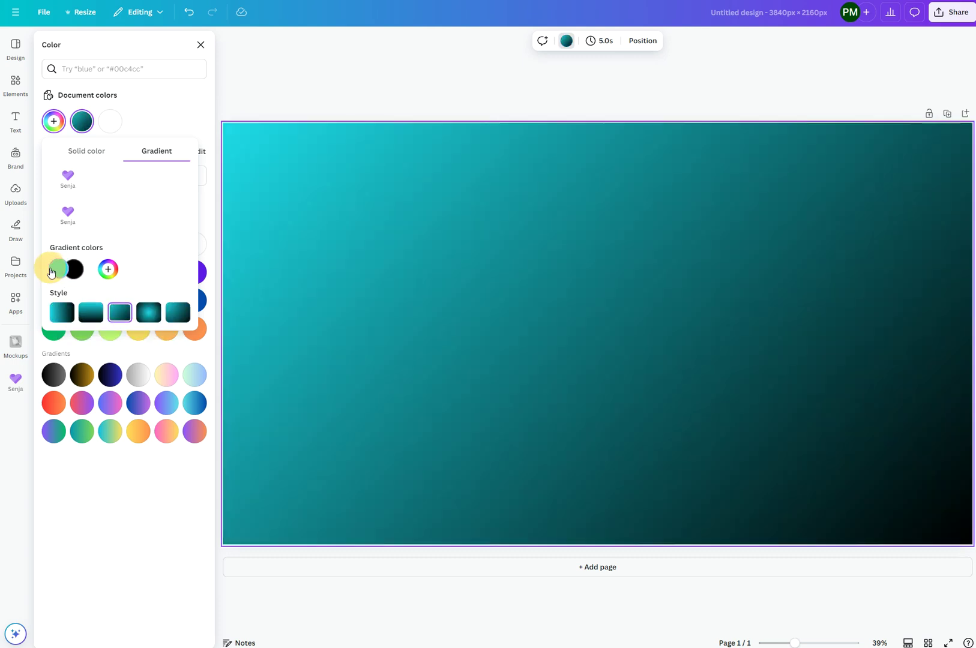
pyautogui.click(91, 312)
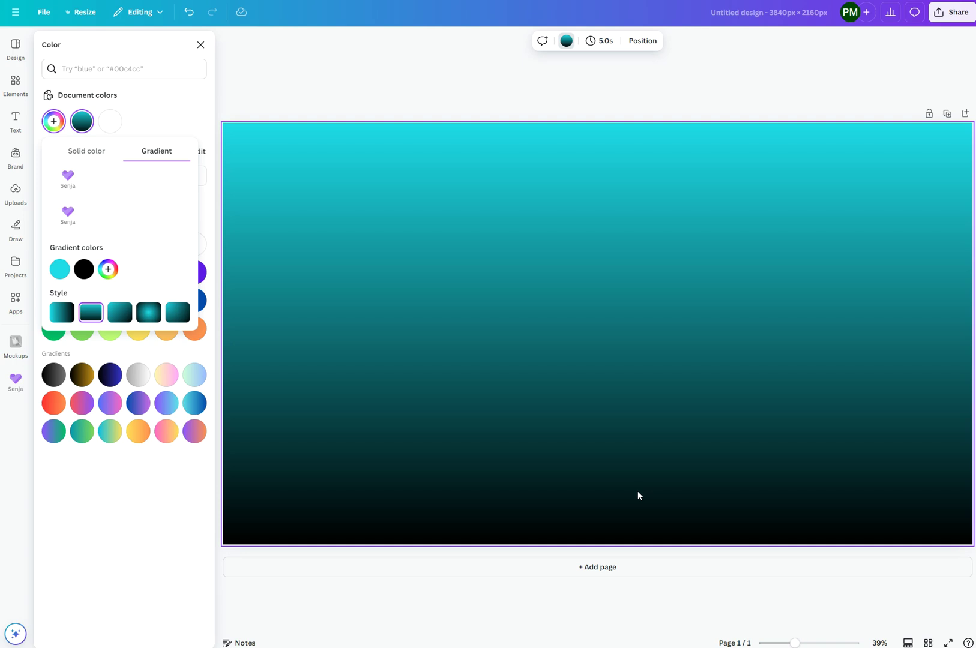
# Add a second black at the end of the background gradient and darken its turquoise colour to #0E6369.
pyautogui.click(108, 270)
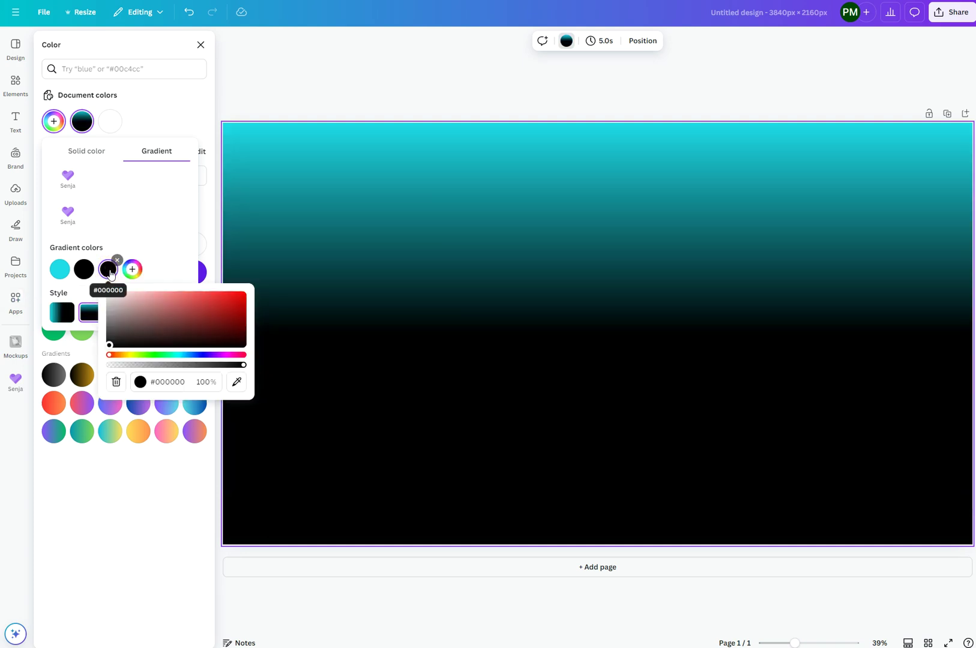
pyautogui.click(591, 154)
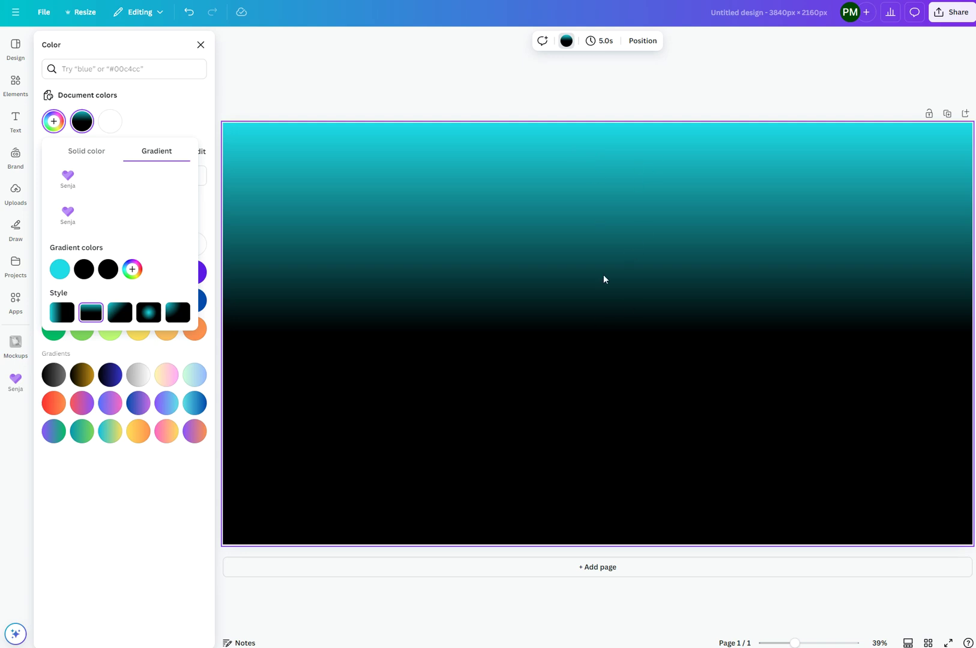
pyautogui.click(59, 269)
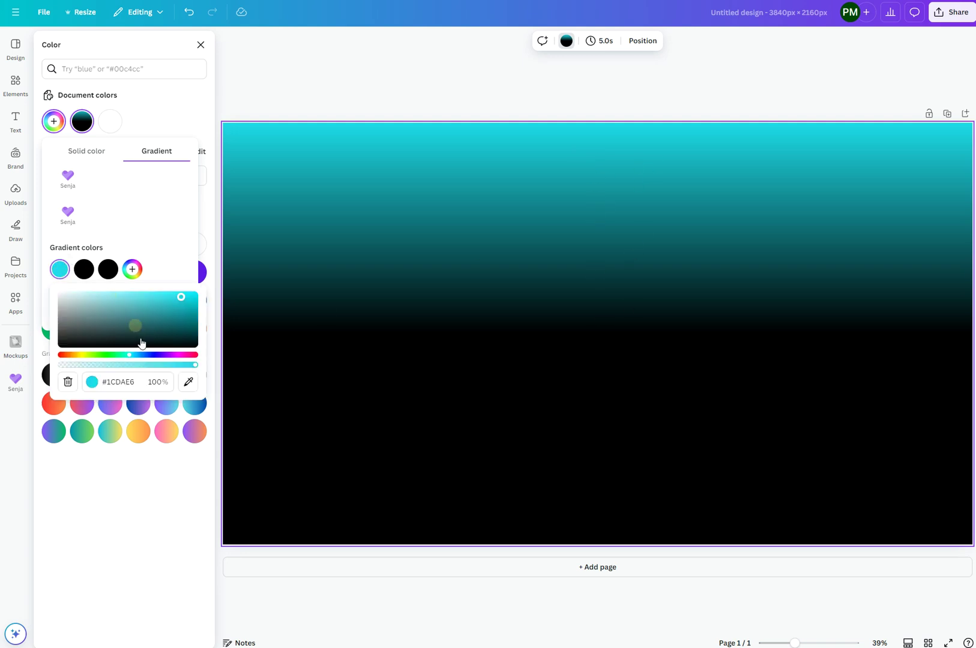
pyautogui.click(180, 317)
pyautogui.moveTo(180, 317); pyautogui.dragTo(179, 324)
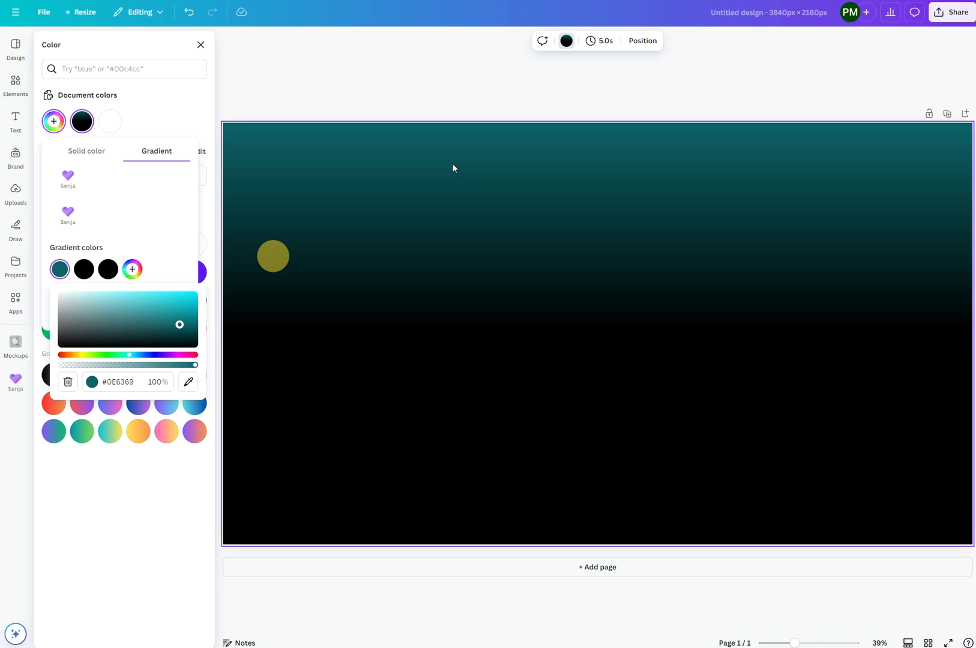
pyautogui.click(234, 224)
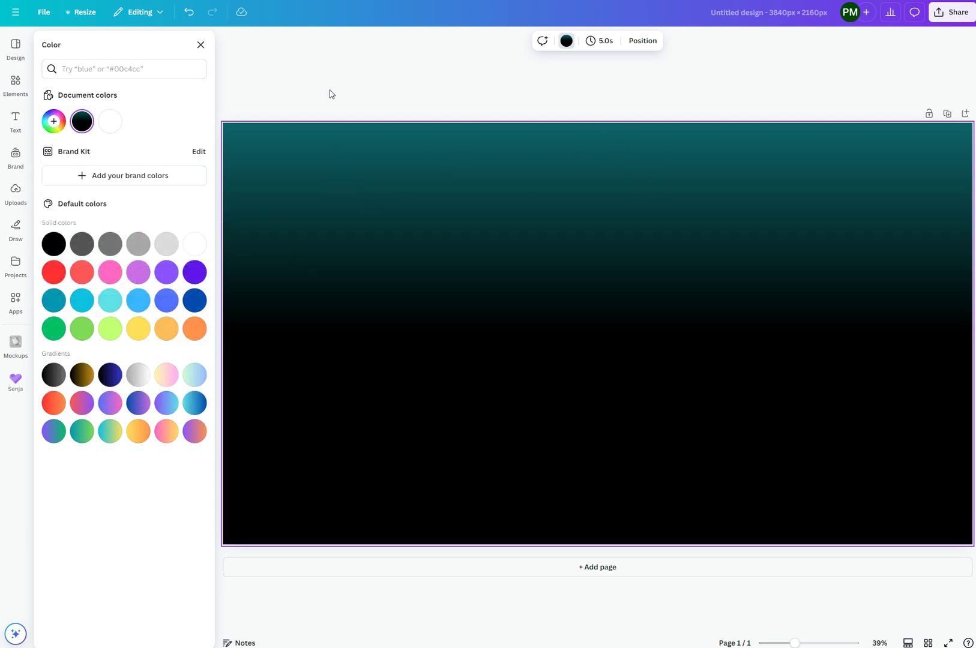
pyautogui.click(608, 202)
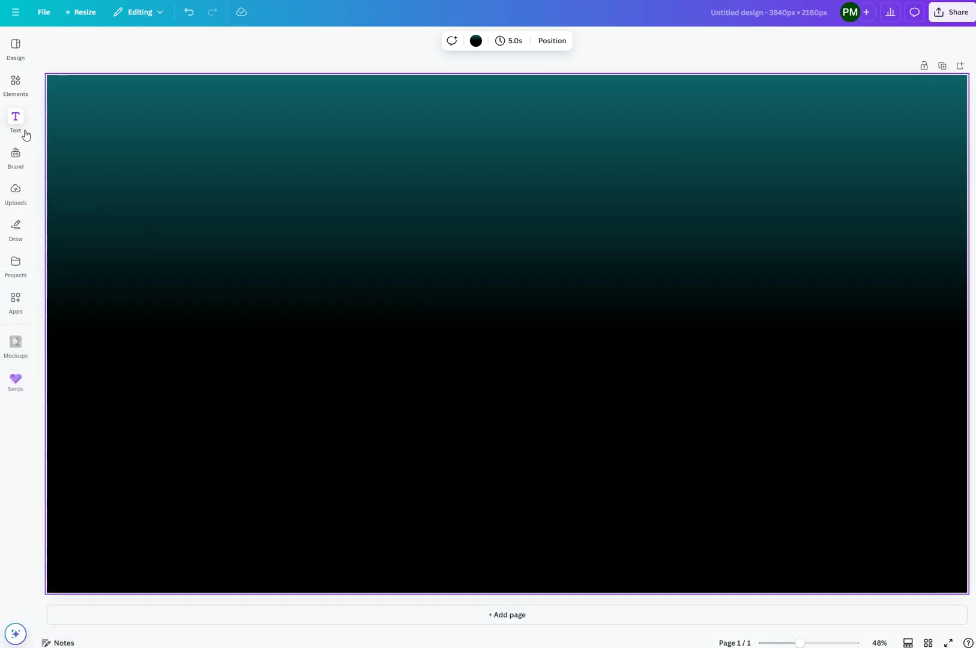
# Add a heading to the page with the text "The Key To".
pyautogui.click(25, 133)
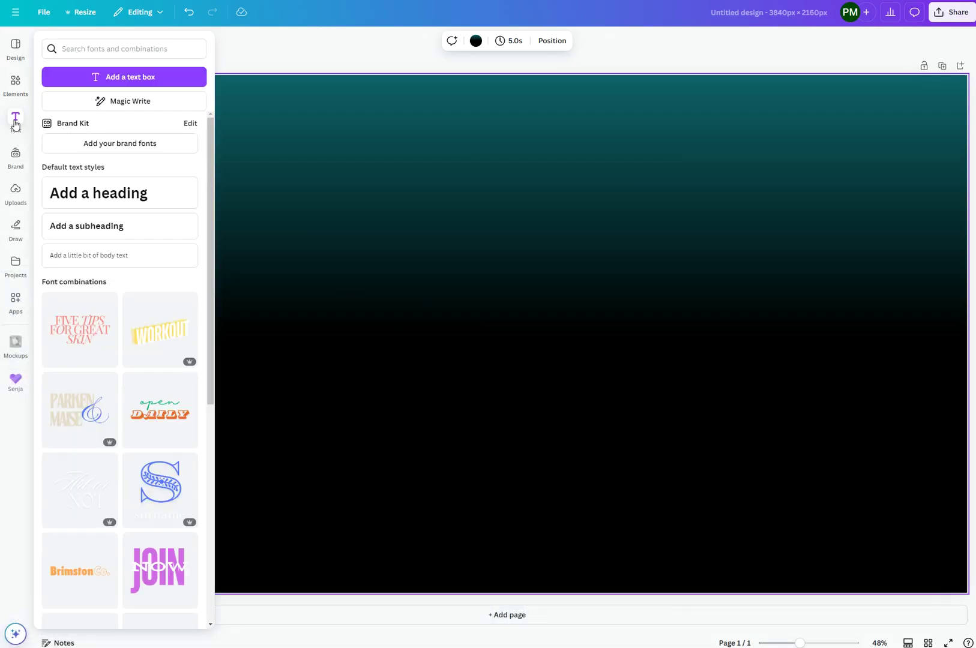
pyautogui.click(131, 192)
pyautogui.click(596, 339)
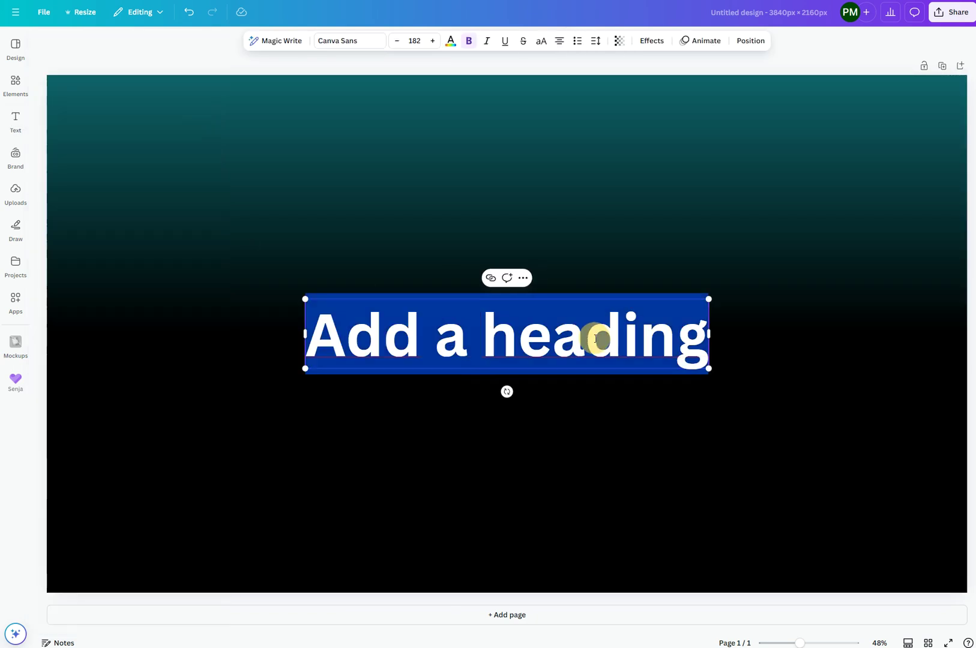
pyautogui.write('The')
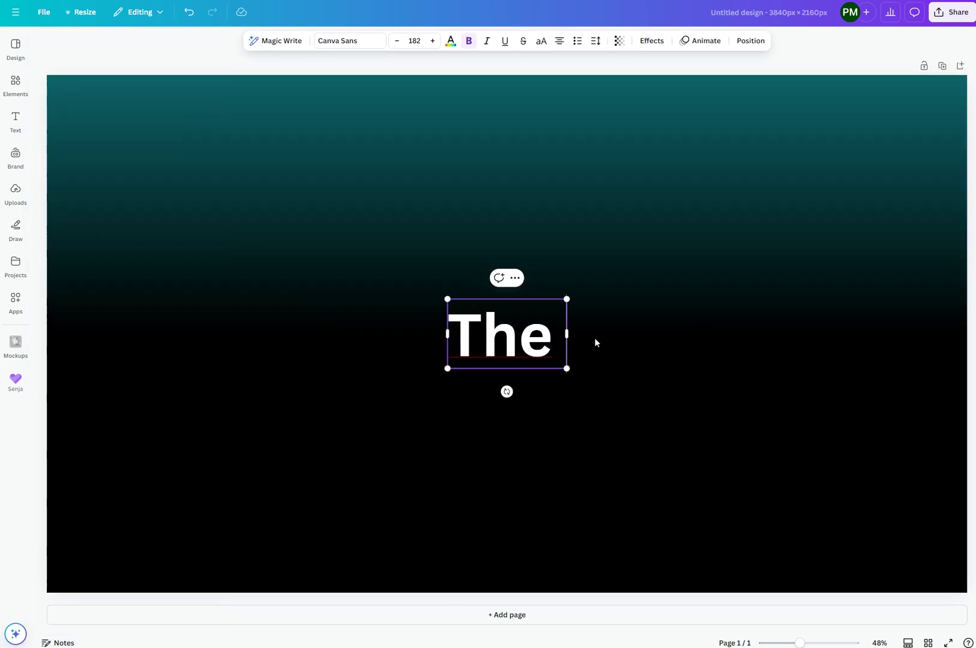
pyautogui.write(' Key To')
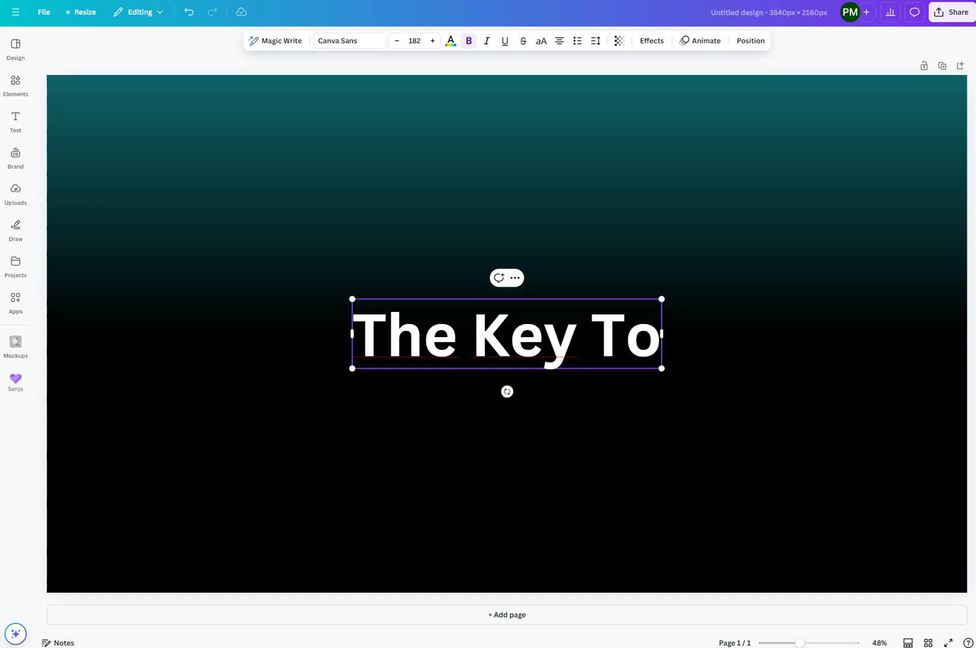
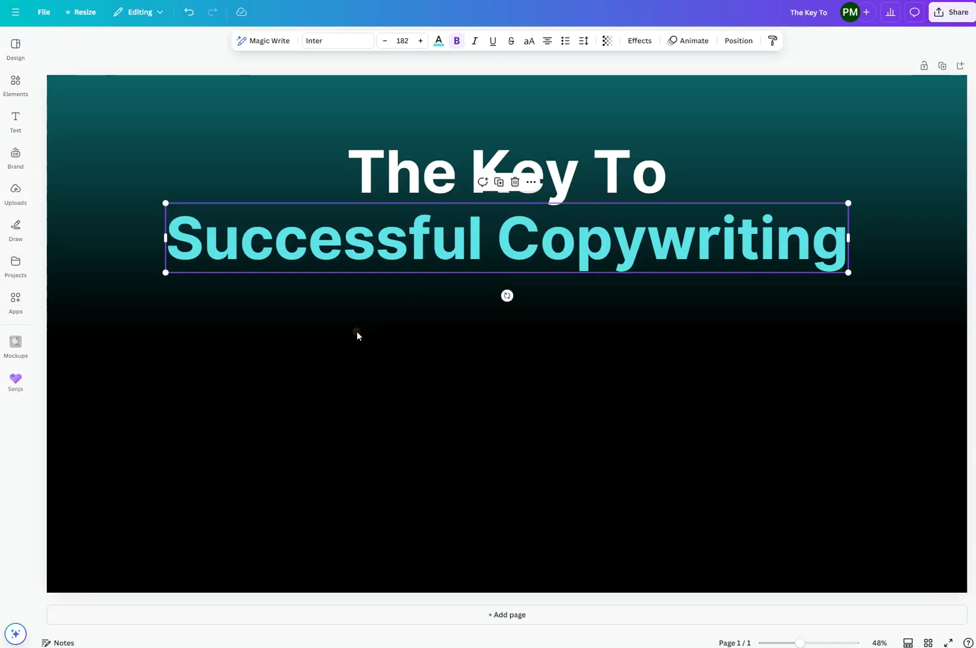
# Add a body text box with its placeholder wording and place it centred just below "Successful Copywriting".
pyautogui.click(357, 335)
pyautogui.click(22, 112)
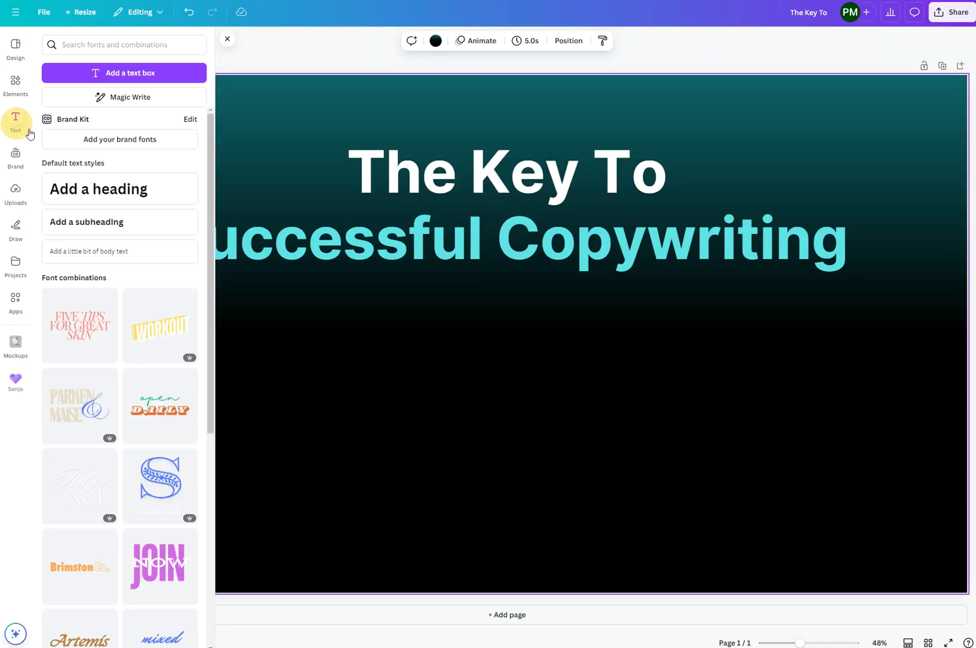
pyautogui.click(81, 251)
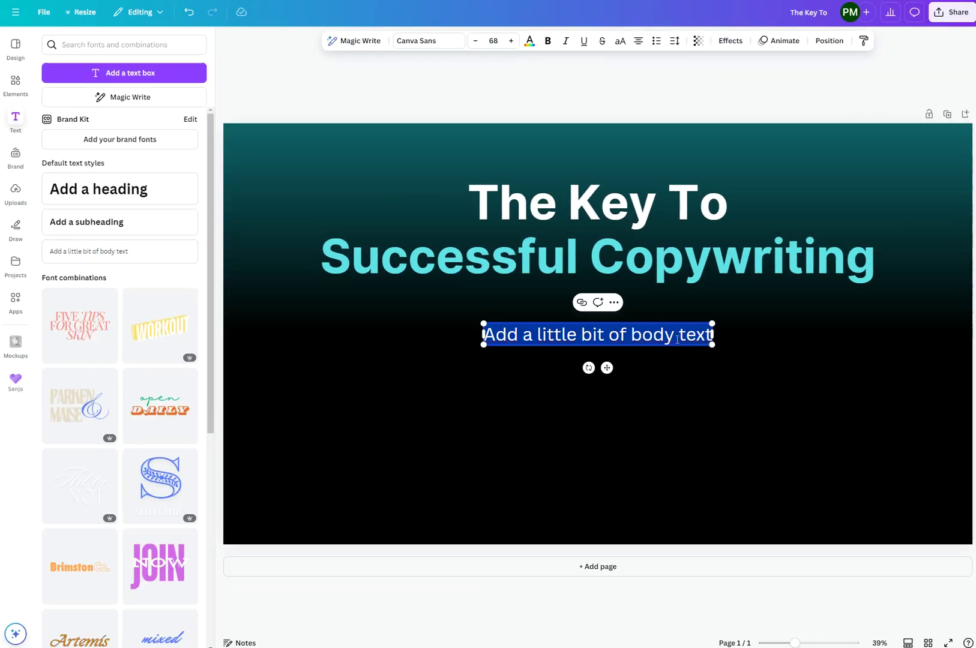
pyautogui.click(678, 393)
pyautogui.moveTo(641, 340); pyautogui.dragTo(642, 309)
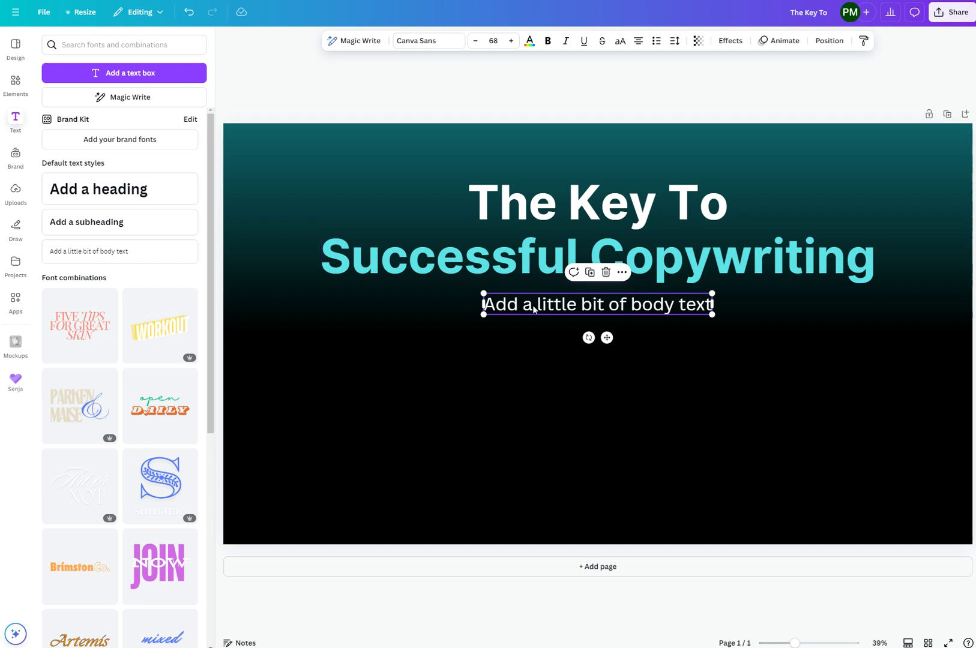
# Change the body text's colour to the medium grey among the default solid colours.
pyautogui.click(529, 41)
pyautogui.click(166, 244)
pyautogui.click(139, 245)
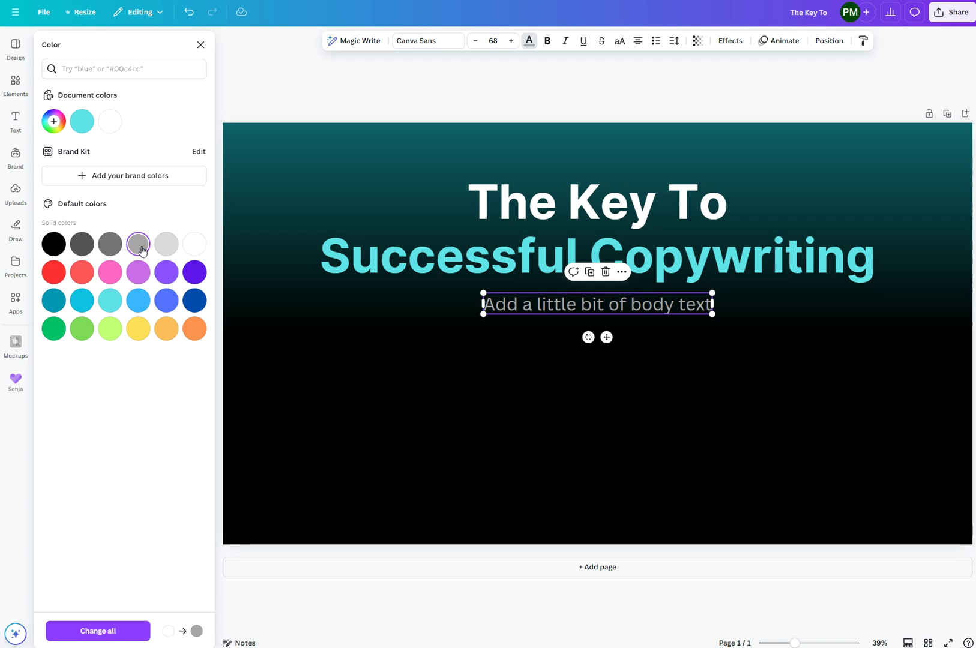
pyautogui.click(611, 401)
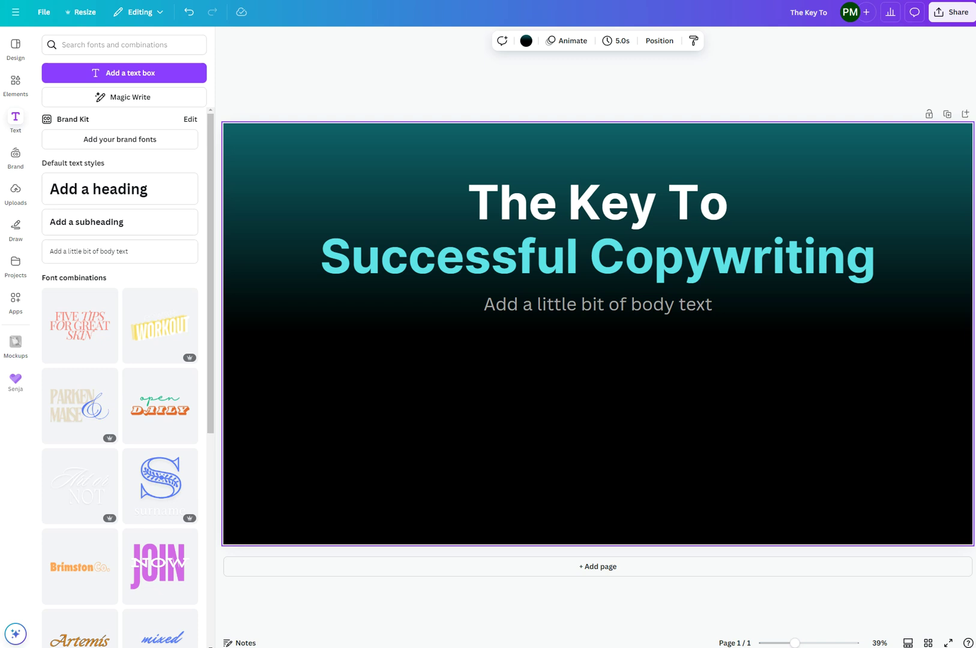
# Bring the FunnelsGenius logo and the systeme.io, HighLevel and click funnels strip onto the page, and place the strip small below the body text.
pyautogui.moveTo(680, 460); pyautogui.dragTo(470, 444)
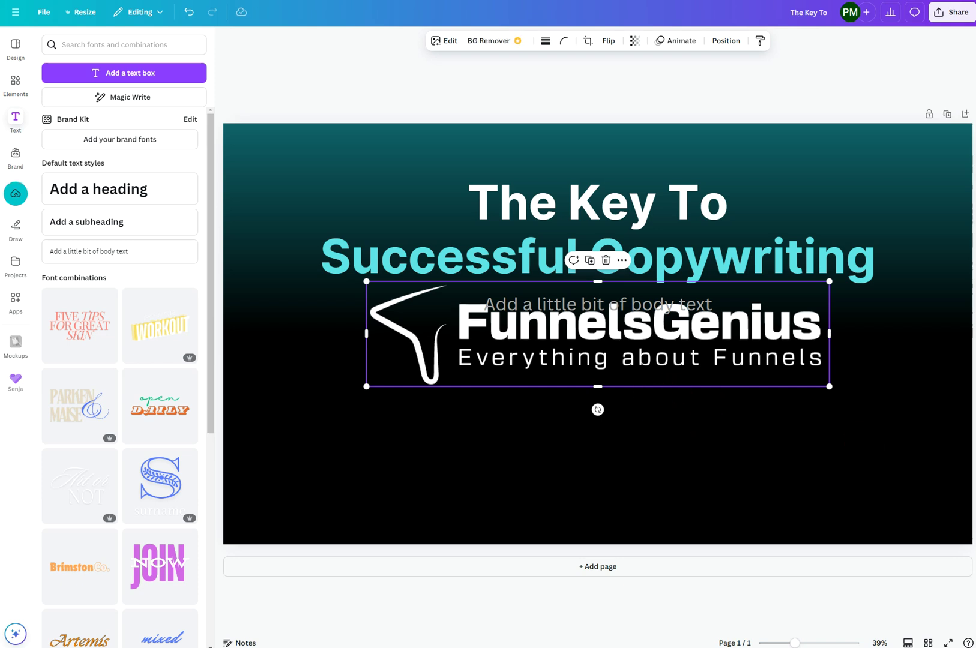
pyautogui.moveTo(915, 530); pyautogui.dragTo(592, 428)
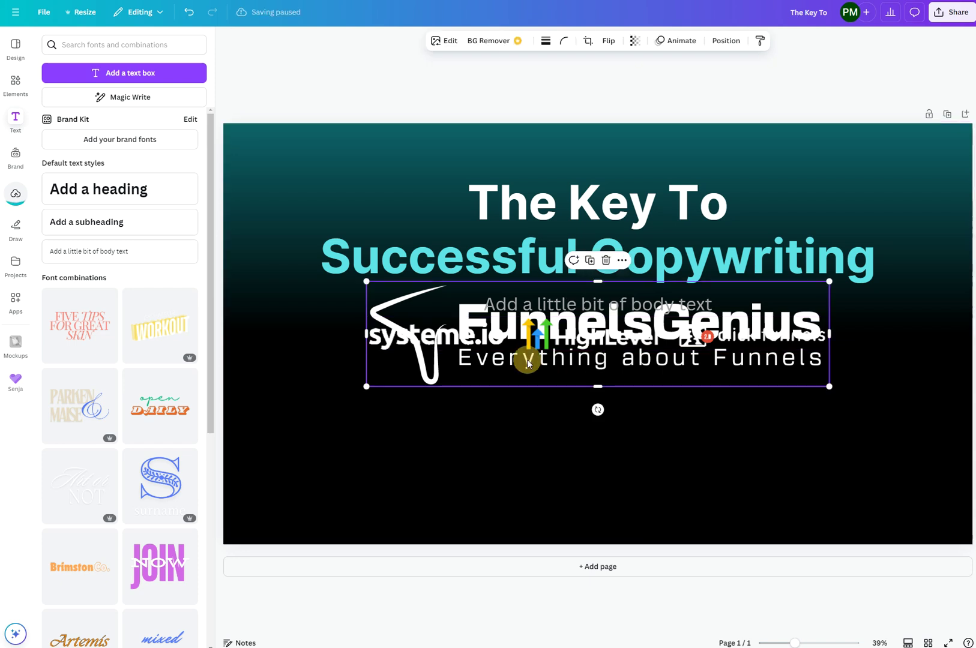
pyautogui.moveTo(558, 340); pyautogui.dragTo(414, 375)
pyautogui.moveTo(686, 387); pyautogui.dragTo(721, 361)
# Repeat the platform logo strip side by side so that three copies form a row across the full page width.
pyautogui.click(688, 366)
pyautogui.click(499, 364)
pyautogui.moveTo(544, 363); pyautogui.dragTo(813, 361)
# Group the three platform logo strips and set the group's transparency to 57.
pyautogui.keyDown('shift'); pyautogui.click(510, 368); pyautogui.keyUp('shift')
pyautogui.keyDown('shift'); pyautogui.click(476, 372); pyautogui.keyUp('shift')
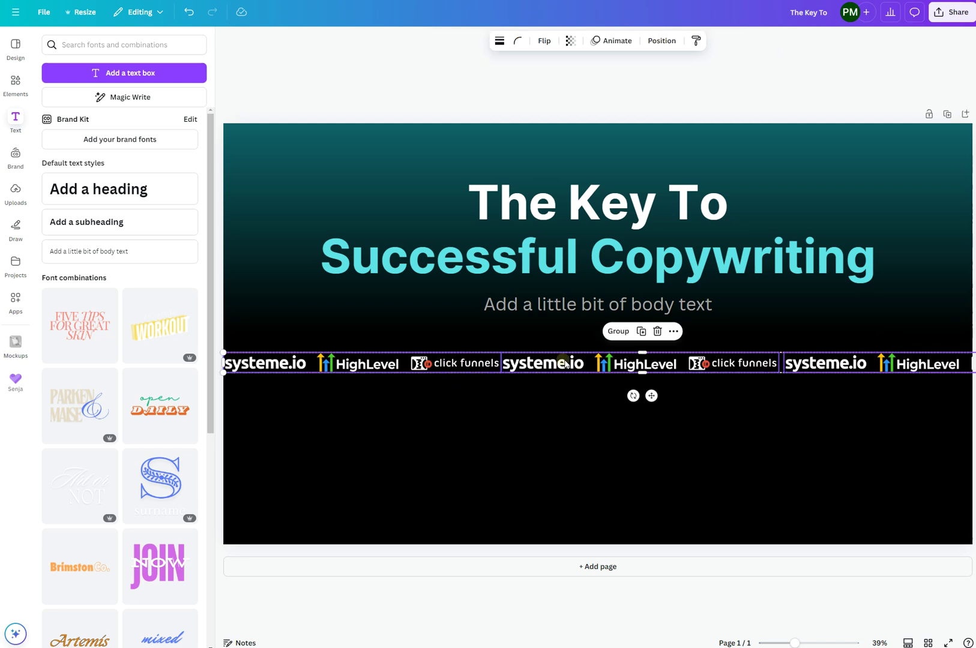
pyautogui.click(618, 332)
pyautogui.click(556, 40)
pyautogui.moveTo(581, 82); pyautogui.dragTo(546, 88)
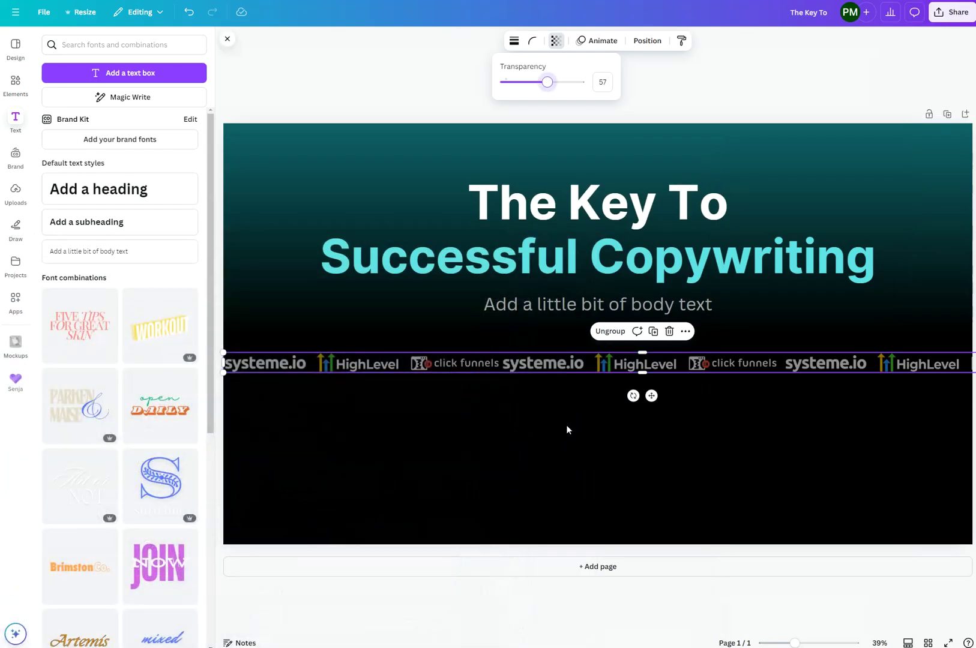
pyautogui.click(365, 306)
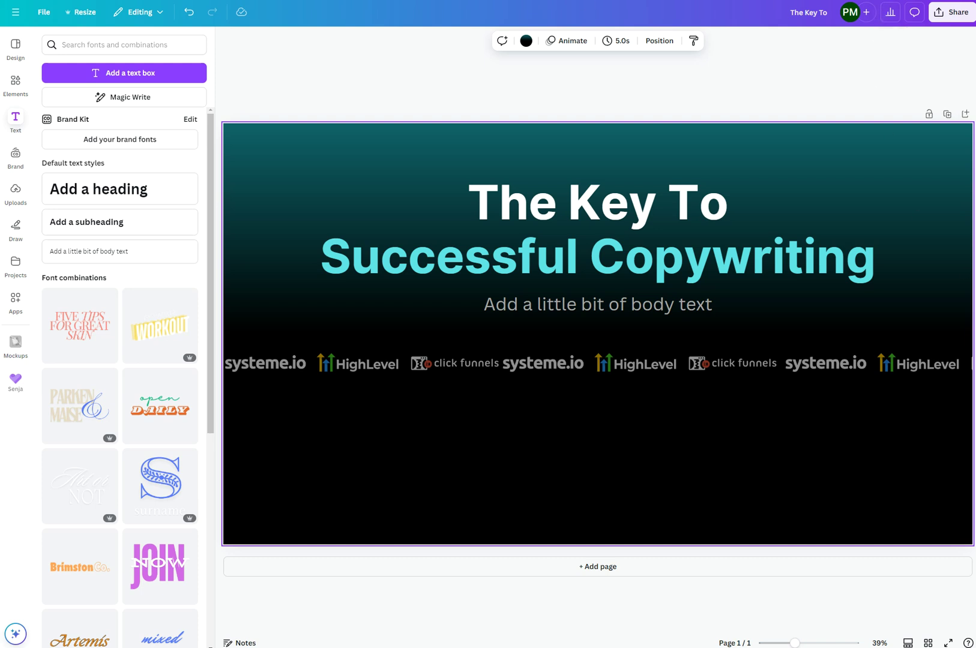
# Open funnelsgenius.com/membership-templates in a new browser tab and capture the whole visible page with Snipping Tool.
pyautogui.hotkey('ctrl', 't')
pyautogui.write('MEMBER')
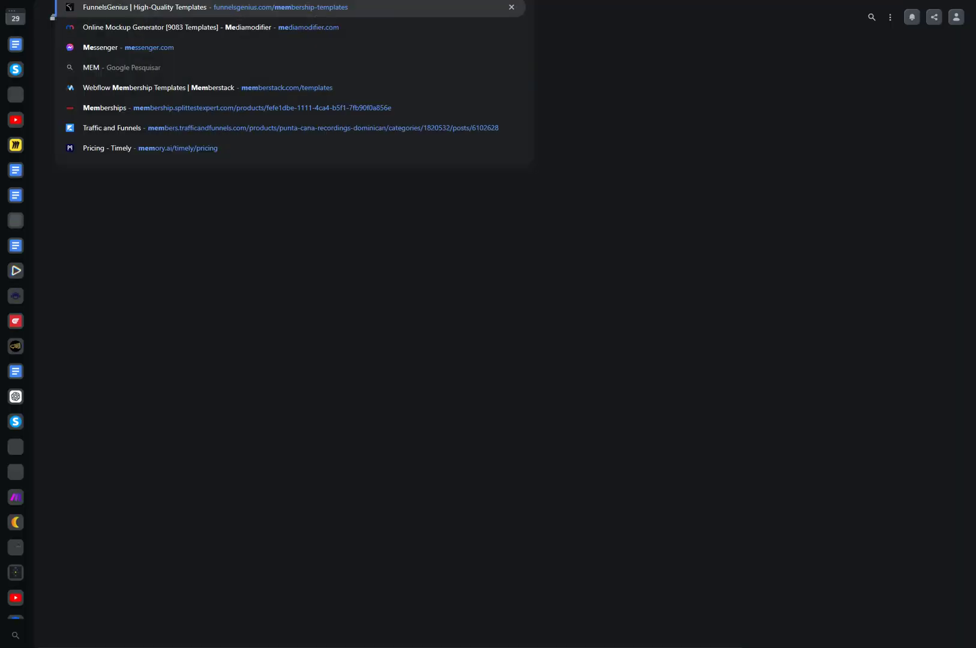
pyautogui.press('Return')
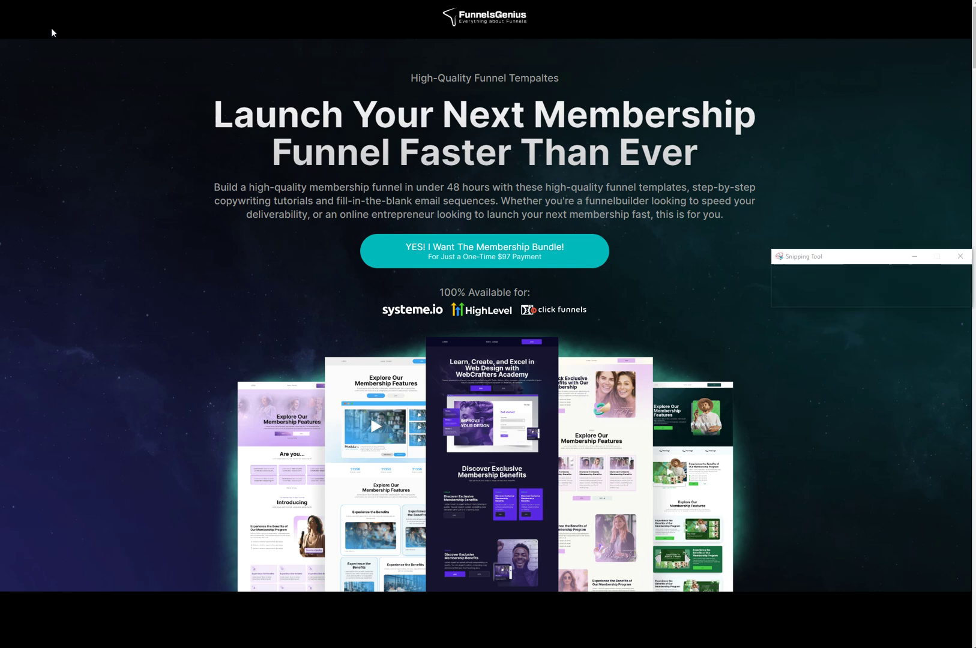
pyautogui.hotkey('ctrl', 'n')
pyautogui.moveTo(1, 1); pyautogui.dragTo(969, 645)
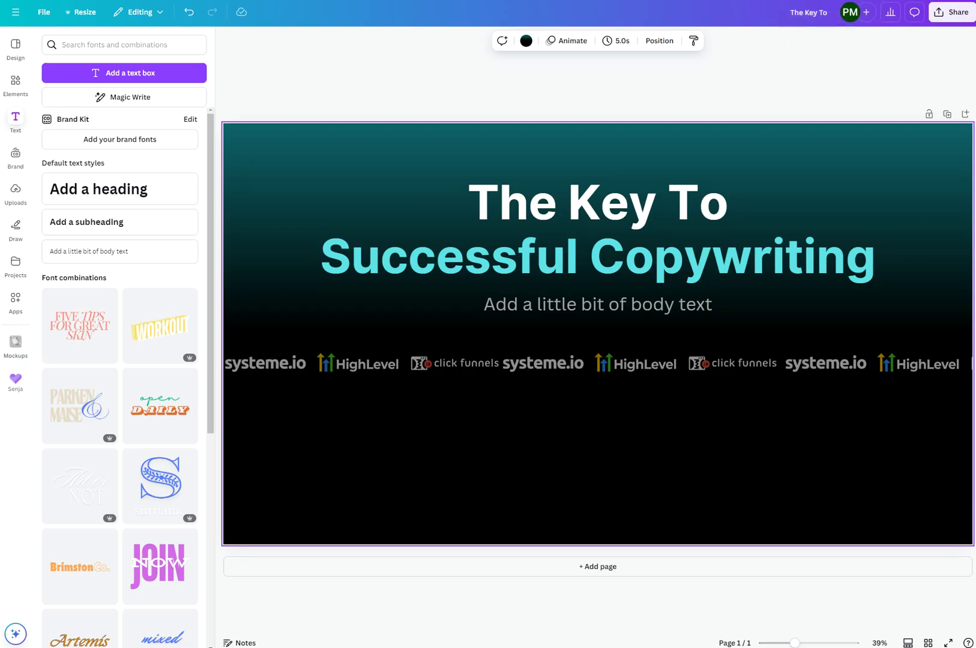
# Paste the captured page into the Canva design, shrink it and duplicate it into a row of three along the page's lower edge.
pyautogui.hotkey('ctrl', 'v')
pyautogui.moveTo(776, 215); pyautogui.dragTo(443, 571)
pyautogui.moveTo(318, 466); pyautogui.dragTo(554, 468)
pyautogui.hotkey('ctrl', 'd')
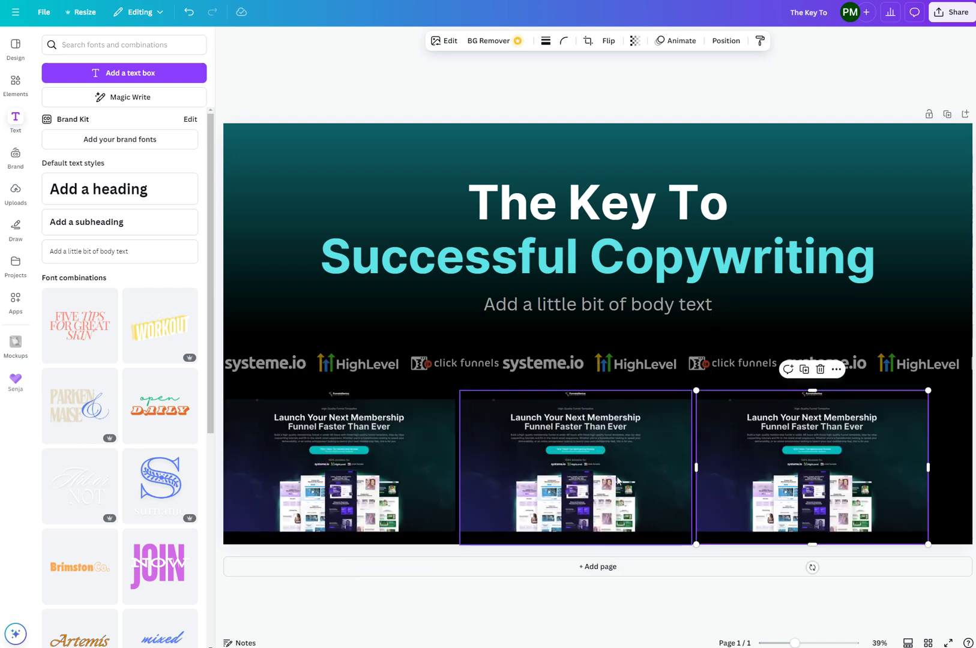
# Scale the three page screenshots down together and add a fourth copy that runs past the page's right edge.
pyautogui.keyDown('shift'); pyautogui.click(560, 443); pyautogui.keyUp('shift')
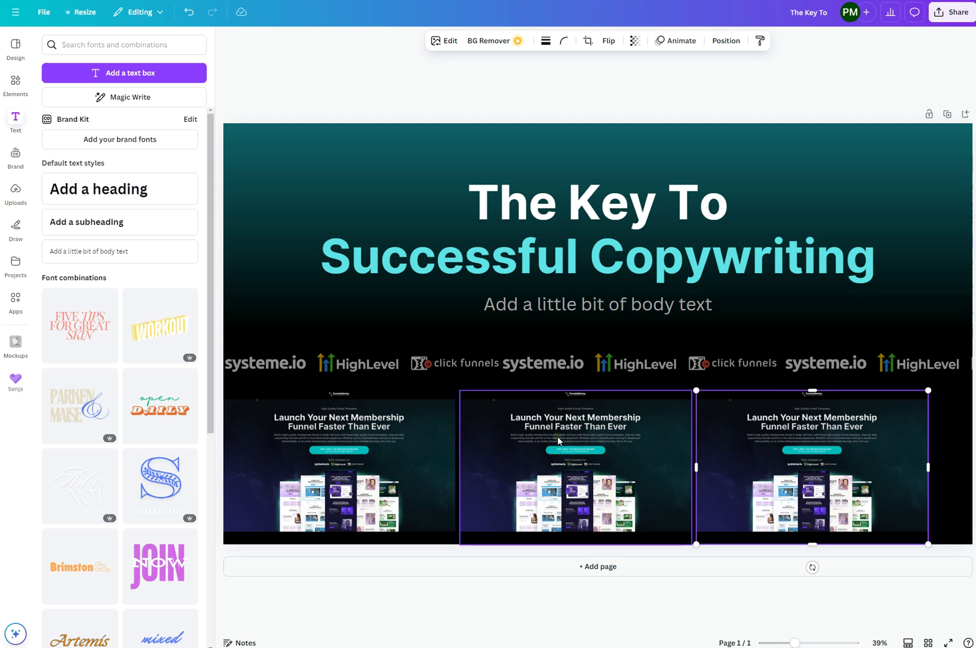
pyautogui.keyDown('shift'); pyautogui.click(393, 436); pyautogui.keyUp('shift')
pyautogui.moveTo(930, 391); pyautogui.dragTo(821, 424)
pyautogui.moveTo(763, 435); pyautogui.dragTo(880, 448)
# Group the four page screenshots along the page's lower edge into one object.
pyautogui.keyDown('shift'); pyautogui.click(793, 484); pyautogui.keyUp('shift')
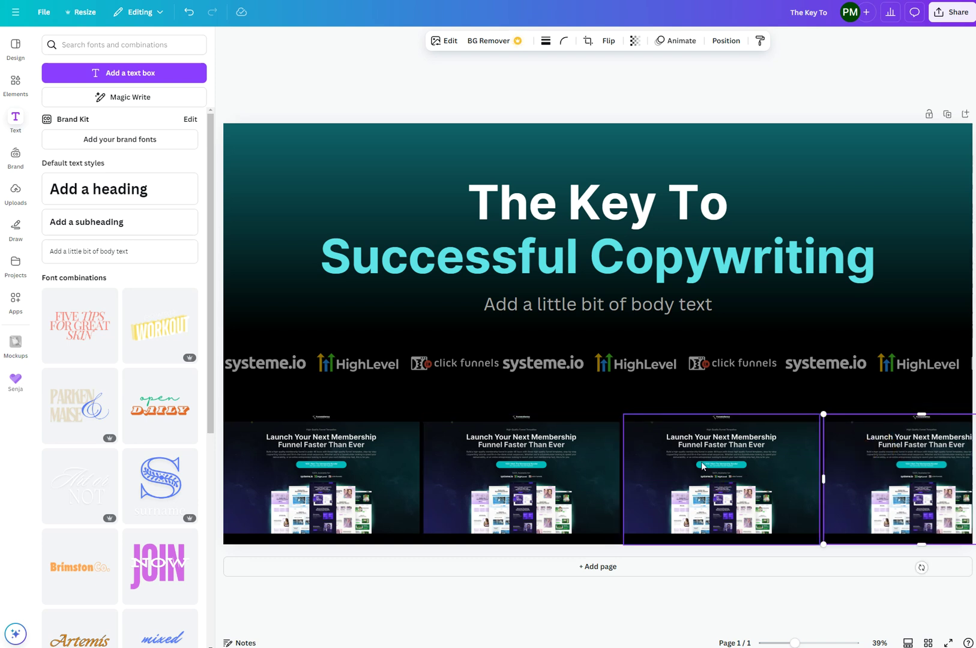
pyautogui.keyDown('shift'); pyautogui.click(504, 454); pyautogui.keyUp('shift')
pyautogui.keyDown('shift'); pyautogui.click(330, 449); pyautogui.keyUp('shift')
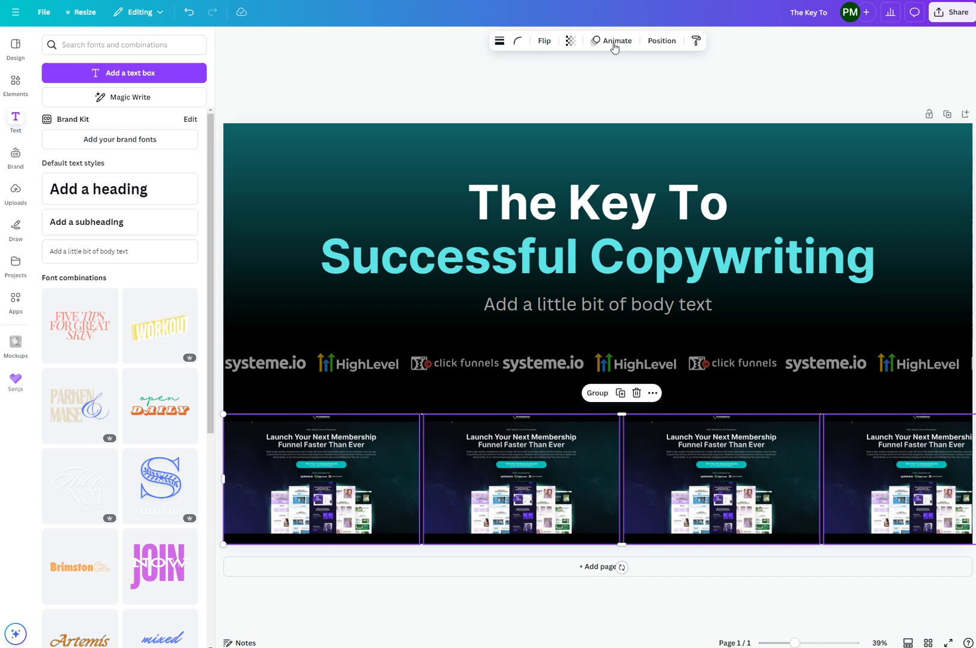
pyautogui.click(597, 396)
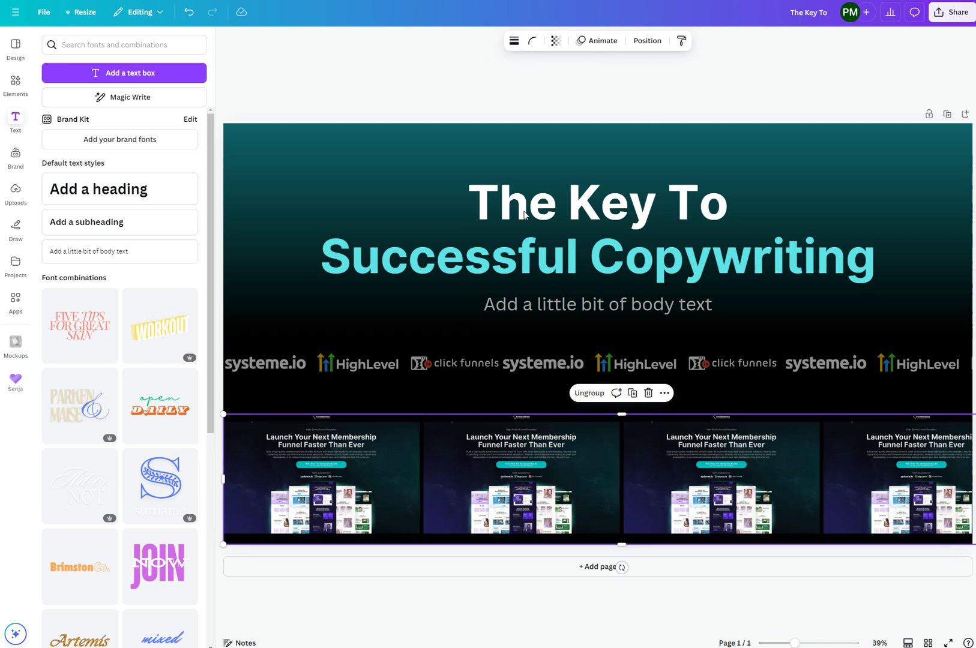
pyautogui.click(803, 114)
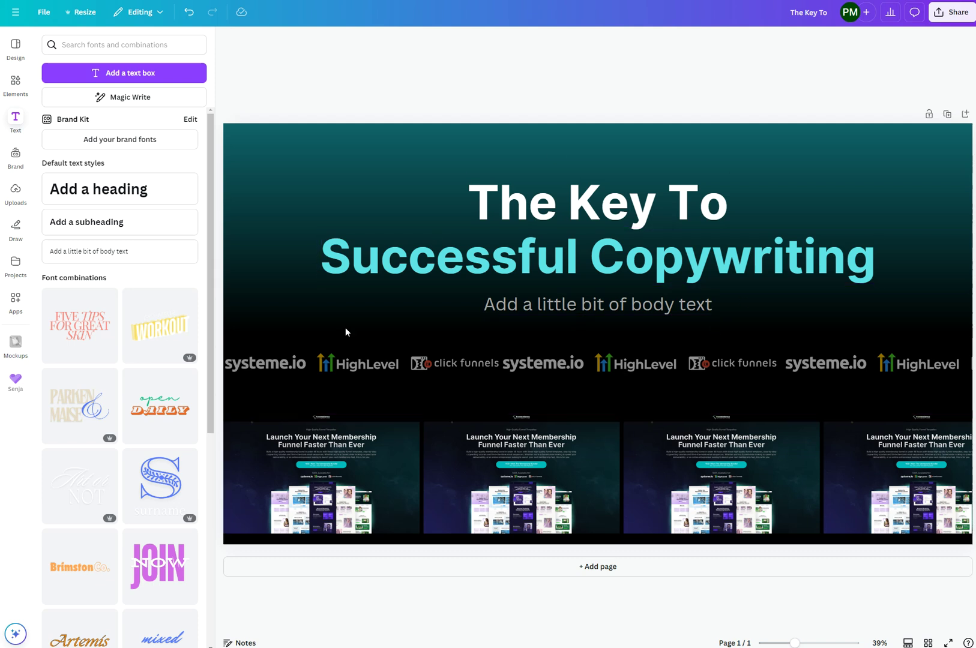
# Move the grouped platform logo row down to sit just above the page screenshots.
pyautogui.click(631, 368)
pyautogui.moveTo(629, 367); pyautogui.dragTo(630, 391)
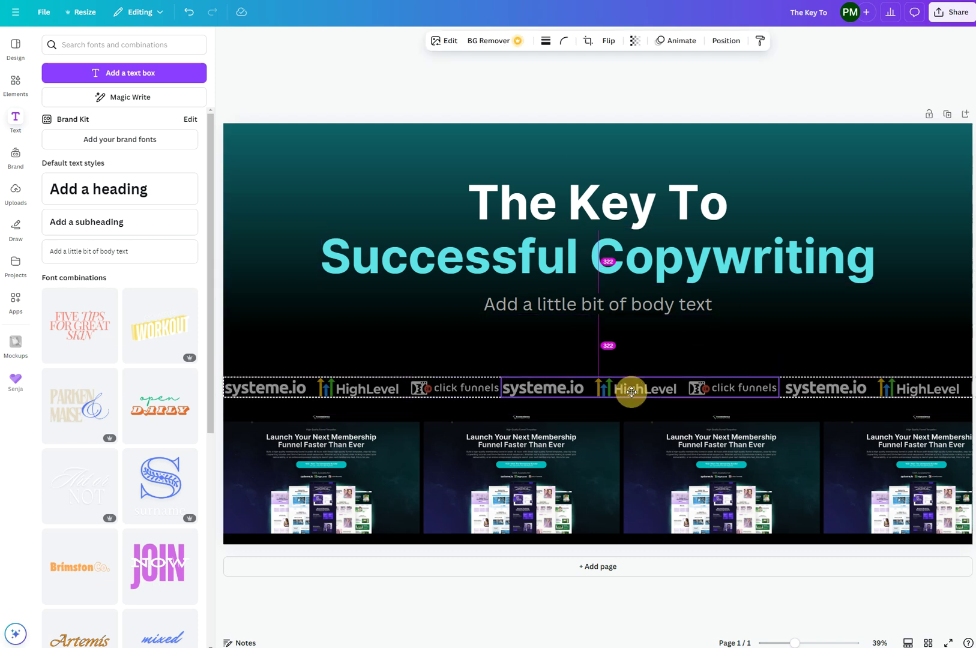
pyautogui.click(334, 146)
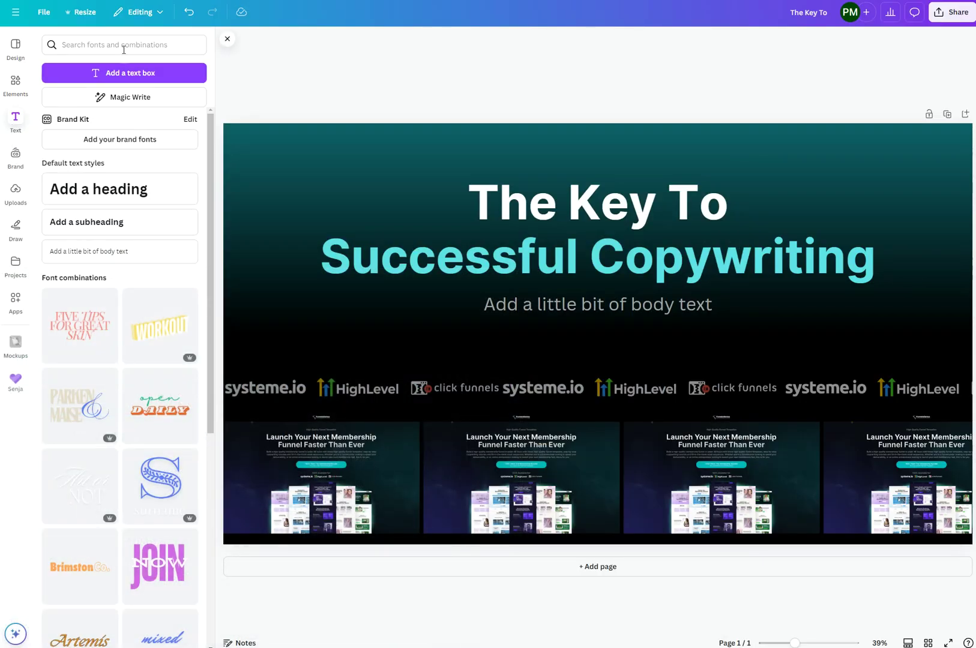
# Search the elements library for "GALAXY" and limit the results to photos.
pyautogui.click(119, 42)
pyautogui.write('GALAXY')
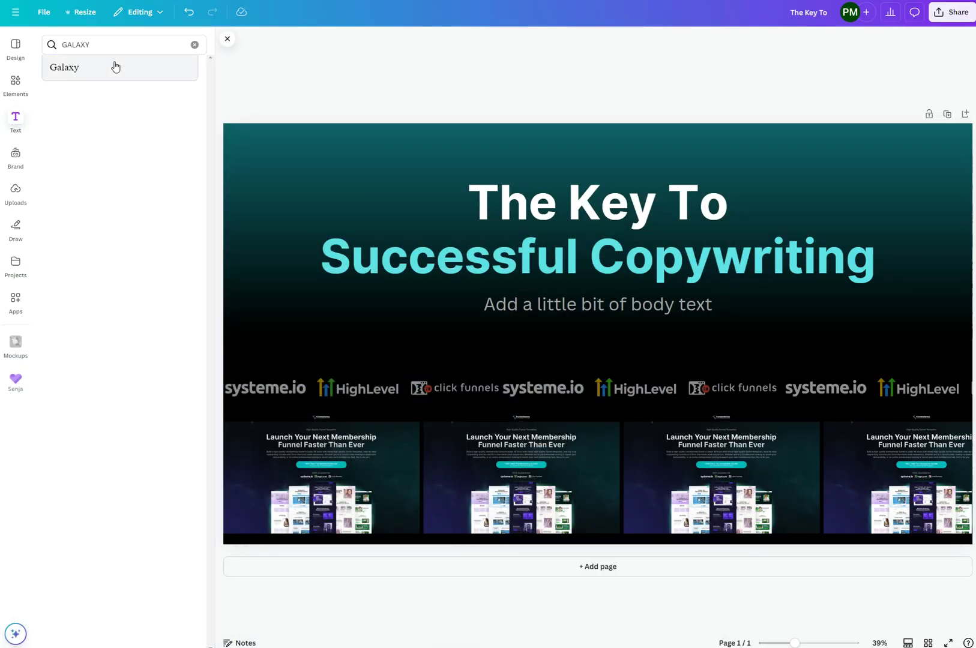
pyautogui.click(16, 84)
pyautogui.click(100, 45)
pyautogui.write('GALAXY')
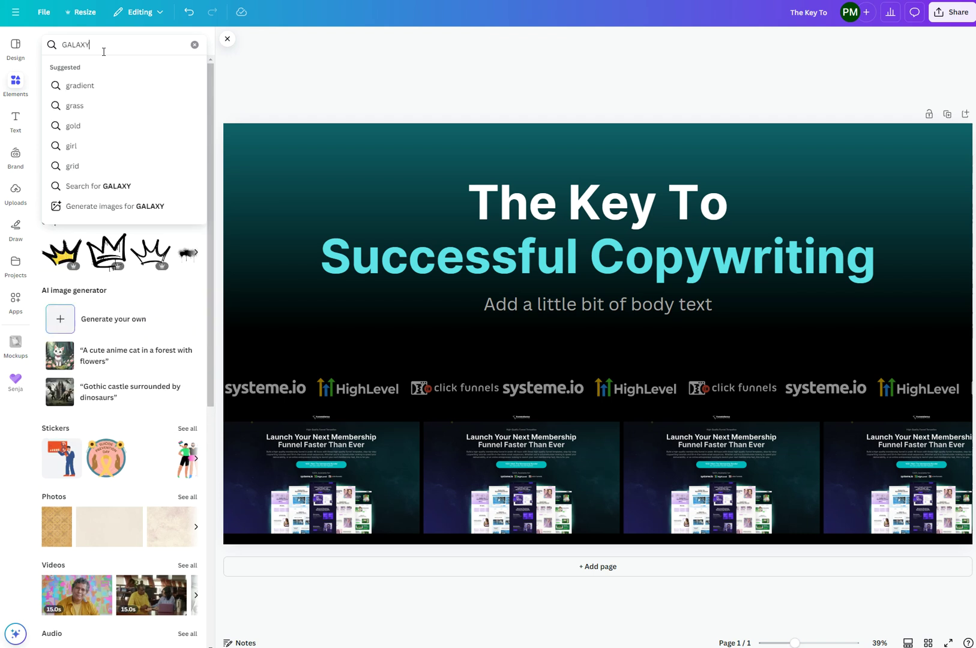
pyautogui.press('Return')
pyautogui.click(114, 70)
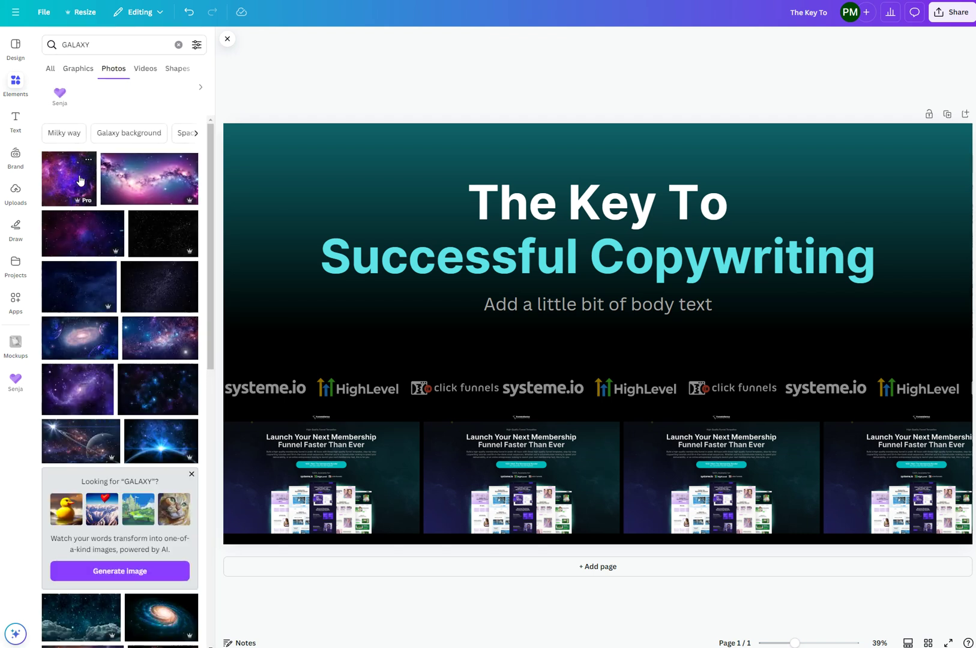
# Add the purple and blue starry galaxy photo, enlarge it to cover the whole page, and set its transparency to 35.
pyautogui.click(76, 241)
pyautogui.moveTo(478, 346); pyautogui.dragTo(427, 318)
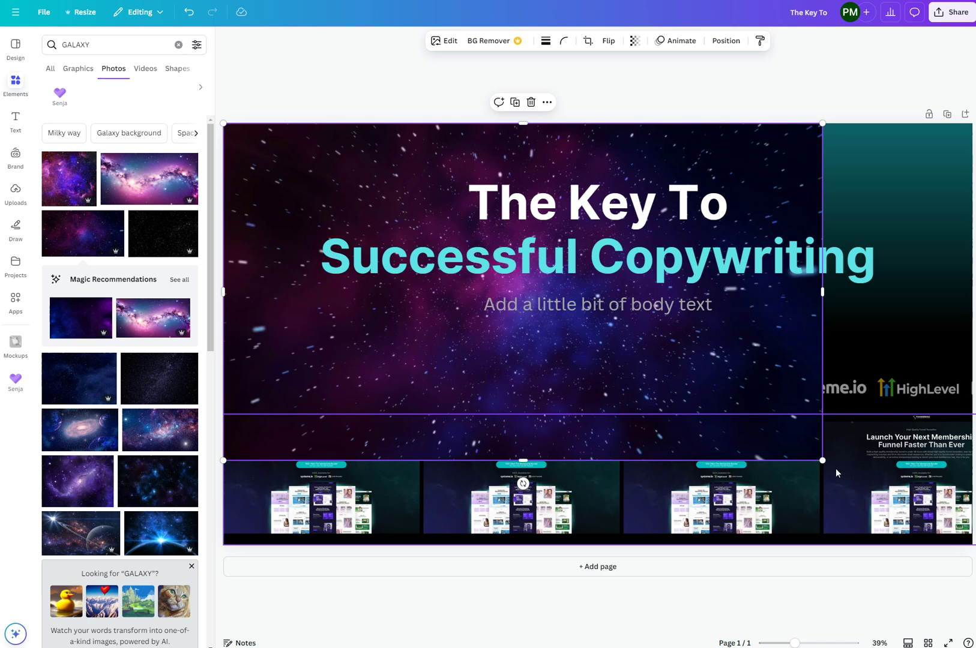
pyautogui.moveTo(823, 461); pyautogui.dragTo(969, 557)
pyautogui.click(640, 43)
pyautogui.moveTo(608, 82)
pyautogui.mouseDown()
pyautogui.moveTo(588, 83)
pyautogui.moveTo(611, 89)
pyautogui.mouseUp()
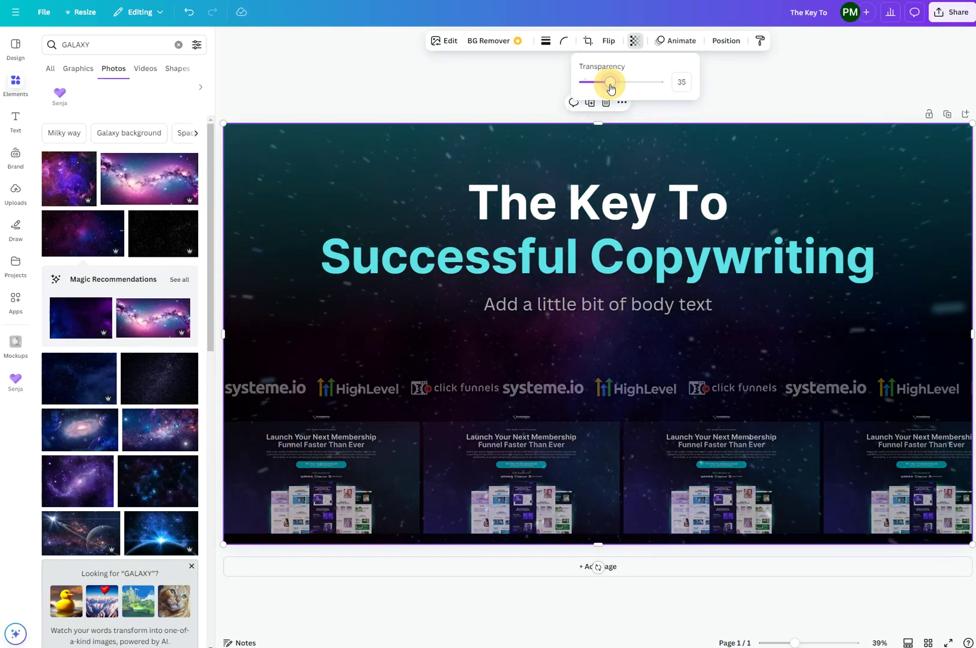
# Send the galaxy photo behind the platform logos and the page screenshots.
pyautogui.click(337, 168)
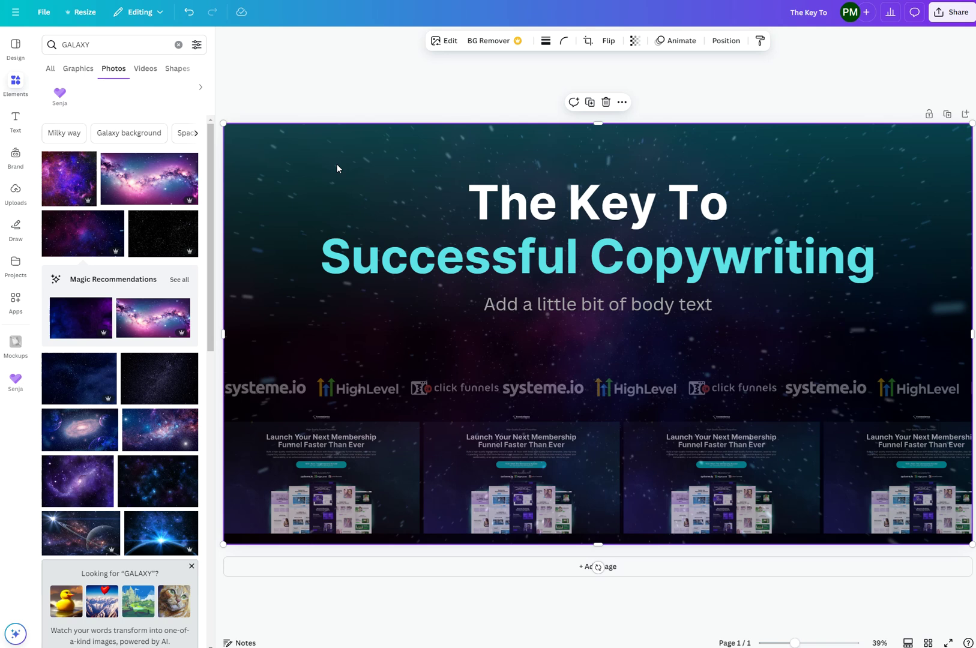
pyautogui.rightClick(337, 168)
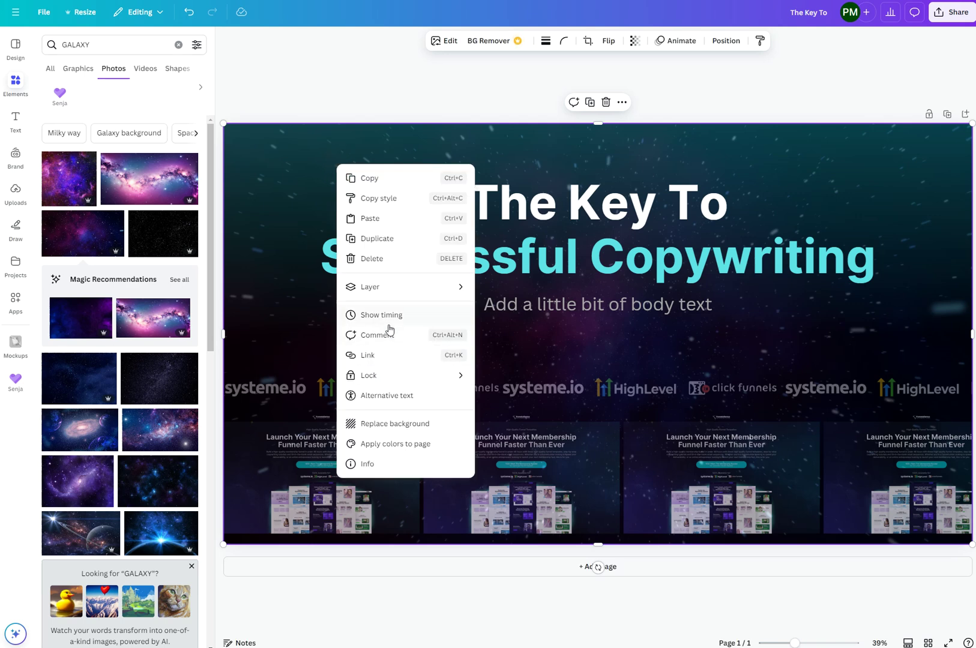
pyautogui.moveTo(386, 291)
pyautogui.click(537, 350)
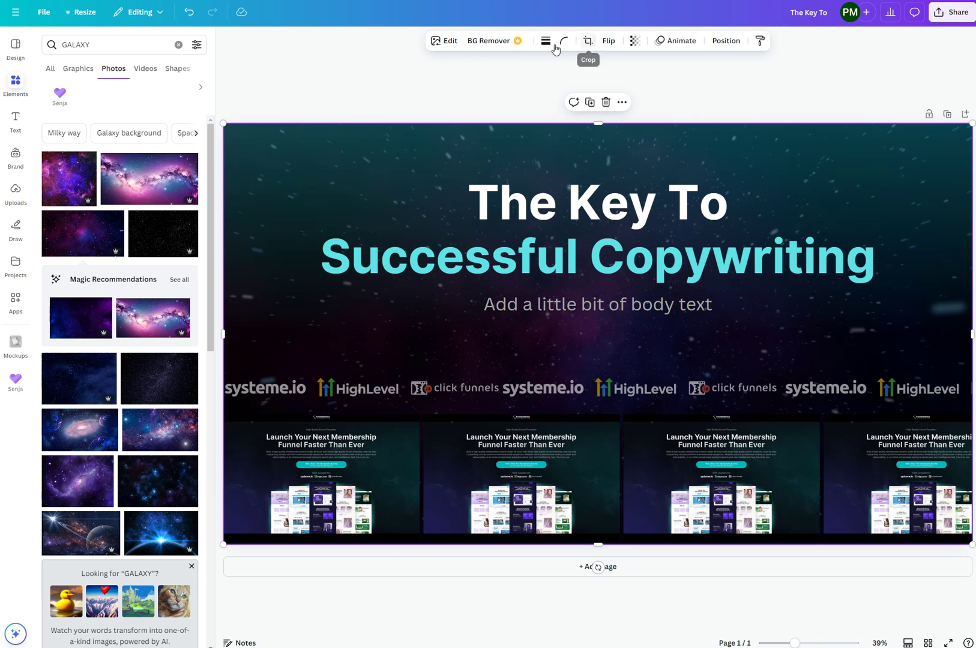
# Set the galaxy photo's transparency to 25.
pyautogui.click(635, 46)
pyautogui.moveTo(610, 82)
pyautogui.mouseDown()
pyautogui.moveTo(592, 83)
pyautogui.moveTo(628, 84)
pyautogui.moveTo(603, 89)
pyautogui.mouseUp()
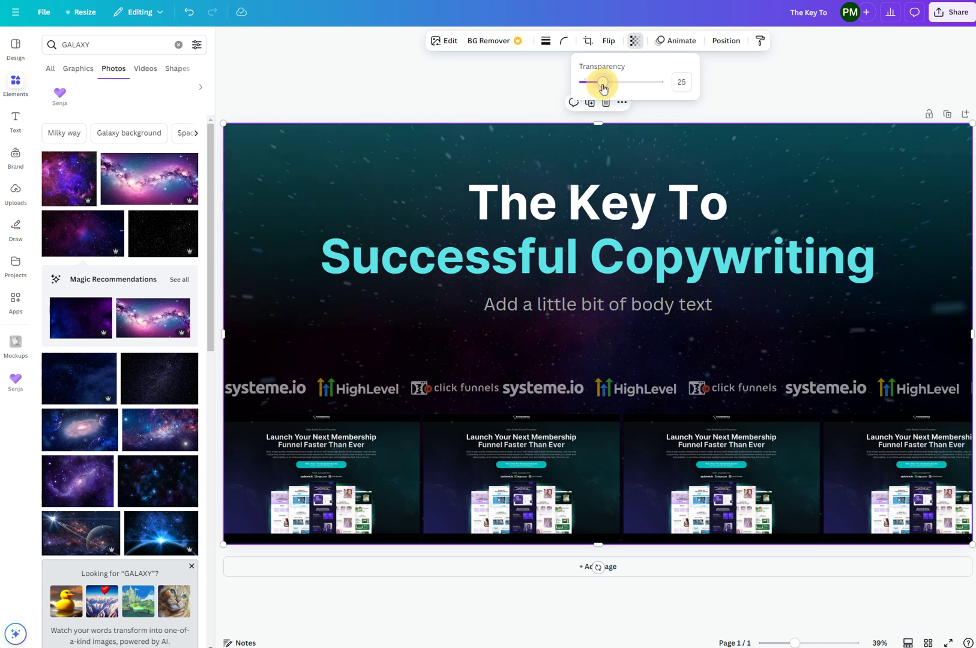
pyautogui.moveTo(603, 90); pyautogui.dragTo(603, 90)
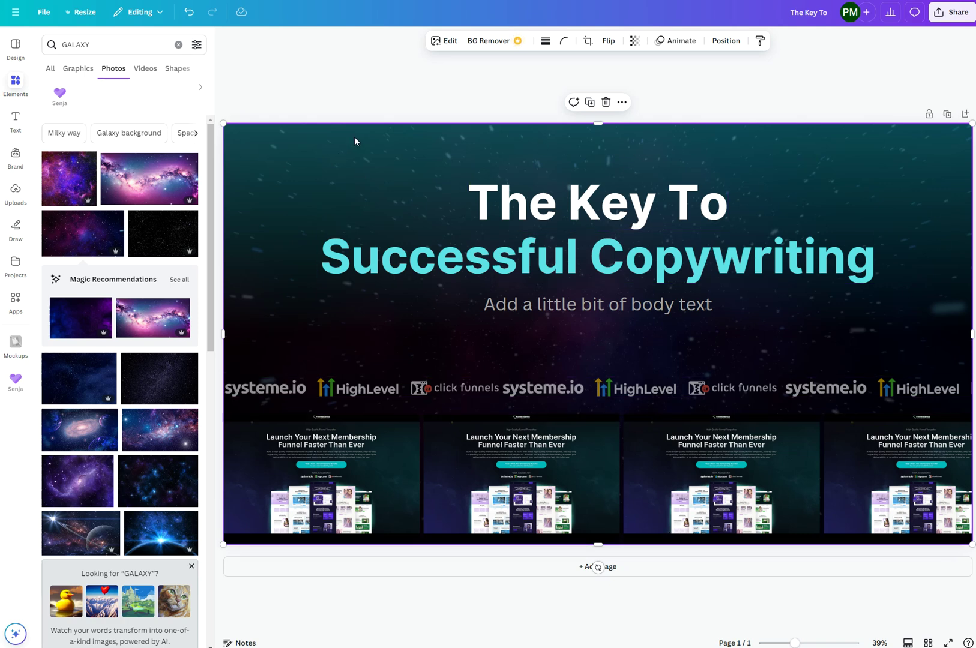
# Download the finished design as a PNG at 3,840 × 2,160 px and close the image viewer.
pyautogui.click(952, 12)
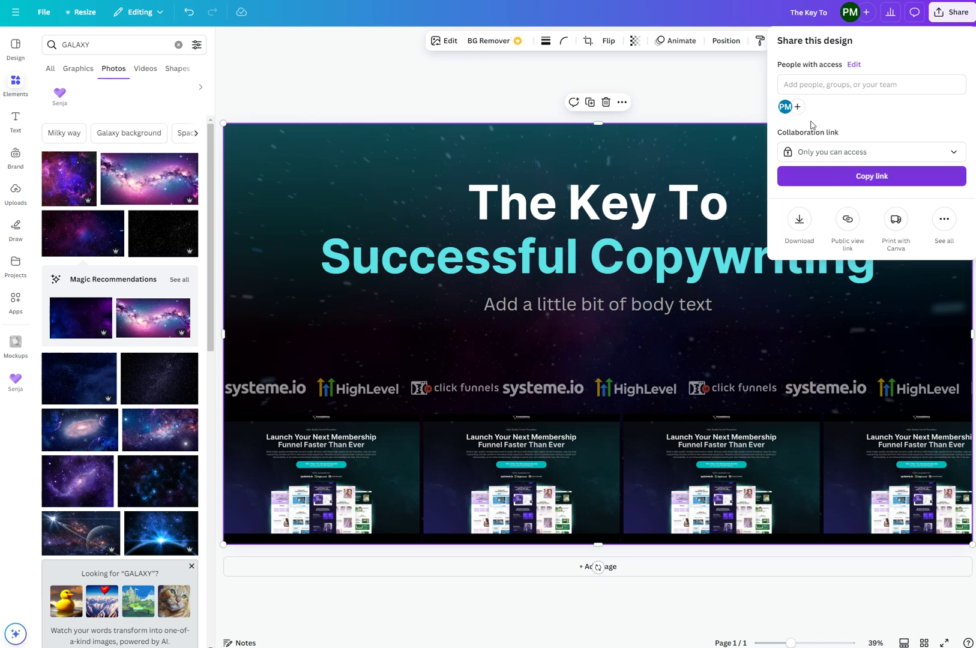
pyautogui.click(805, 234)
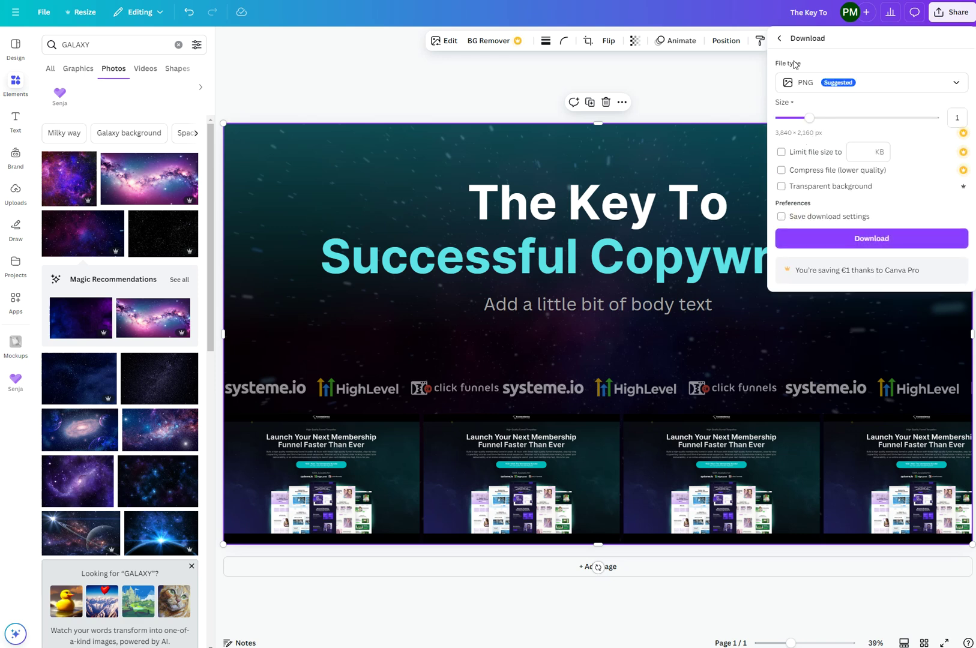
pyautogui.click(872, 240)
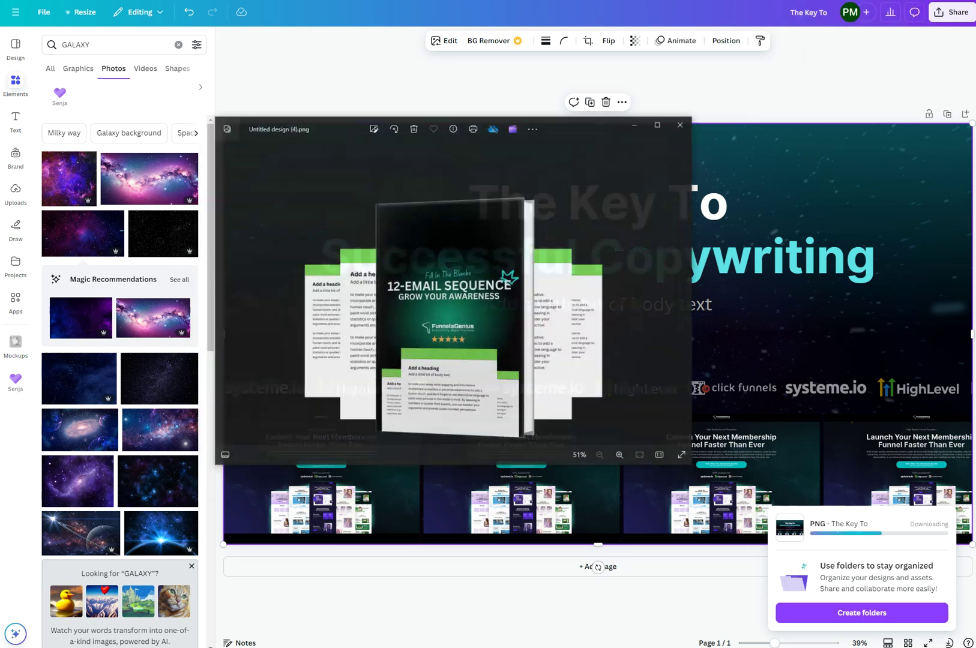
pyautogui.click(695, 114)
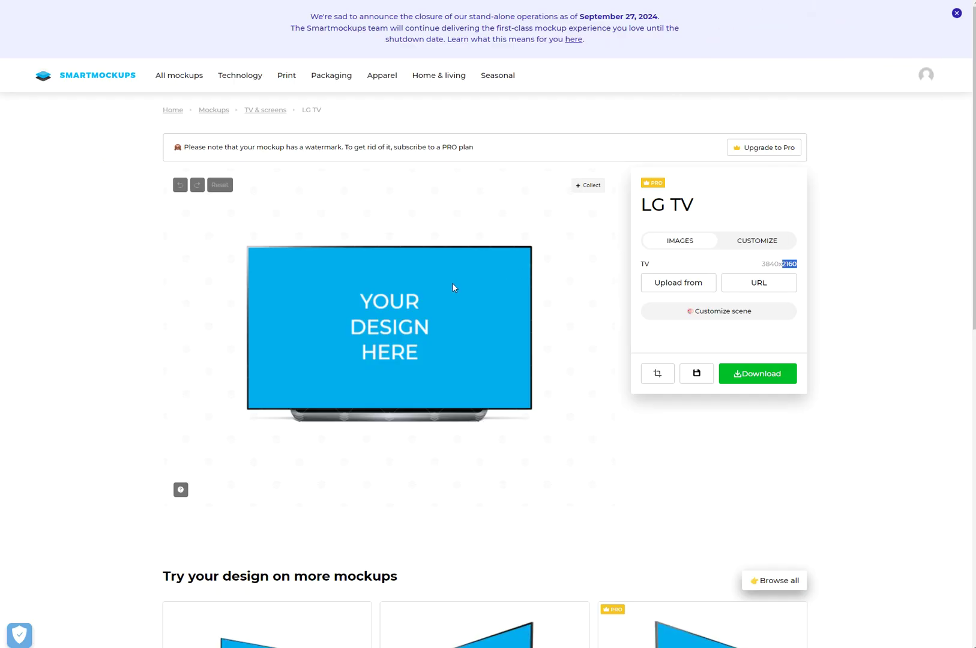
# In Smartmockups, load The Key To.png onto the LG TV screen and download the mockup in Medium quality, 1280x960.
pyautogui.click(681, 287)
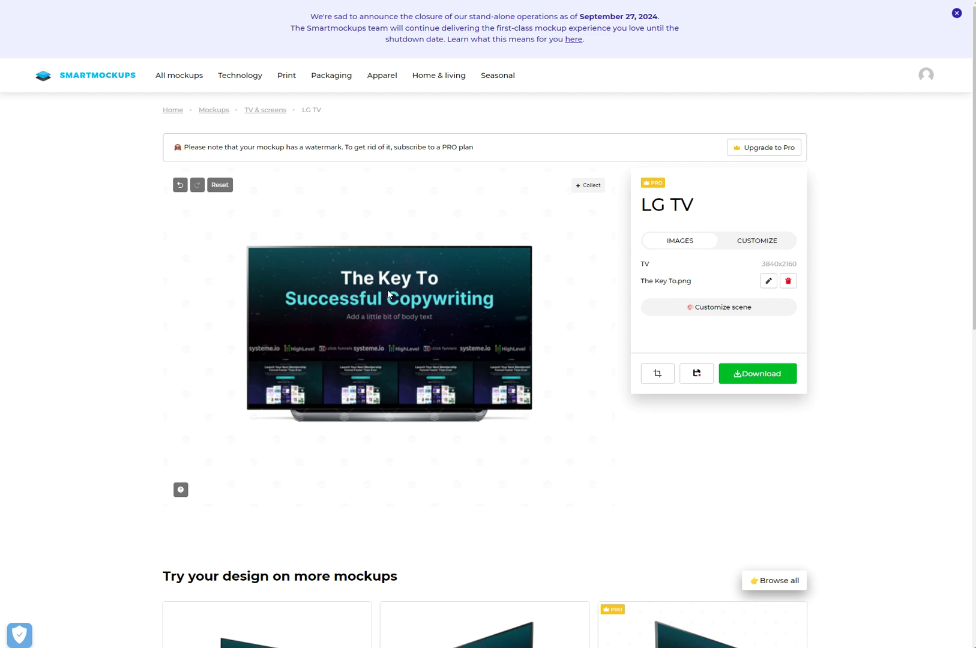
pyautogui.click(759, 372)
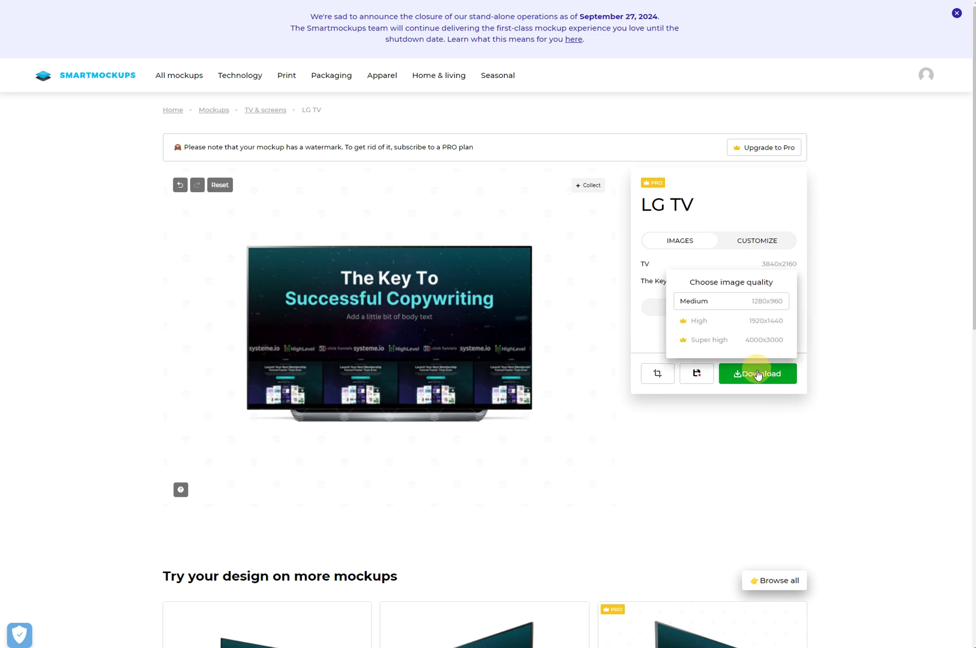
pyautogui.click(768, 306)
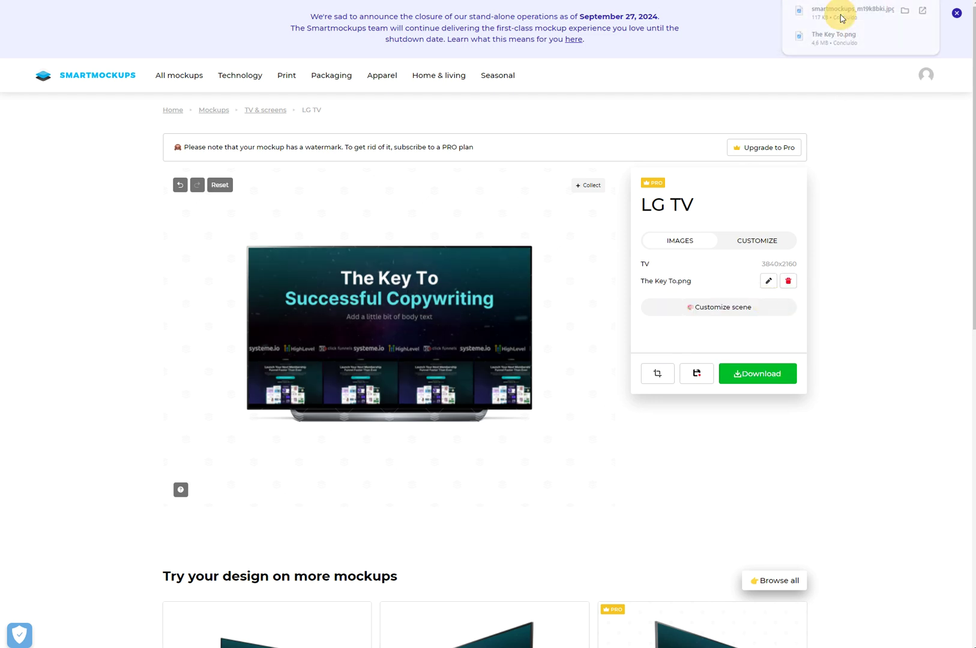
pyautogui.click(845, 18)
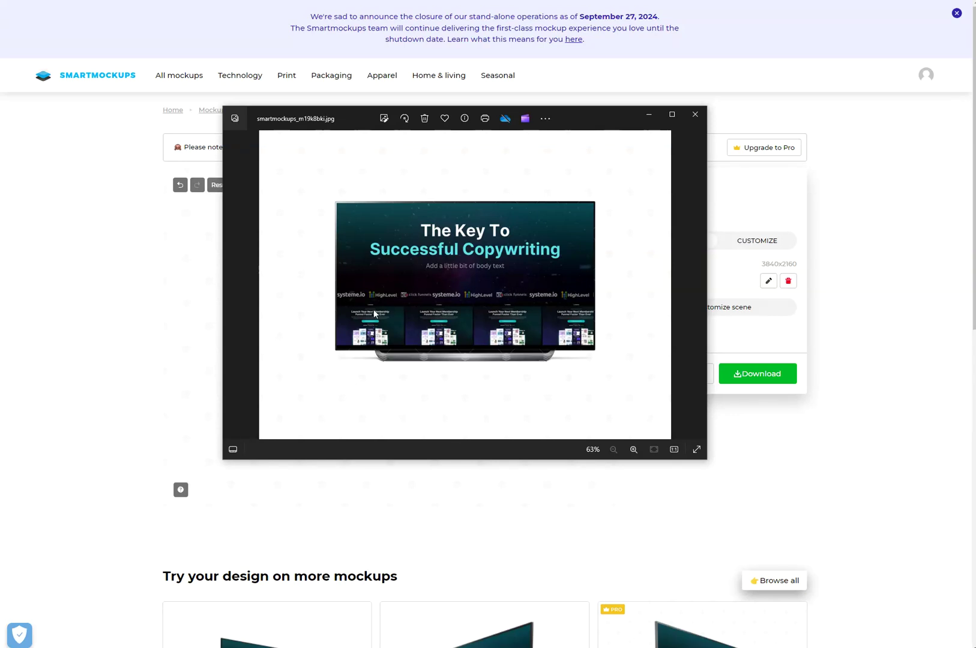
pyautogui.click(695, 114)
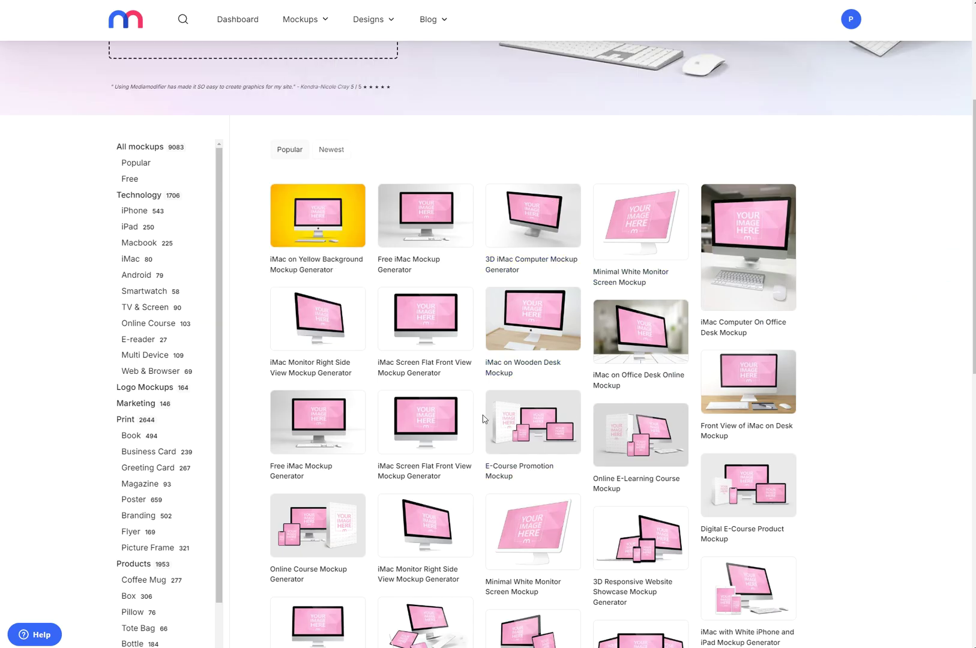
# In Mediamodifier, open the iMac Screen Flat Front View template and place the cropped Successful Copywriting design on its screen.
pyautogui.scroll(-3, 516, 415)
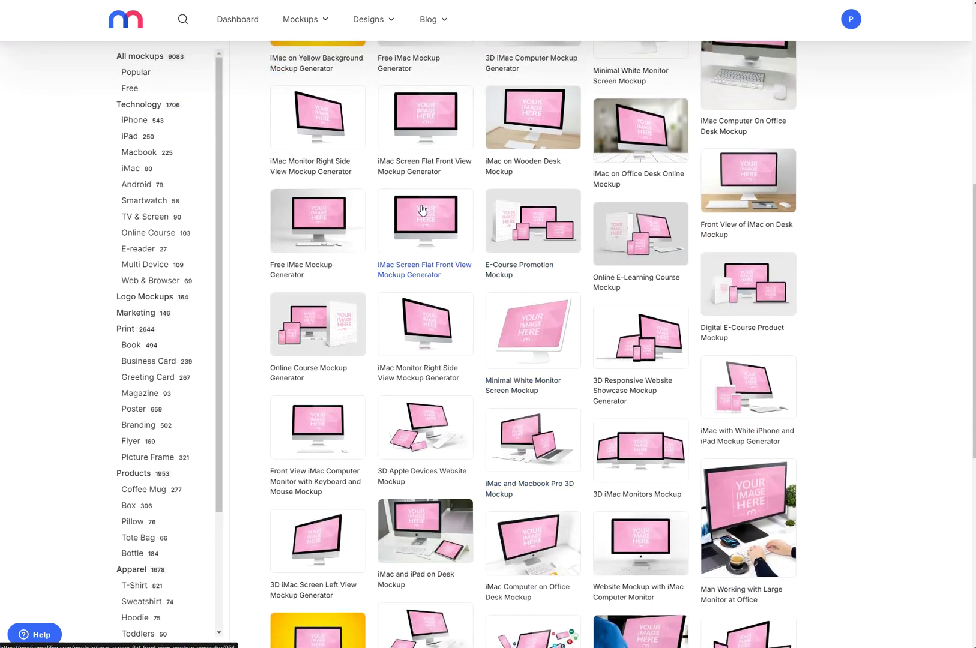
pyautogui.click(422, 234)
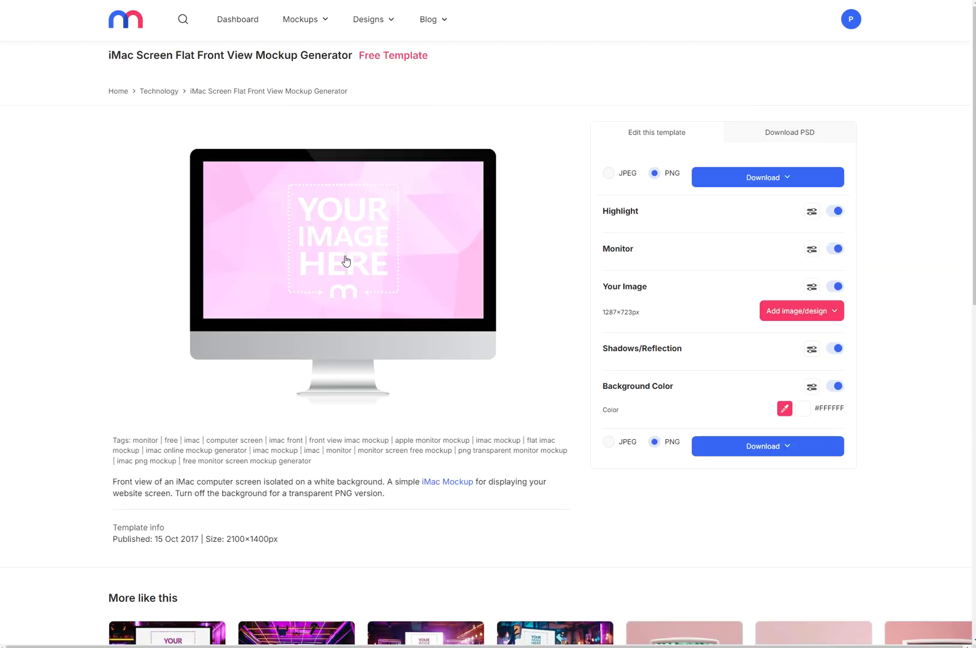
pyautogui.click(345, 257)
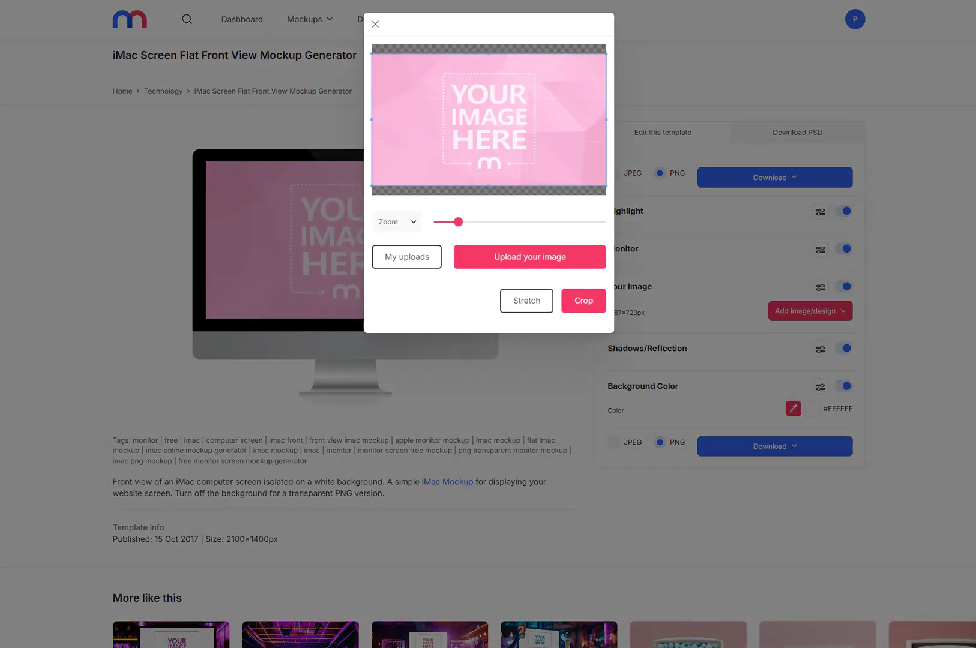
pyautogui.click(582, 298)
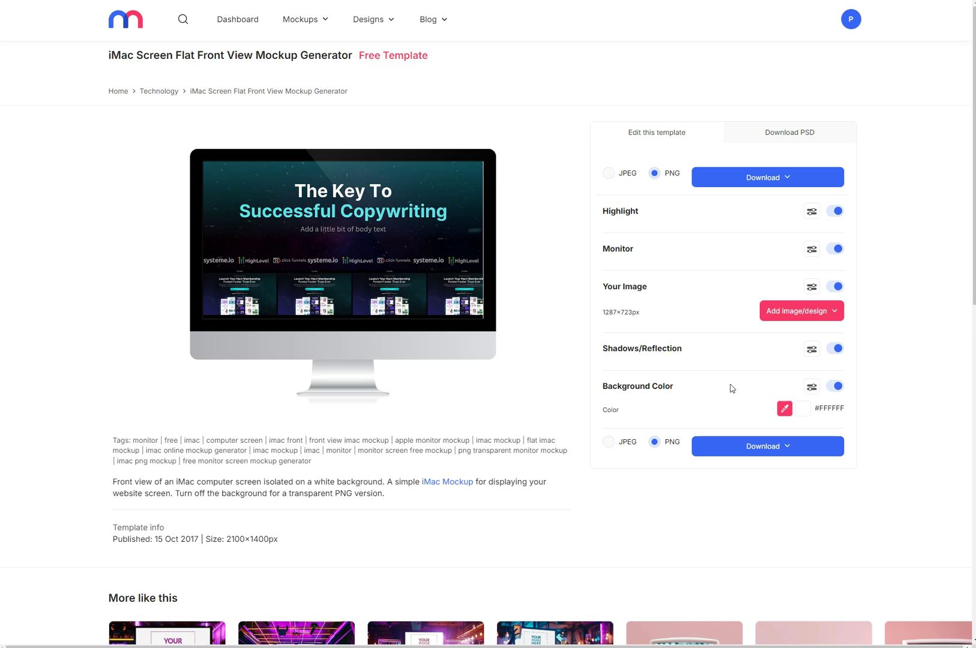
# Turn off the Background Color and Shadows/Reflection layers of the iMac mockup.
pyautogui.click(837, 387)
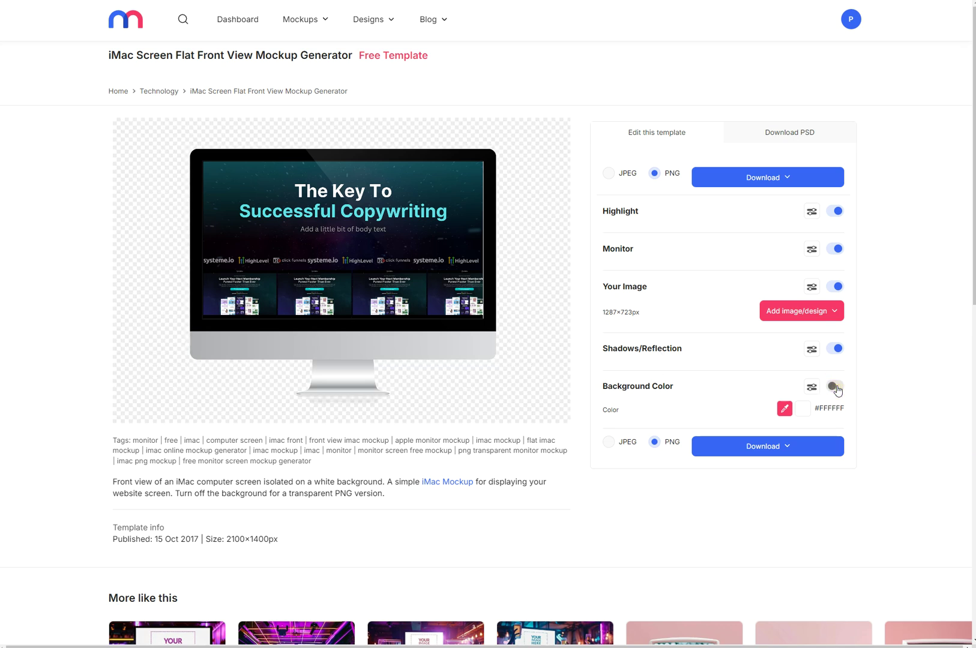
pyautogui.click(834, 349)
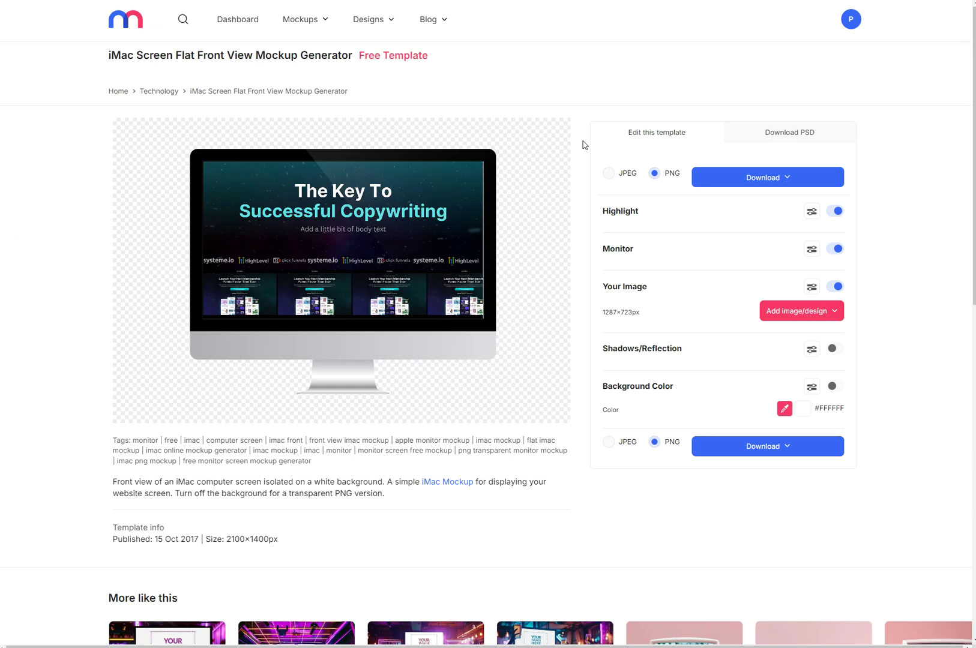
# Browse the popular Online Course mockups and open the Macbook, iPhone X and Product Box Mockup template.
pyautogui.moveTo(305, 19)
pyautogui.moveTo(310, 97)
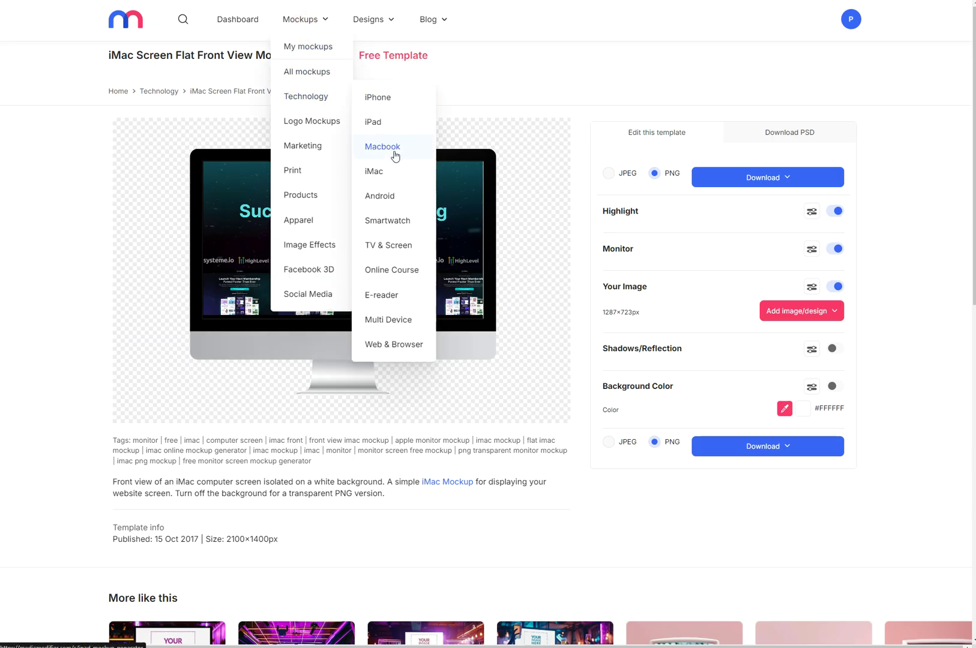
pyautogui.click(386, 270)
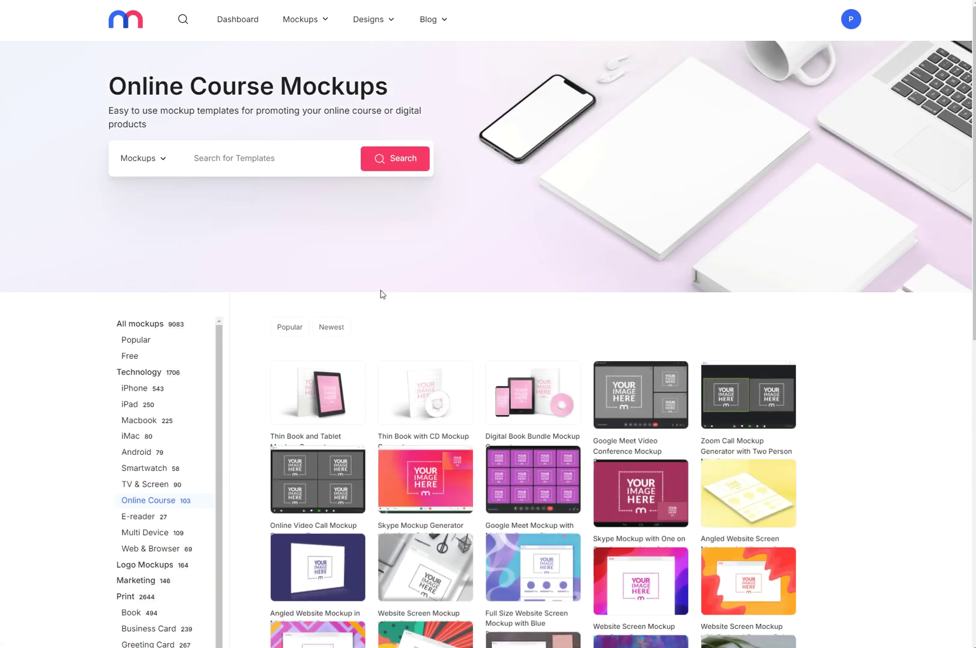
pyautogui.click(294, 328)
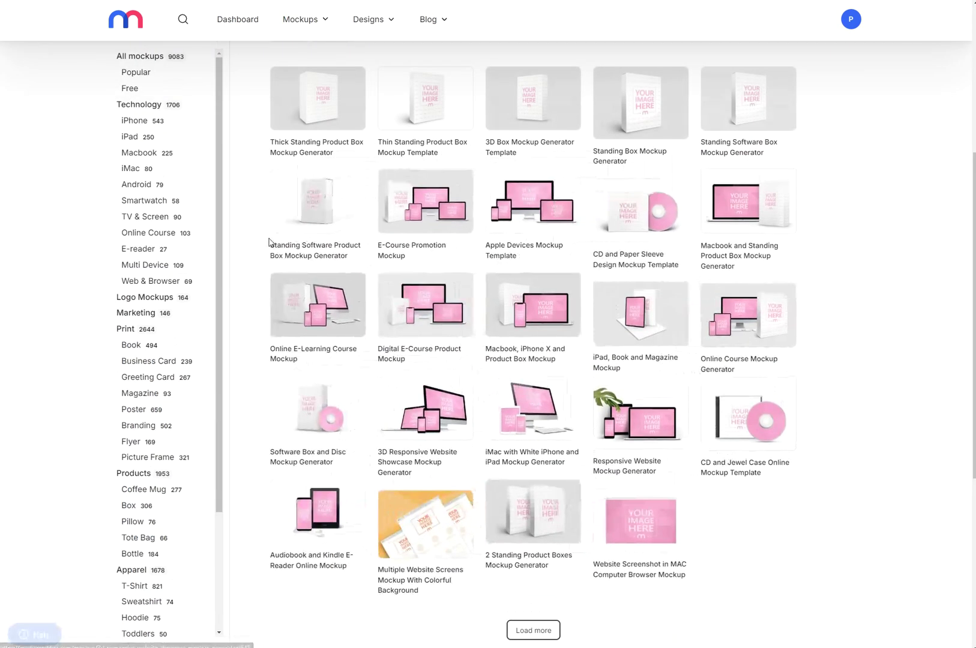
pyautogui.click(540, 320)
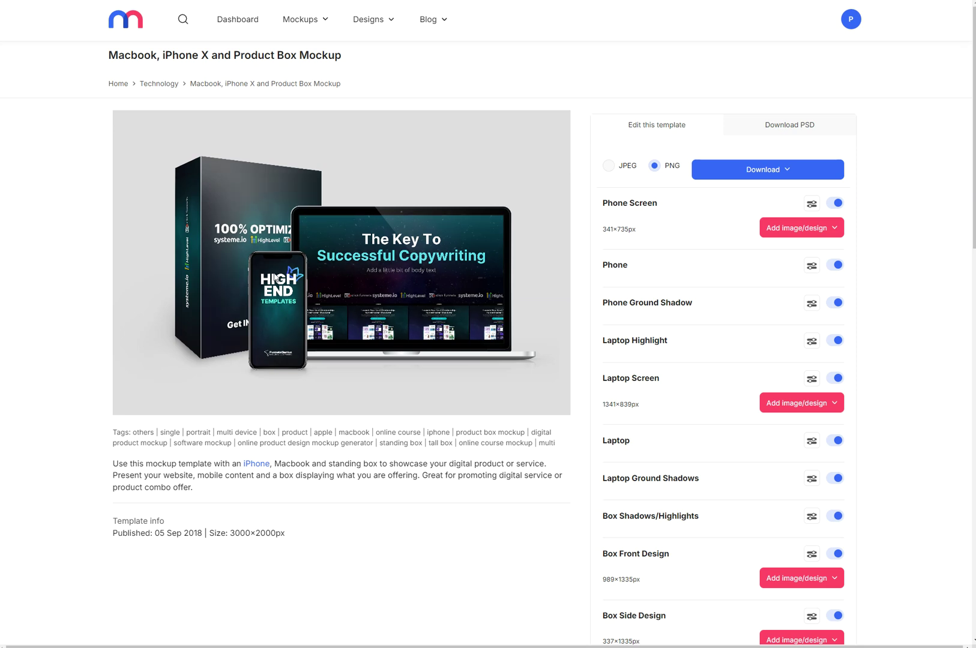
# Check the required phone screen image size and set the mockup's Box Color to black, #000000.
pyautogui.moveTo(602, 229); pyautogui.dragTo(641, 234)
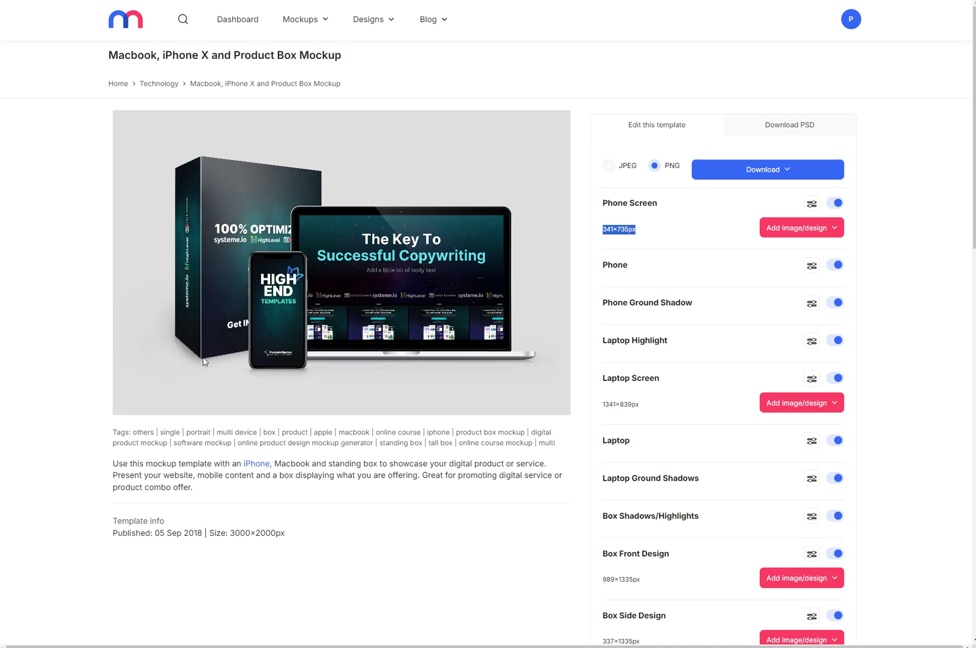
pyautogui.scroll(-3, 804, 414)
pyautogui.moveTo(604, 475); pyautogui.dragTo(723, 482)
pyautogui.click(803, 499)
pyautogui.click(733, 575)
pyautogui.click(490, 436)
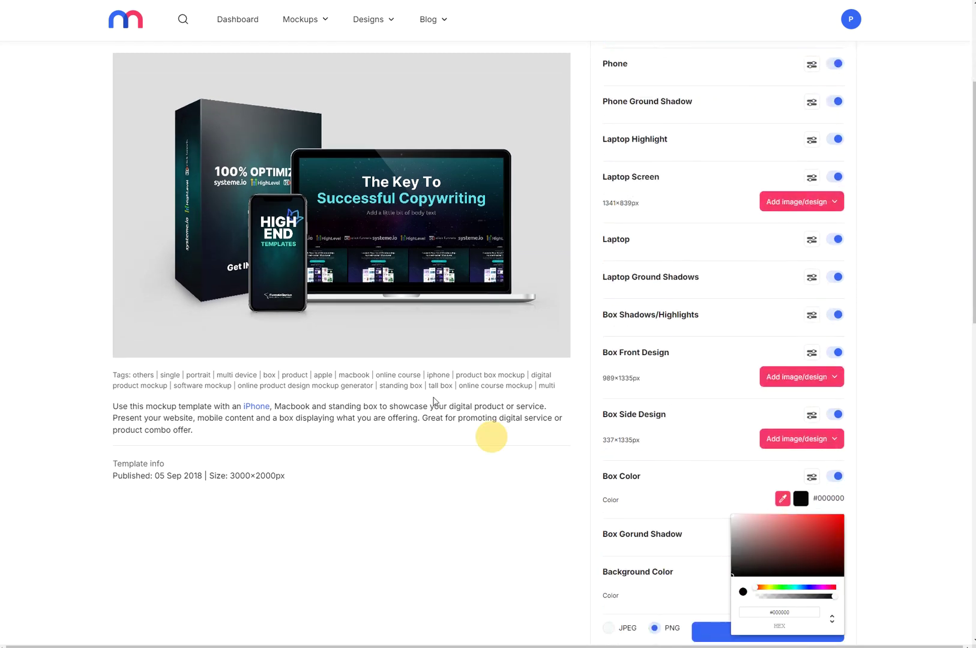
pyautogui.scroll(2, 67, 368)
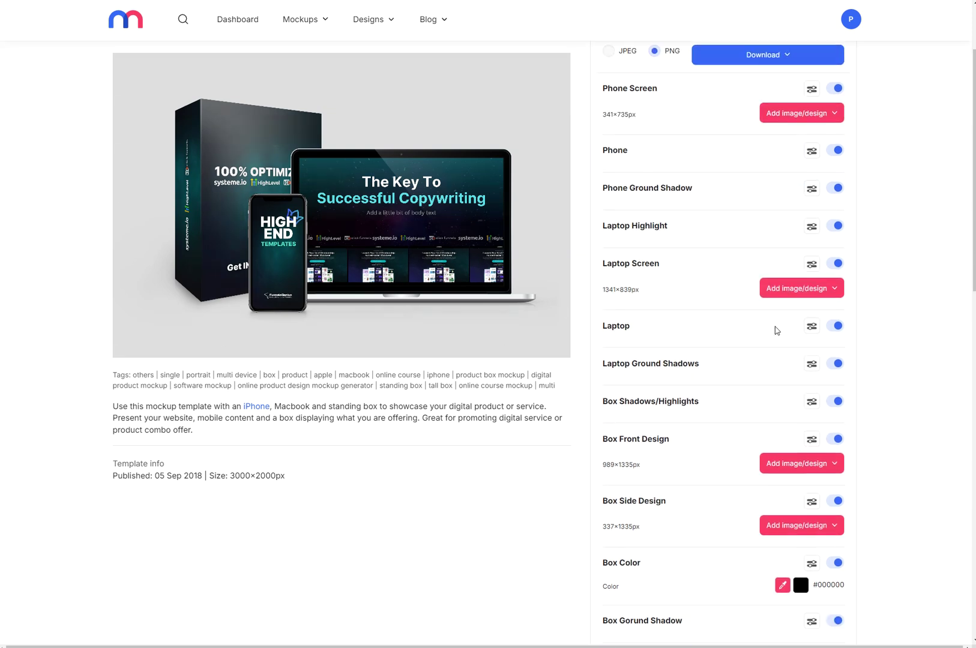
# Turn off the box's ground shadow and the Background Color for a transparent backdrop.
pyautogui.scroll(-5, 774, 408)
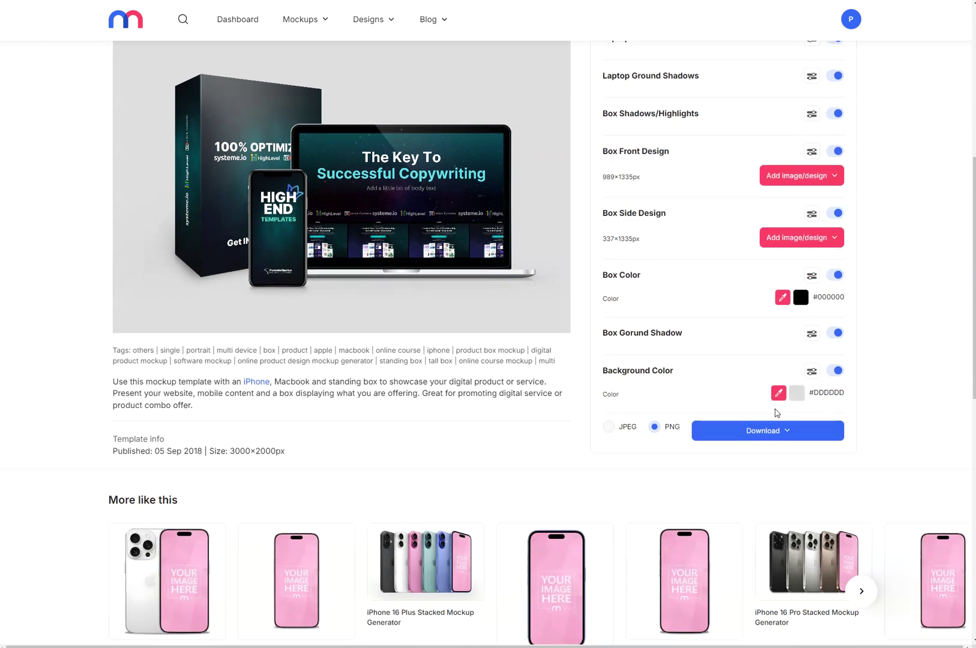
pyautogui.click(836, 336)
pyautogui.click(835, 371)
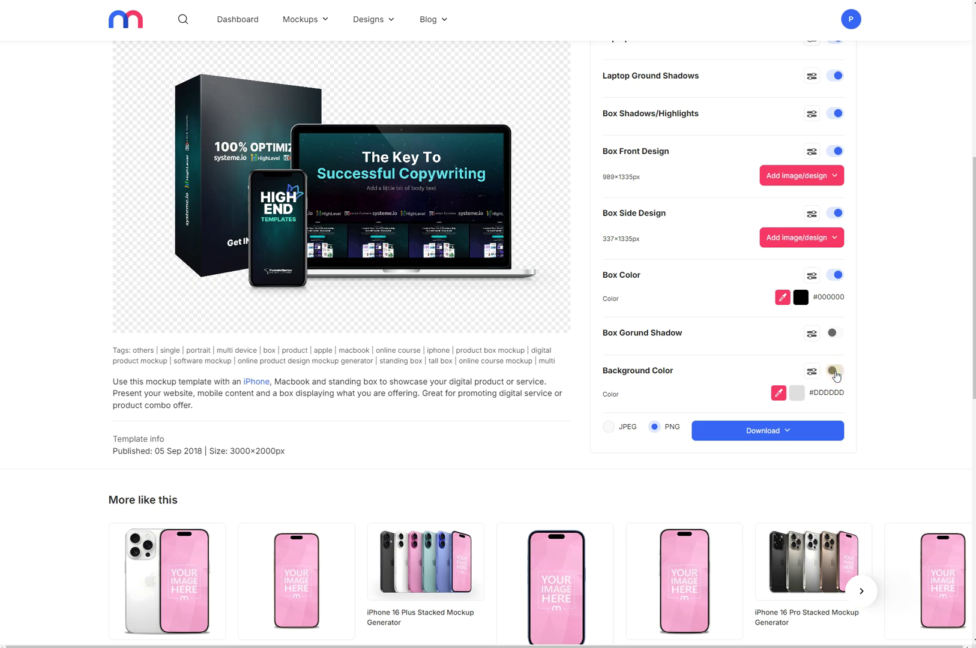
# Preview the mockup with Box Shadows/Highlights turned off, and turn them back on.
pyautogui.scroll(5, 658, 266)
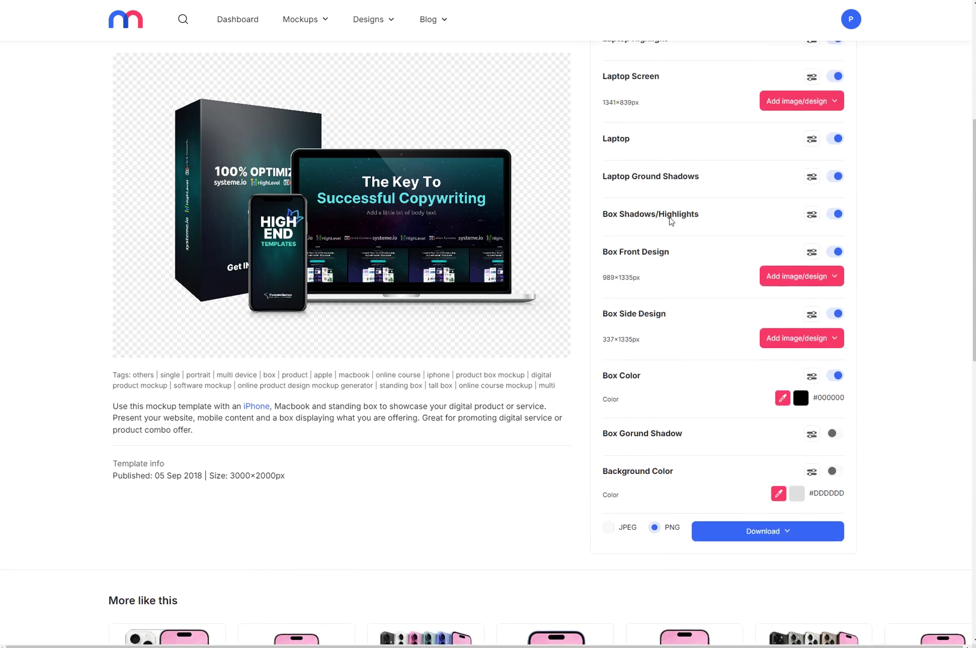
pyautogui.click(834, 216)
pyautogui.click(834, 216)
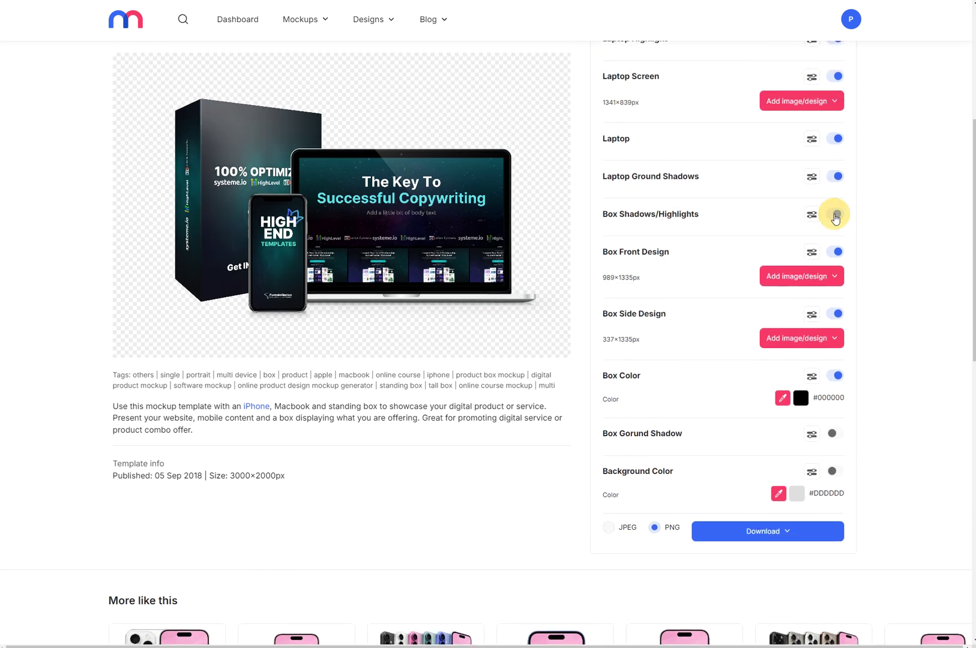
# Turn off the Laptop Ground Shadows layer of the mockup.
pyautogui.moveTo(629, 178); pyautogui.dragTo(708, 180)
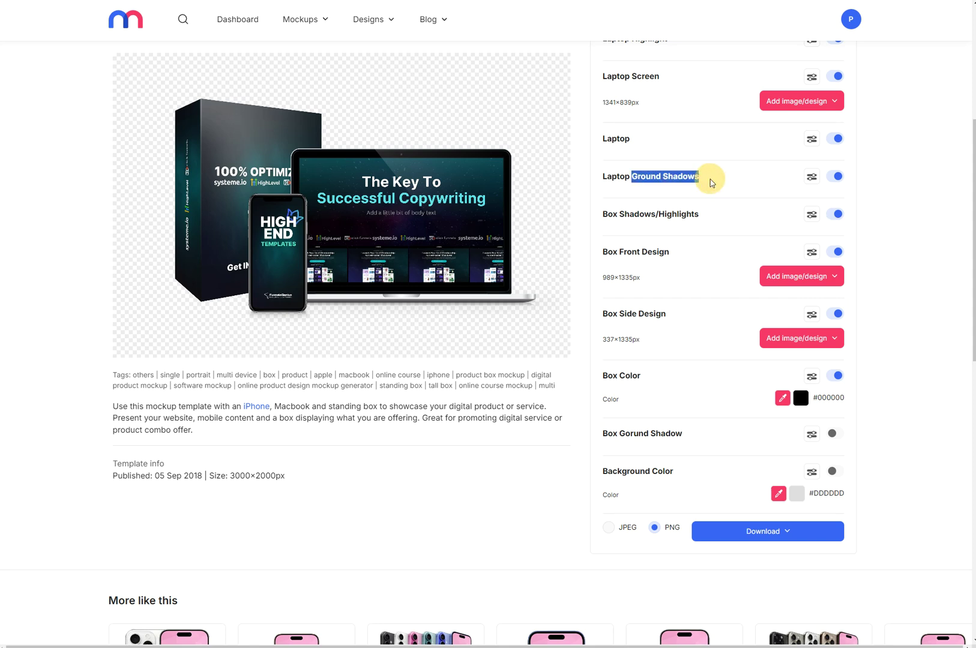
pyautogui.click(836, 177)
pyautogui.scroll(2, 770, 199)
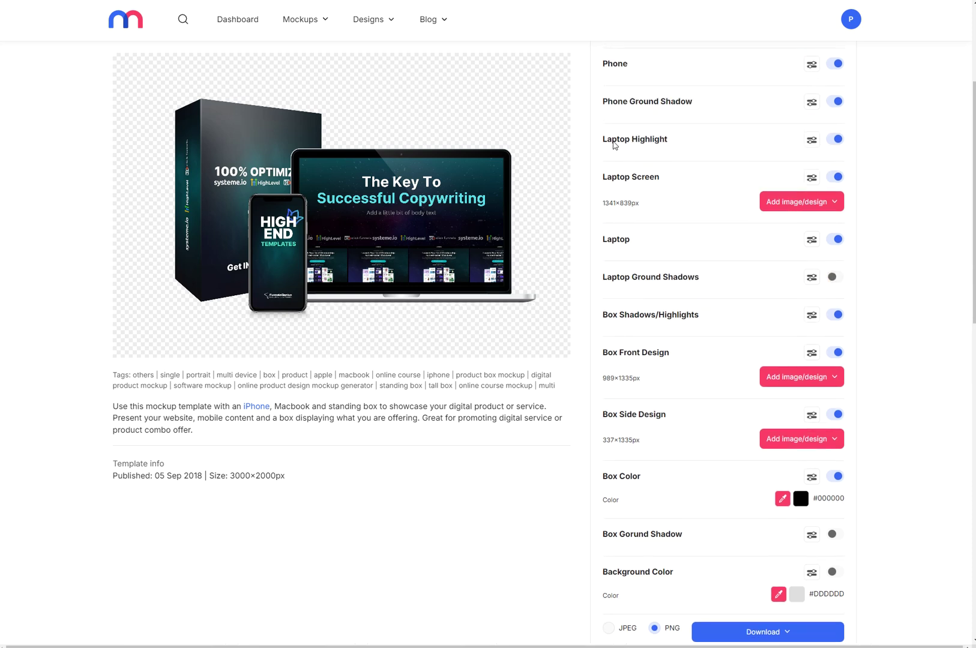
# Turn off the Phone Ground Shadow layer of the mockup.
pyautogui.scroll(2, 610, 141)
pyautogui.moveTo(608, 201); pyautogui.dragTo(837, 209)
pyautogui.click(838, 209)
# Download the finished box, laptop and phone mockup as a PNG.
pyautogui.scroll(-5, 806, 400)
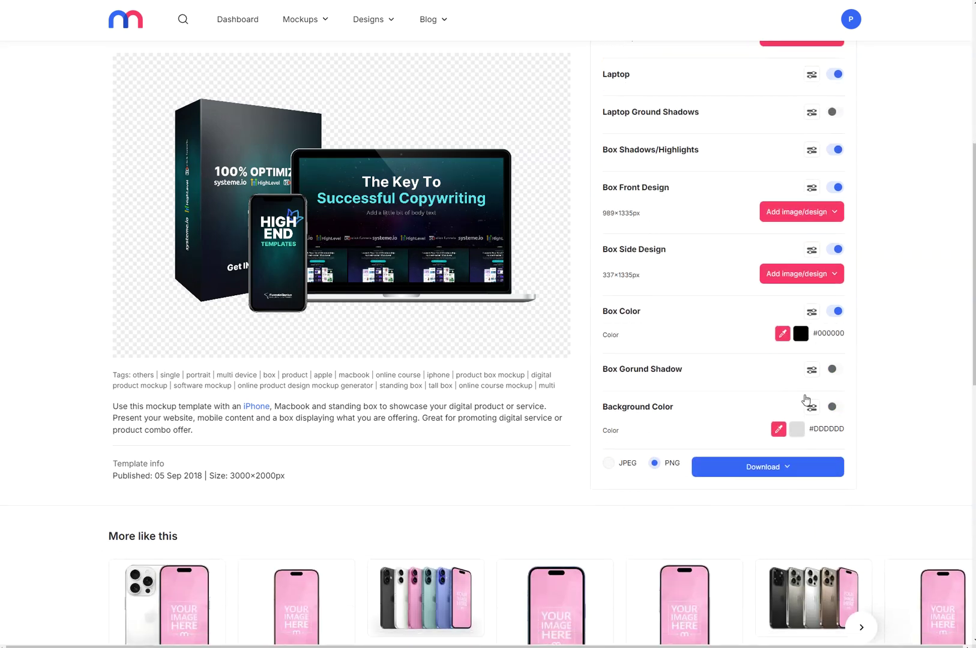
pyautogui.scroll(-3, 805, 400)
pyautogui.click(780, 330)
pyautogui.click(786, 364)
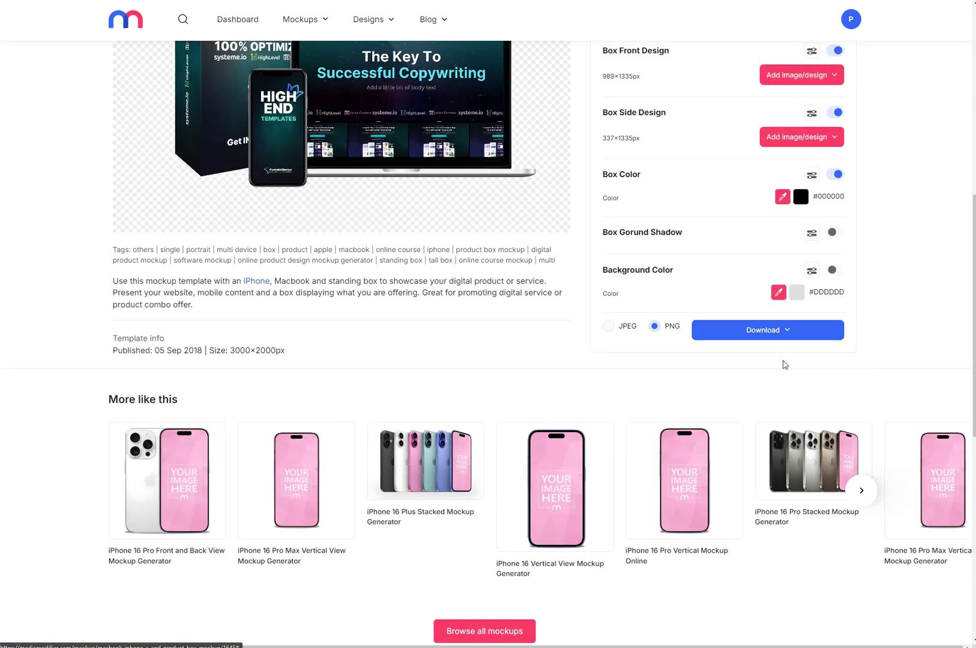
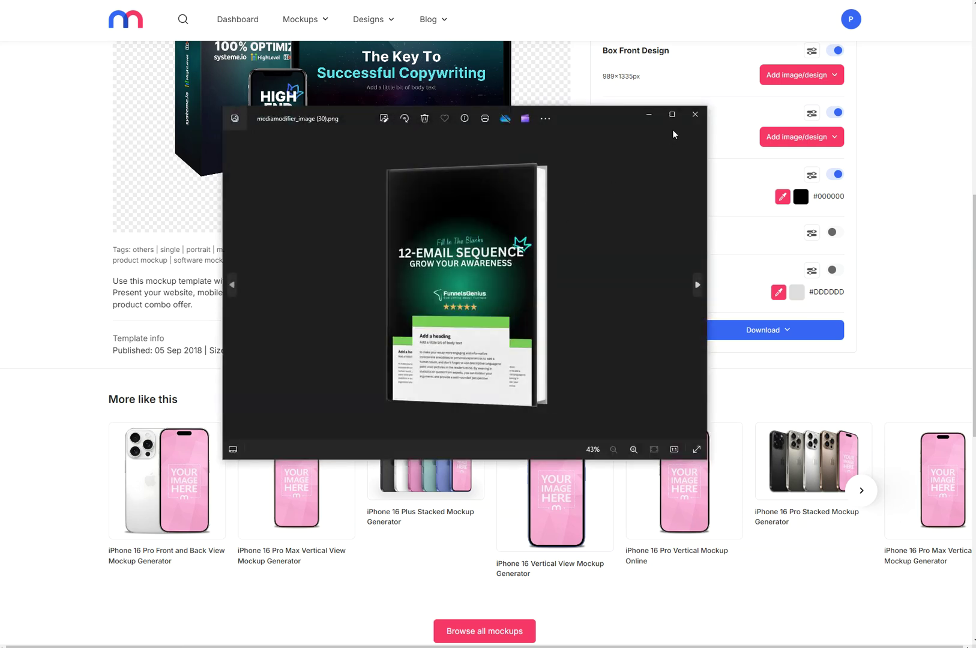
# Close the book image preview, switch to Canva and create a new 1200 × 1000 px design.
pyautogui.click(694, 115)
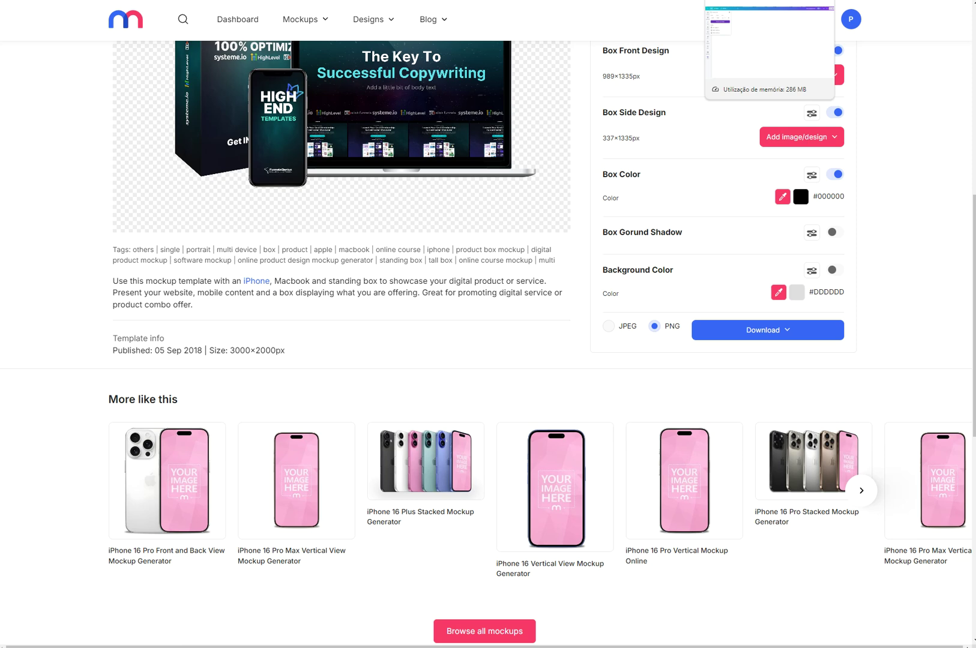
pyautogui.hotkey('alt', 'Tab')
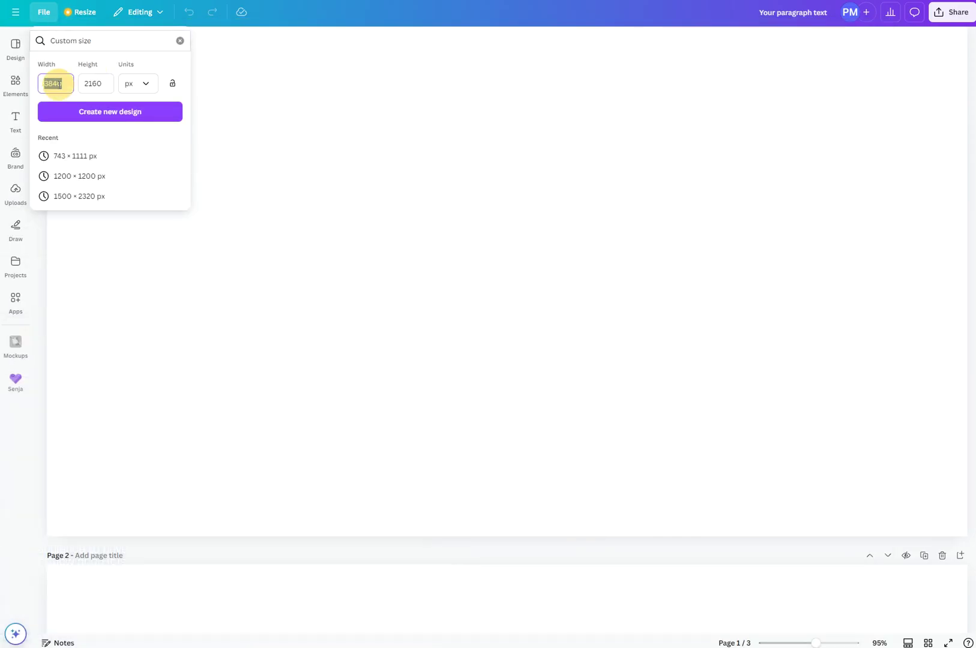
pyautogui.write('1200')
pyautogui.write('1000')
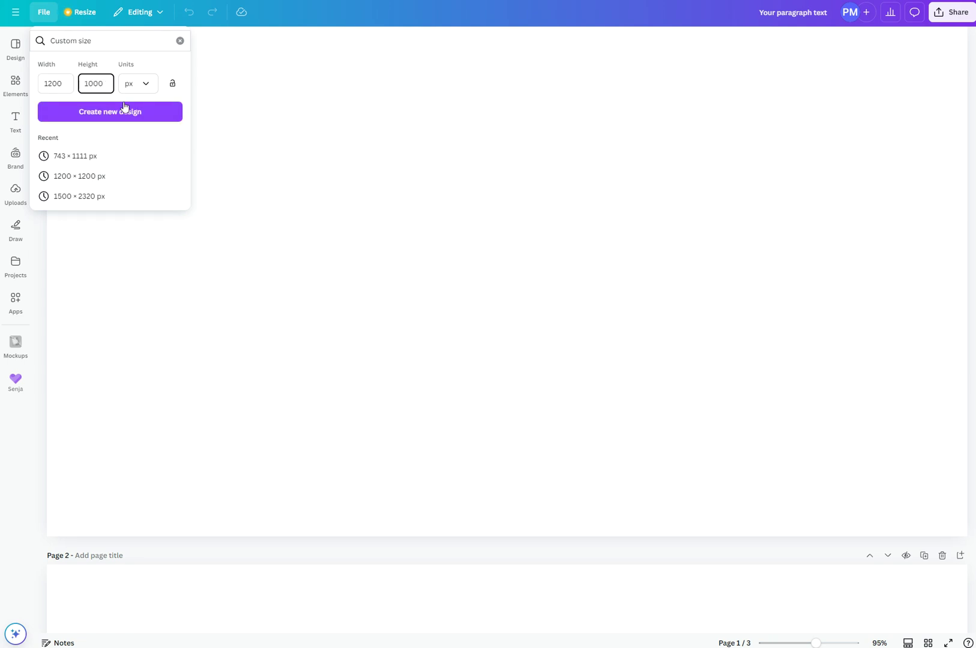
pyautogui.click(117, 107)
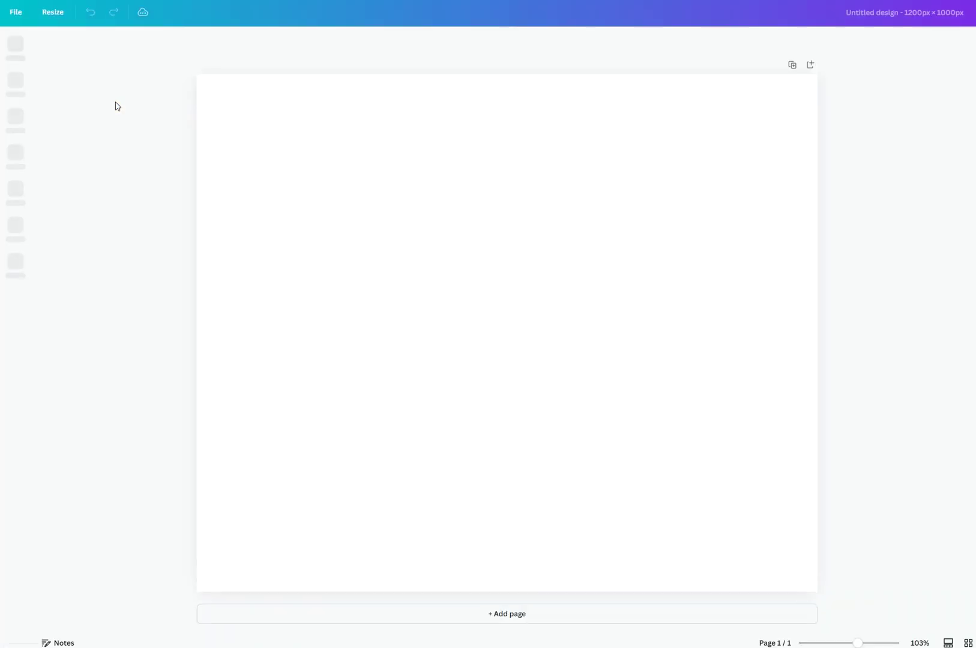
pyautogui.click(315, 57)
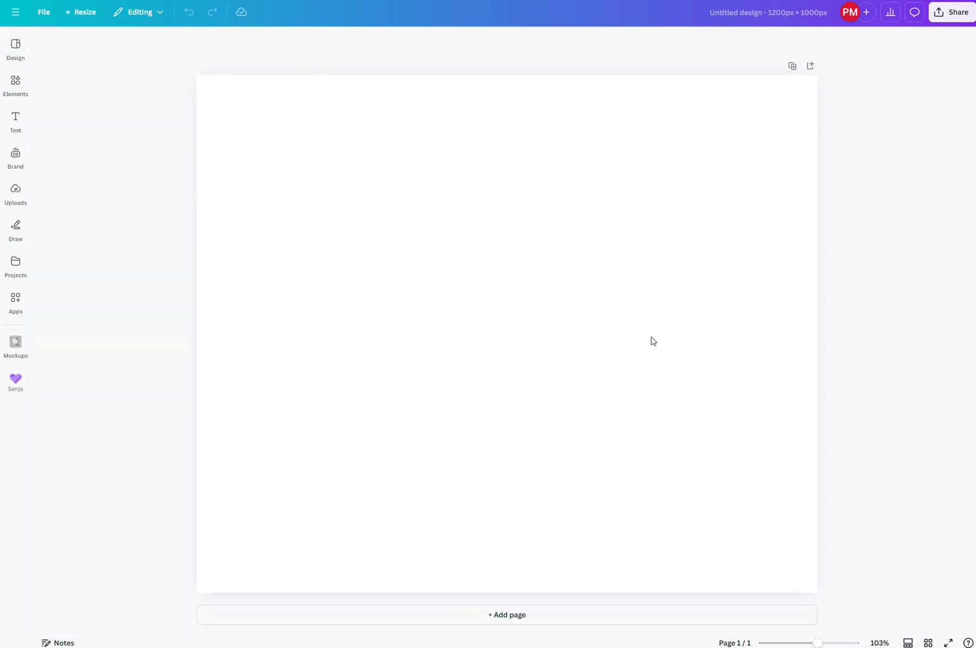
# Paste the box, laptop and phone mockup onto the page and move it to the lower-left area.
pyautogui.click(293, 391)
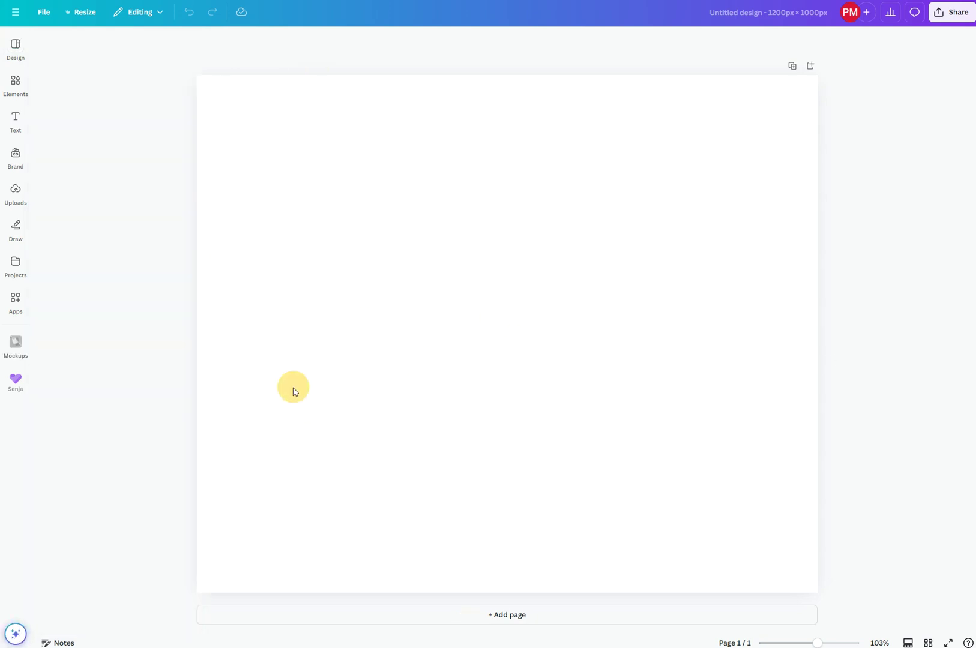
pyautogui.hotkey('ctrl', 'v')
pyautogui.moveTo(485, 348); pyautogui.dragTo(385, 447)
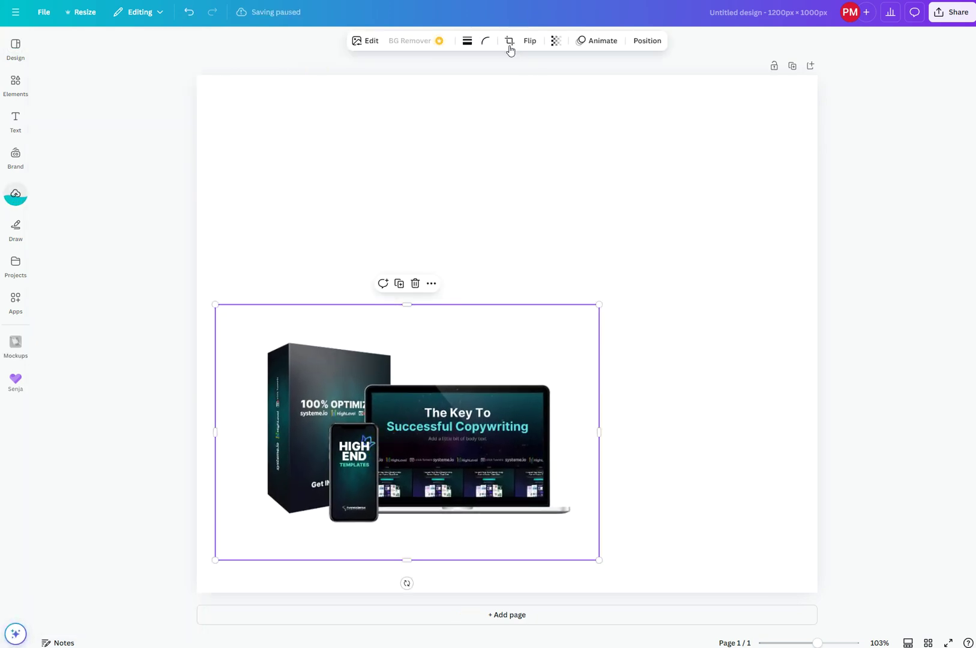
# Crop the empty margins on all sides of the box, laptop and phone mockup.
pyautogui.click(510, 40)
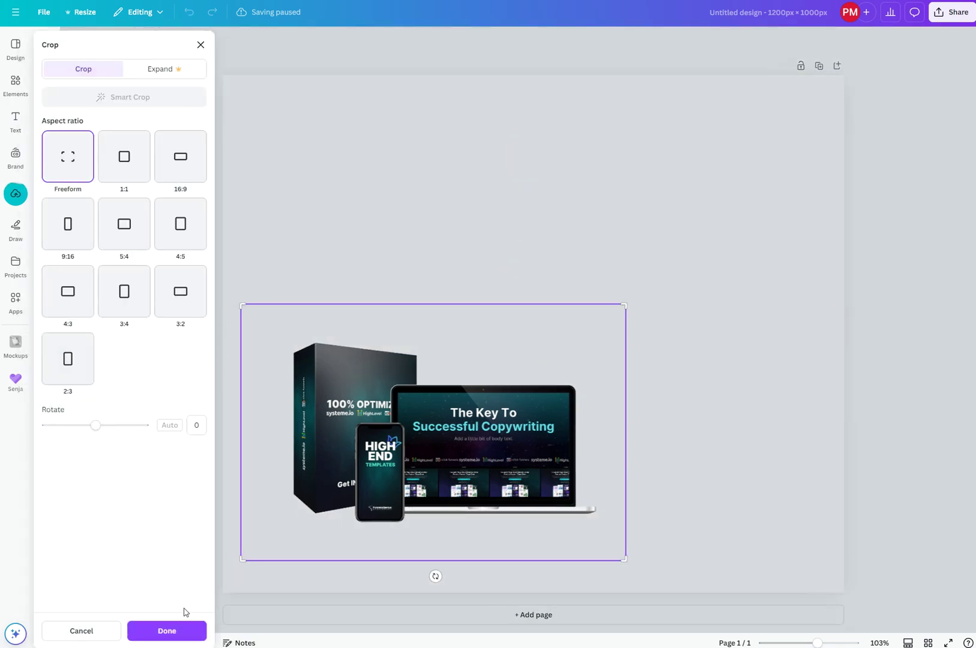
pyautogui.moveTo(625, 306); pyautogui.dragTo(599, 340)
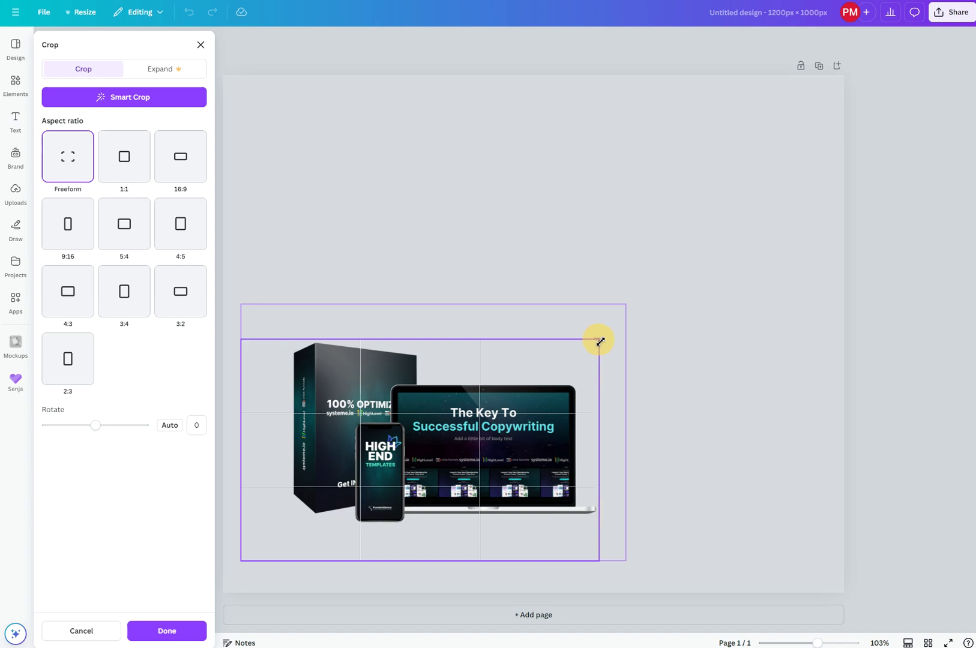
pyautogui.moveTo(245, 342); pyautogui.dragTo(290, 341)
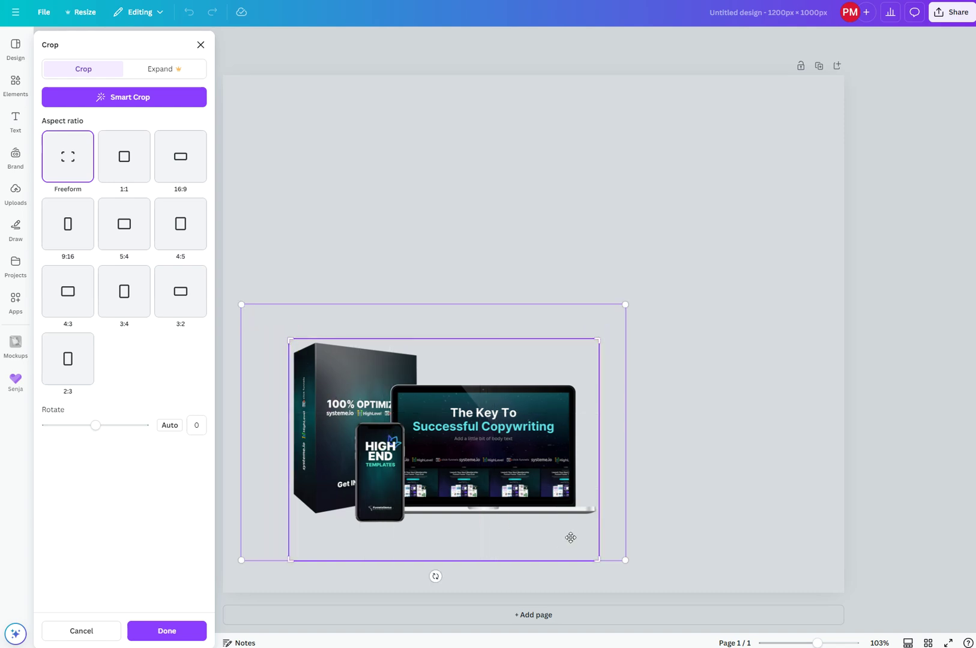
pyautogui.moveTo(598, 562); pyautogui.dragTo(600, 527)
pyautogui.click(167, 630)
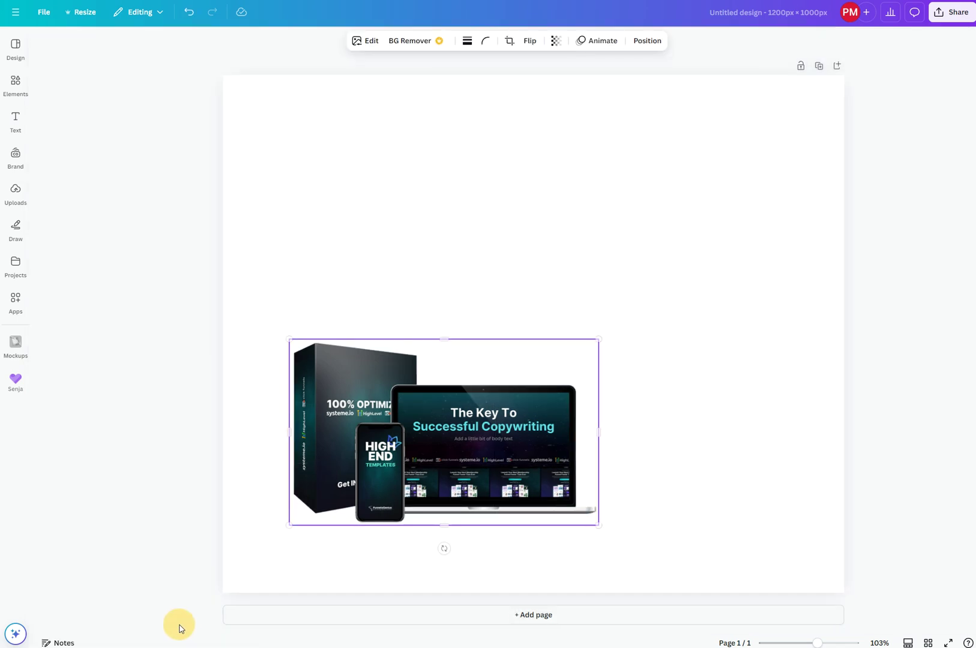
# Move the cropped device mockup into the page's lower-left corner and enlarge it to about 60% of the page width.
pyautogui.click(409, 442)
pyautogui.moveTo(520, 380); pyautogui.dragTo(567, 320)
pyautogui.click(648, 266)
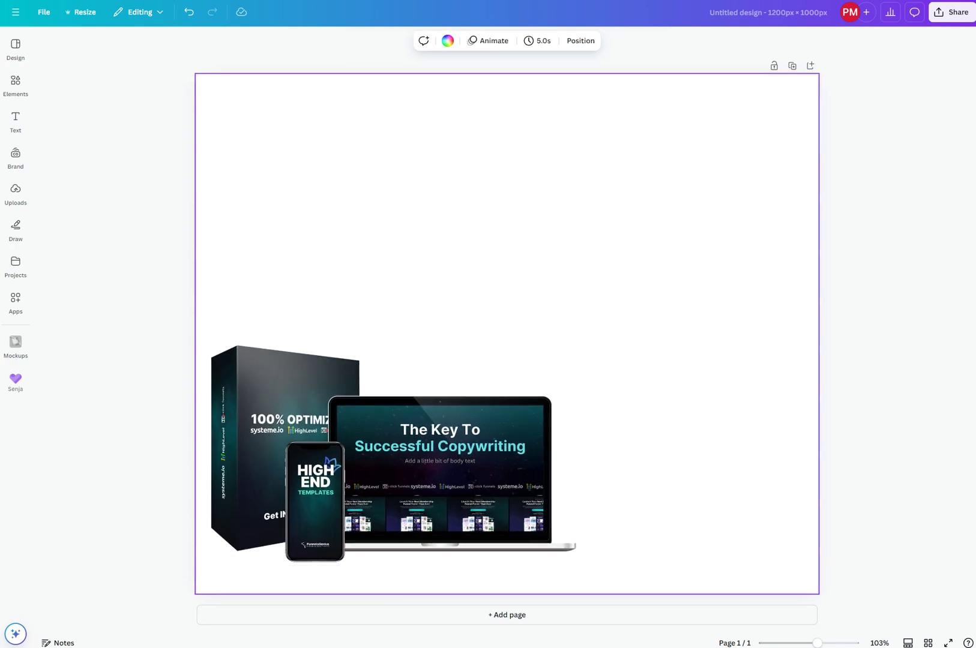
# Add the iMac mockup to the page and crop its empty margins close to the monitor.
pyautogui.moveTo(484, 322); pyautogui.dragTo(483, 320)
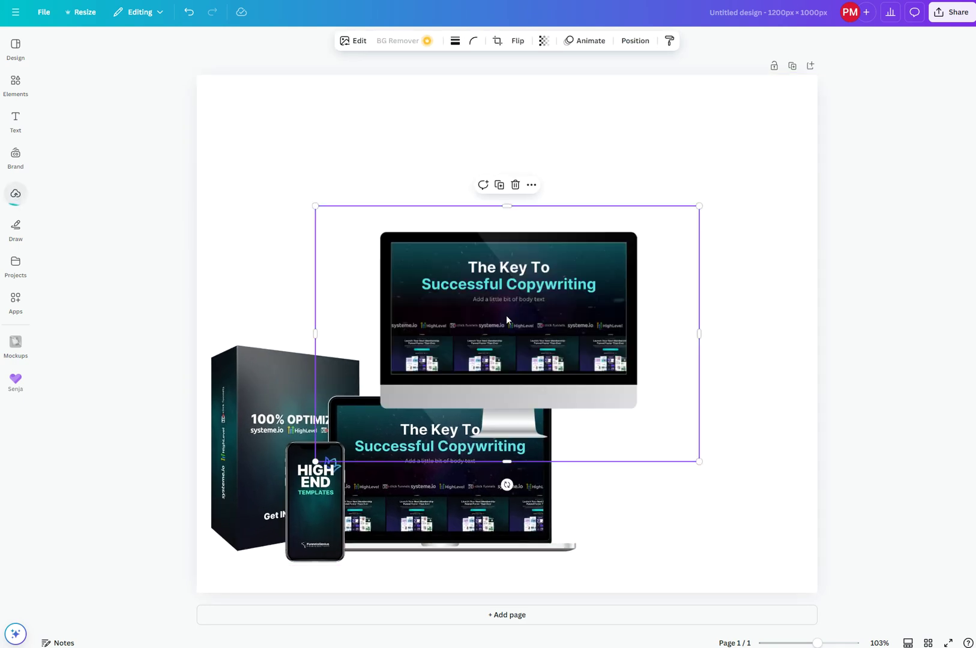
pyautogui.click(495, 40)
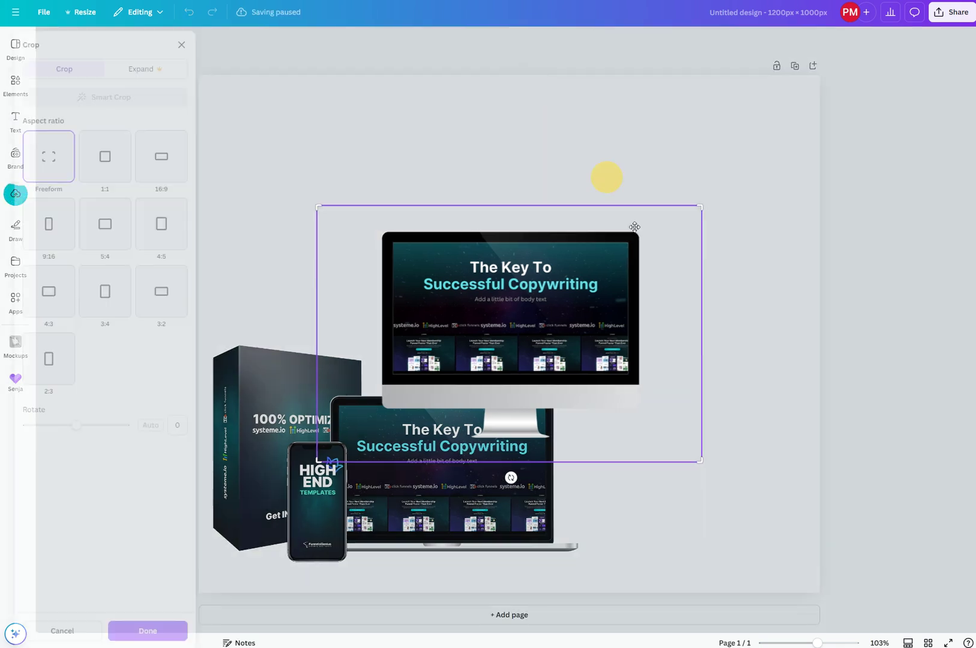
pyautogui.moveTo(354, 208); pyautogui.dragTo(404, 233)
pyautogui.moveTo(723, 463); pyautogui.dragTo(671, 445)
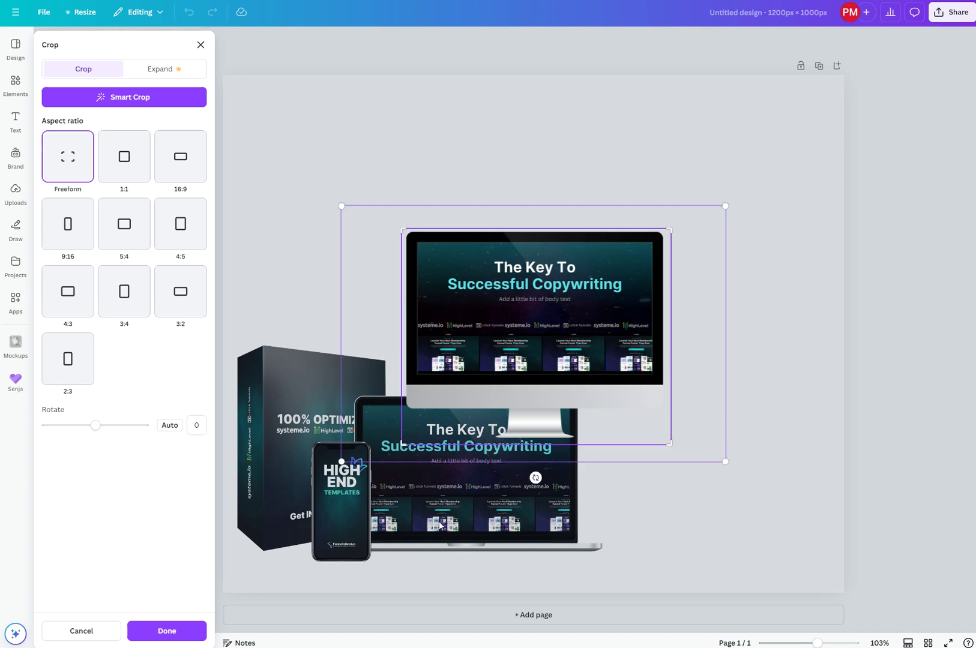
pyautogui.click(156, 639)
# Enlarge the iMac to span most of the page, send it to back and lower it slightly behind the other devices.
pyautogui.moveTo(645, 229); pyautogui.dragTo(734, 155)
pyautogui.rightClick(523, 224)
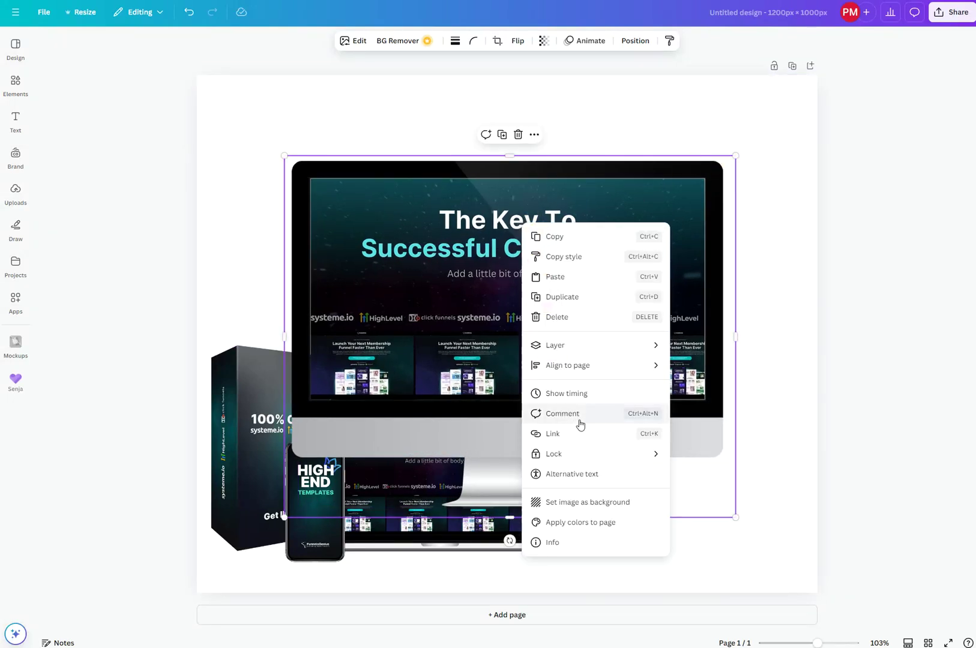
pyautogui.moveTo(582, 348)
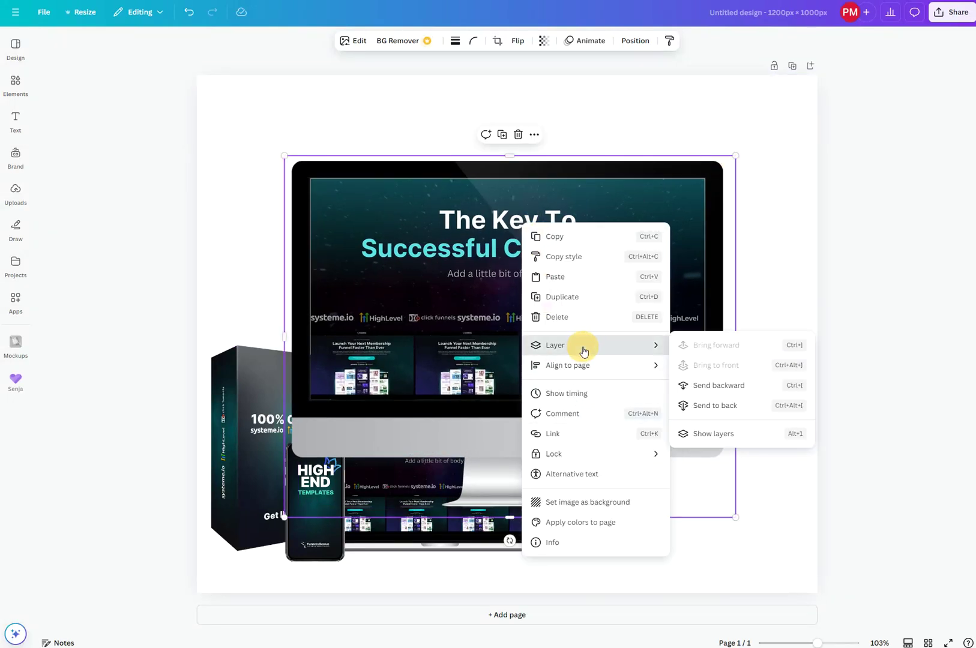
pyautogui.click(715, 406)
pyautogui.moveTo(572, 264); pyautogui.dragTo(575, 287)
pyautogui.click(837, 347)
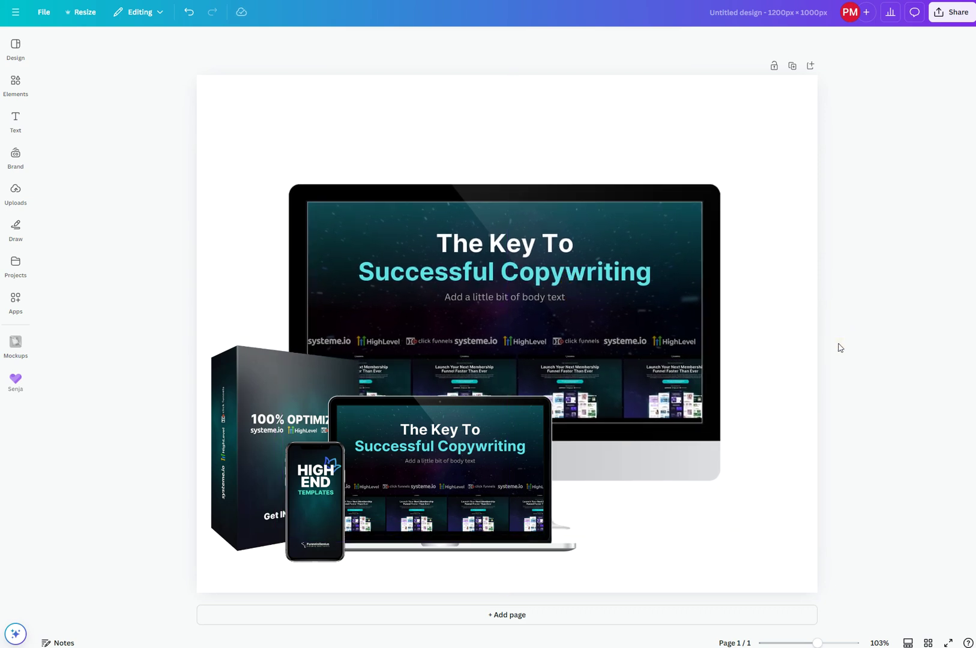
# Paste the 12-Email Sequence book mockup over the iMac and crop its empty margins.
pyautogui.click(767, 469)
pyautogui.hotkey('ctrl', 'v')
pyautogui.moveTo(469, 324); pyautogui.dragTo(578, 365)
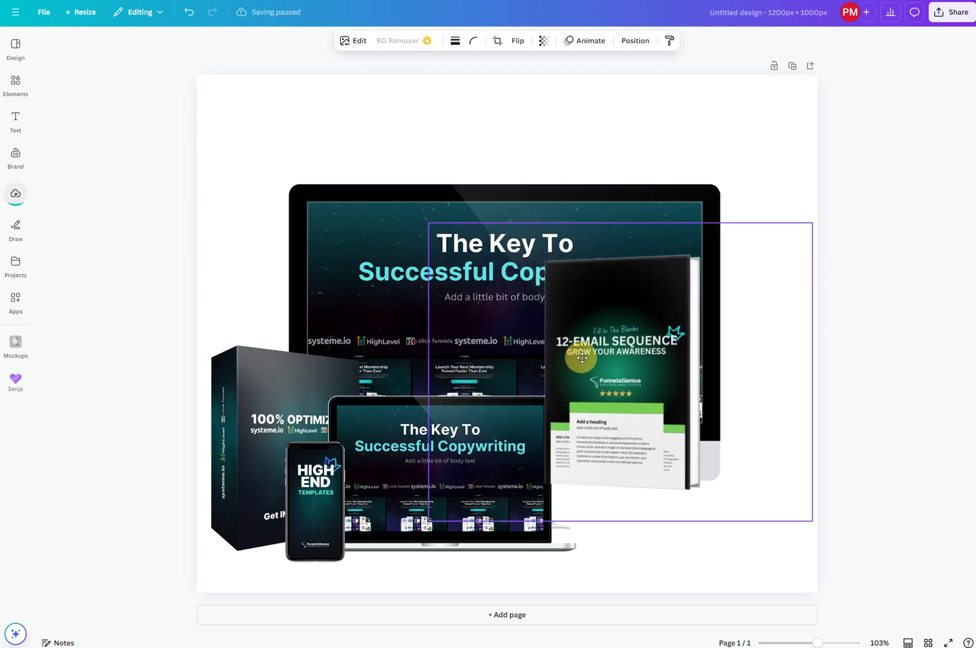
pyautogui.click(495, 41)
pyautogui.moveTo(451, 227); pyautogui.dragTo(562, 255)
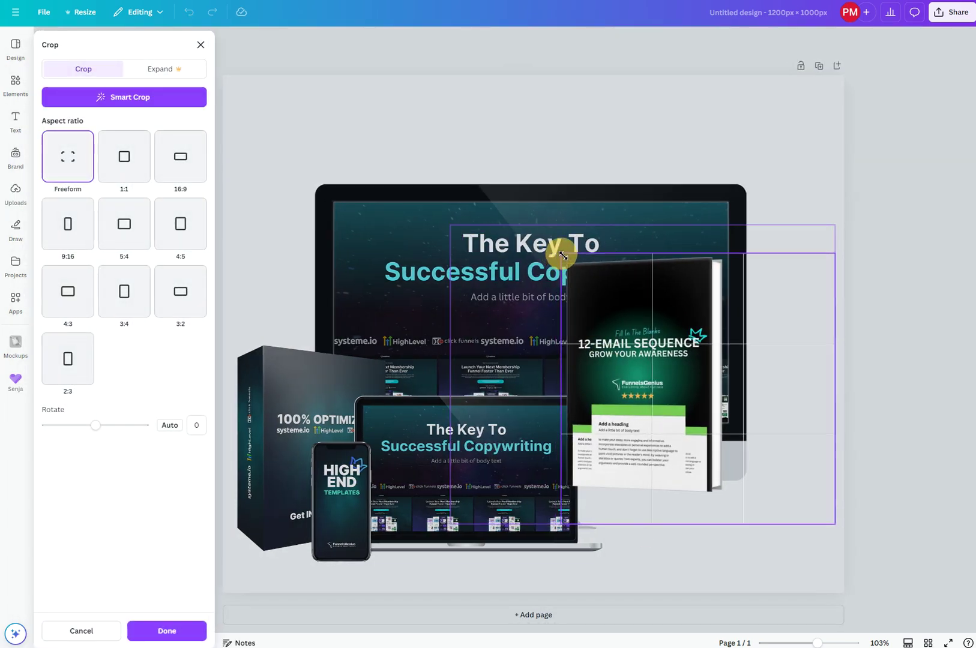
pyautogui.moveTo(839, 528); pyautogui.dragTo(731, 496)
pyautogui.click(168, 631)
# Shrink the book, place it beside the laptop and duplicate it to make a row of three small books.
pyautogui.moveTo(689, 257); pyautogui.dragTo(732, 474)
pyautogui.click(606, 474)
pyautogui.hotkey('ctrl', 'd')
pyautogui.moveTo(618, 468); pyautogui.dragTo(732, 370)
pyautogui.hotkey('ctrl', 'z')
pyautogui.hotkey('ctrl', 'z')
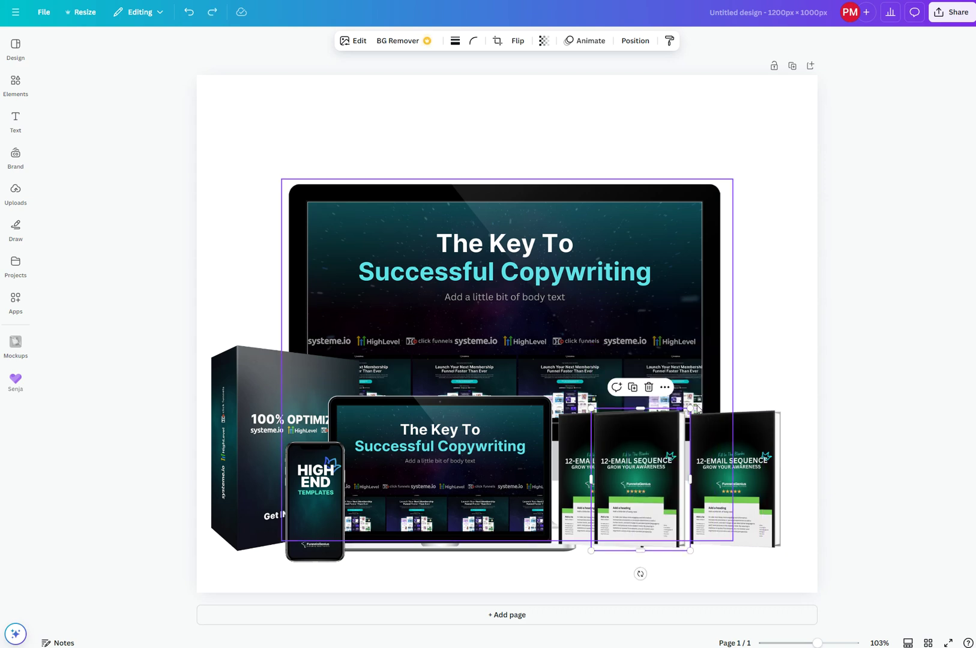
# Enlarge the middle book and bring the small book next to the laptop to front.
pyautogui.moveTo(698, 408); pyautogui.dragTo(768, 340)
pyautogui.rightClick(574, 474)
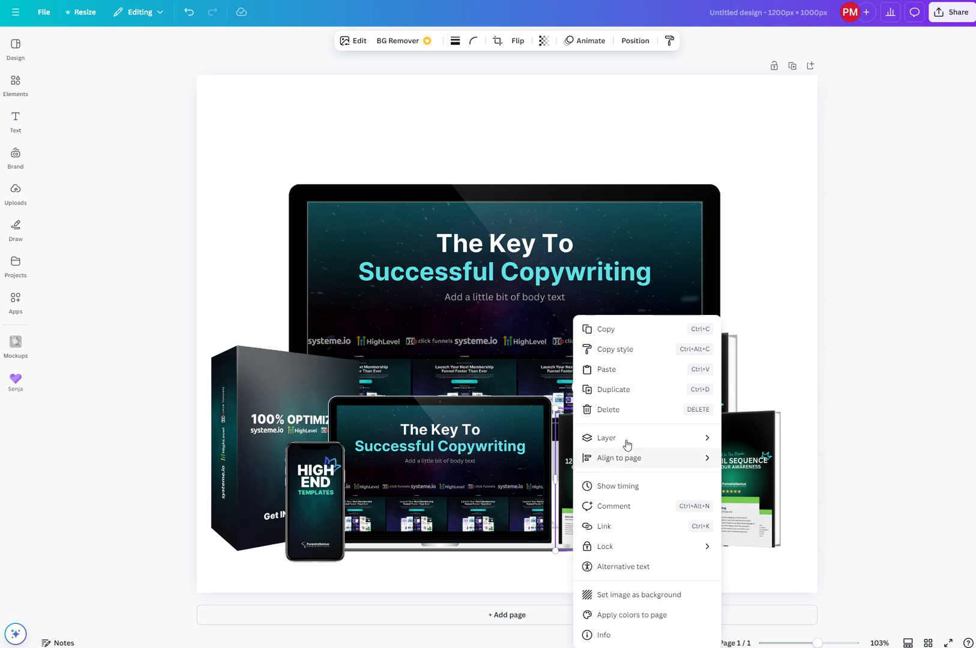
pyautogui.moveTo(630, 439)
pyautogui.click(784, 460)
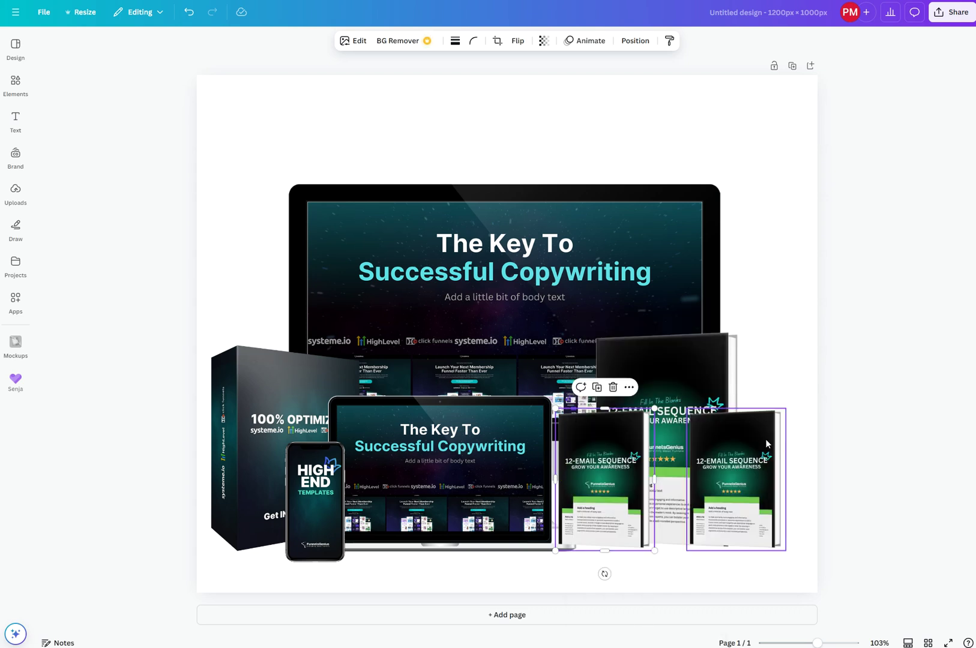
# Arrange the two small books in front of the large one, with all three resting near the base of the devices.
pyautogui.moveTo(758, 447); pyautogui.dragTo(739, 455)
pyautogui.moveTo(575, 476); pyautogui.dragTo(568, 490)
pyautogui.click(699, 502)
pyautogui.moveTo(677, 386); pyautogui.dragTo(726, 391)
pyautogui.moveTo(725, 478); pyautogui.dragTo(738, 482)
pyautogui.moveTo(675, 391); pyautogui.dragTo(662, 388)
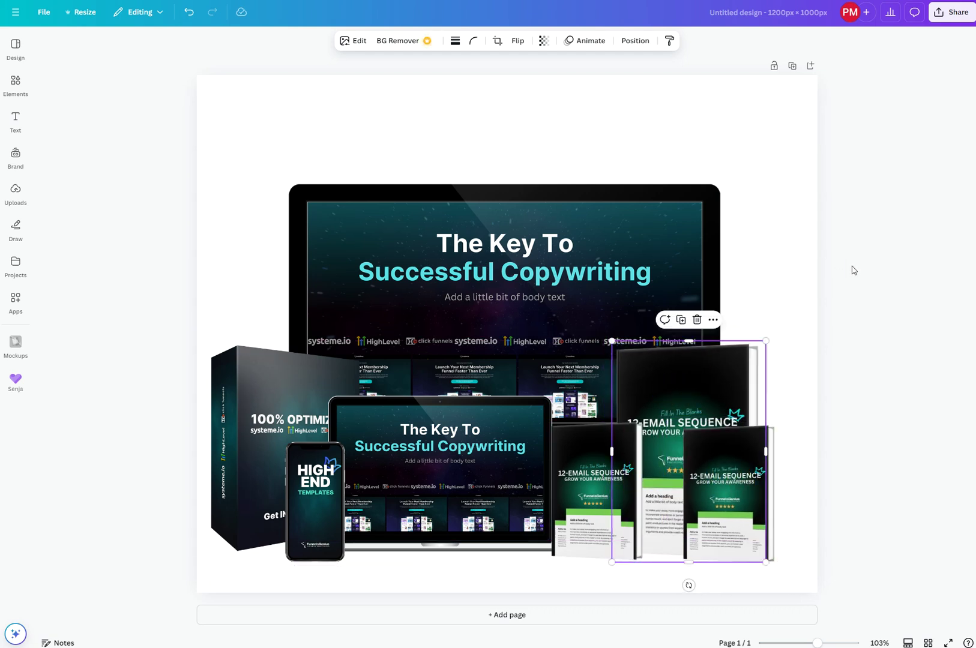
pyautogui.click(861, 327)
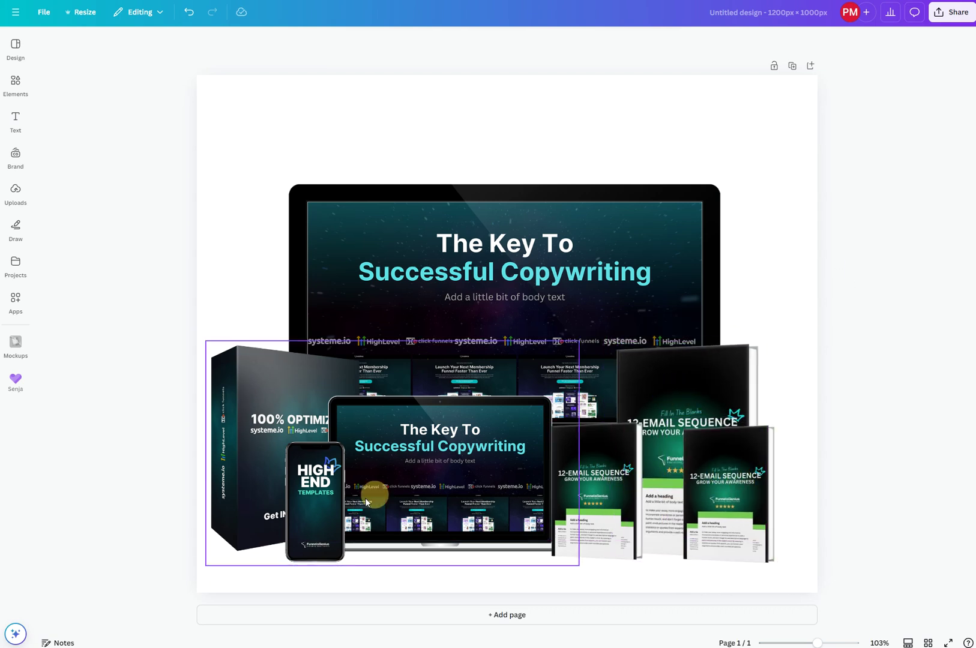
# Scale down the large book and both small books, and set the small ones on the devices' baseline.
pyautogui.moveTo(755, 355); pyautogui.dragTo(736, 384)
pyautogui.click(550, 423)
pyautogui.moveTo(548, 421); pyautogui.dragTo(565, 446)
pyautogui.moveTo(615, 501); pyautogui.dragTo(606, 492)
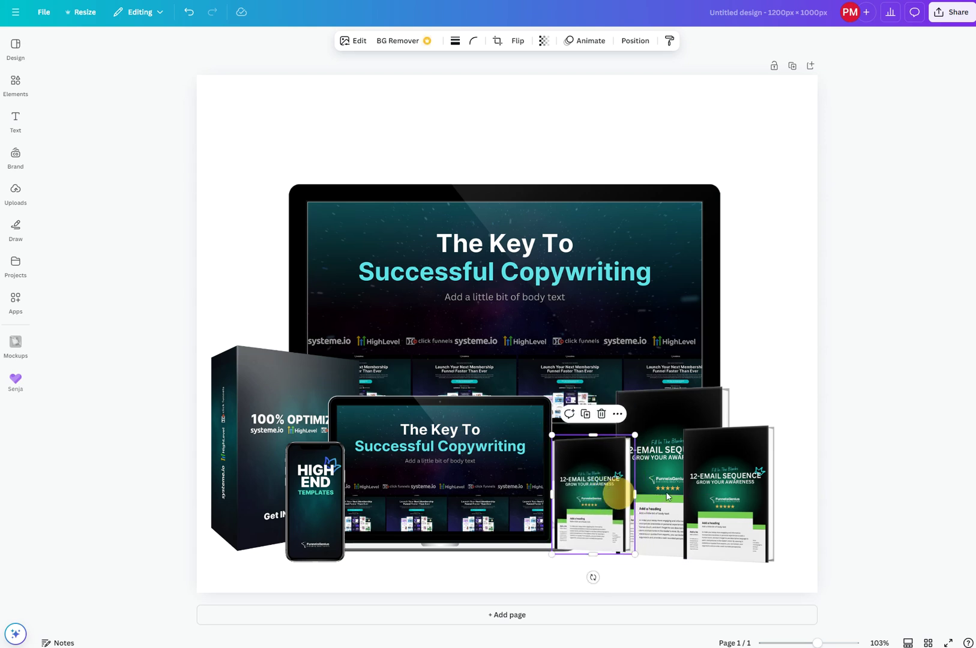
pyautogui.click(751, 463)
pyautogui.moveTo(774, 440); pyautogui.dragTo(717, 491)
pyautogui.moveTo(607, 498); pyautogui.dragTo(617, 510)
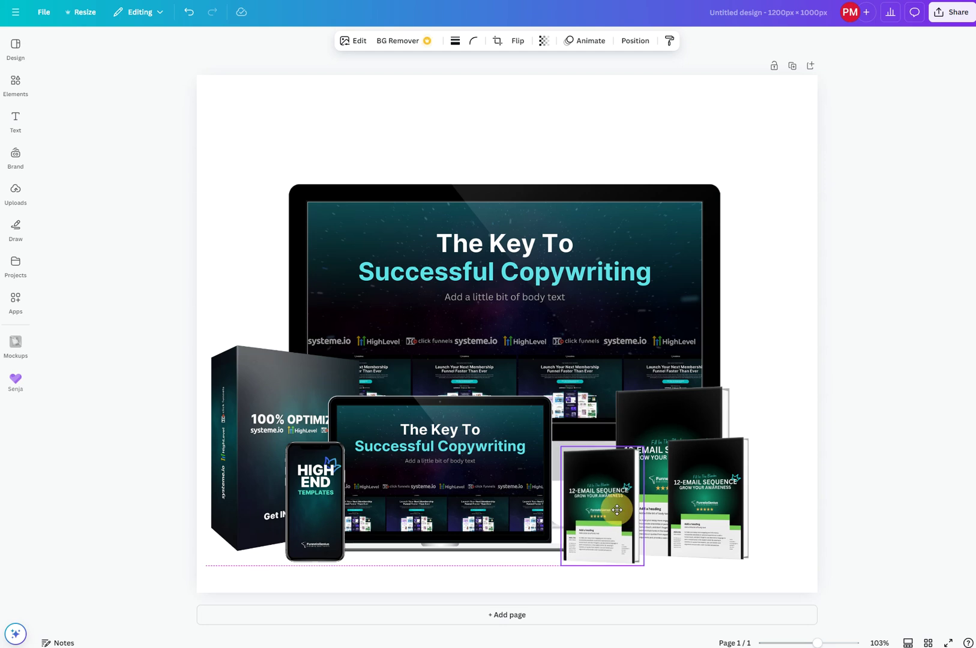
# Tighten the three books into a compact cluster beside the laptop and nudge the device mockup down slightly.
pyautogui.moveTo(674, 409); pyautogui.dragTo(656, 408)
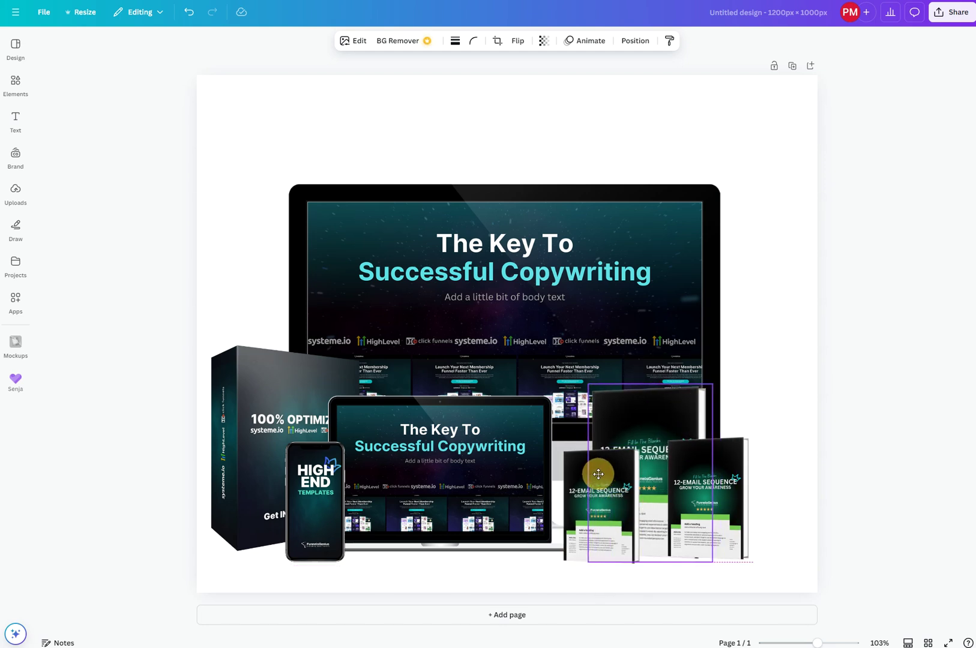
pyautogui.moveTo(574, 514); pyautogui.dragTo(561, 514)
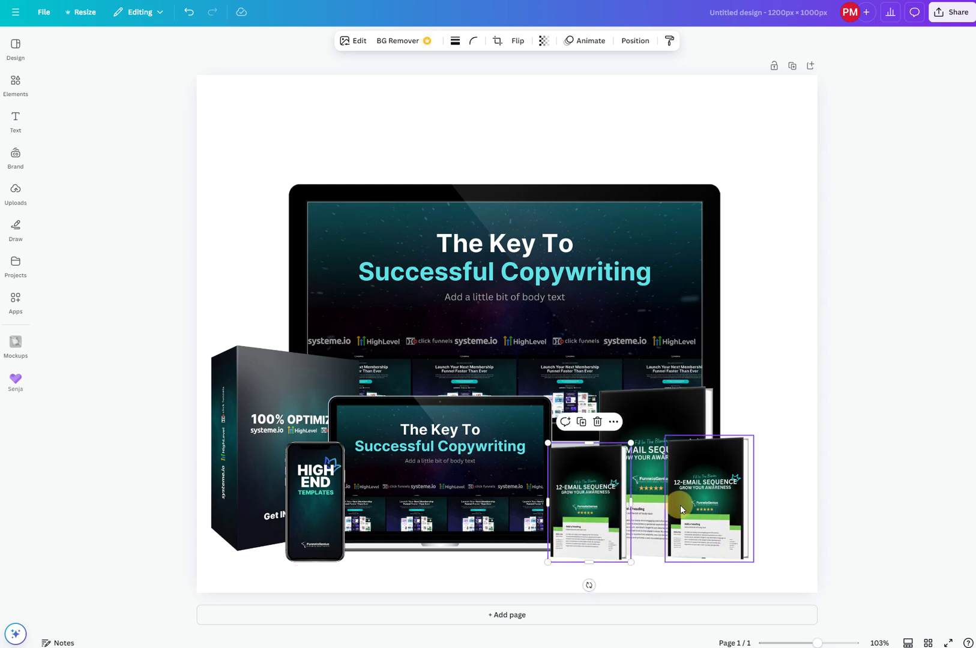
pyautogui.moveTo(680, 505); pyautogui.dragTo(672, 514)
pyautogui.moveTo(666, 420)
pyautogui.mouseDown()
pyautogui.moveTo(674, 403)
pyautogui.moveTo(666, 417)
pyautogui.mouseUp()
pyautogui.moveTo(582, 503); pyautogui.dragTo(577, 507)
pyautogui.moveTo(721, 526); pyautogui.dragTo(715, 526)
pyautogui.moveTo(440, 503); pyautogui.dragTo(437, 506)
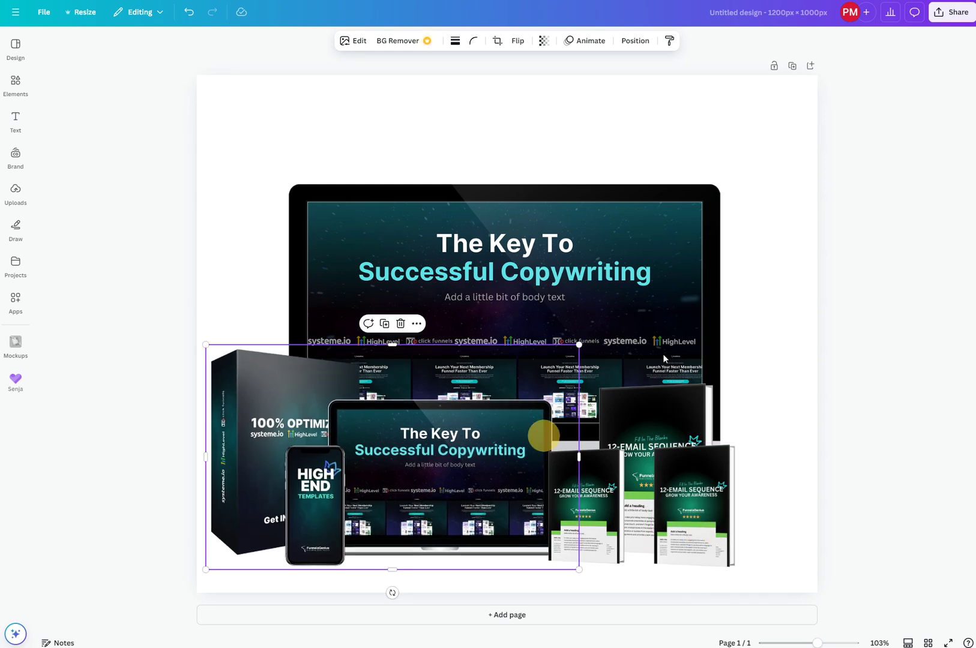
# Select all three books together and shift them slightly to the right, away from the laptop.
pyautogui.click(706, 491)
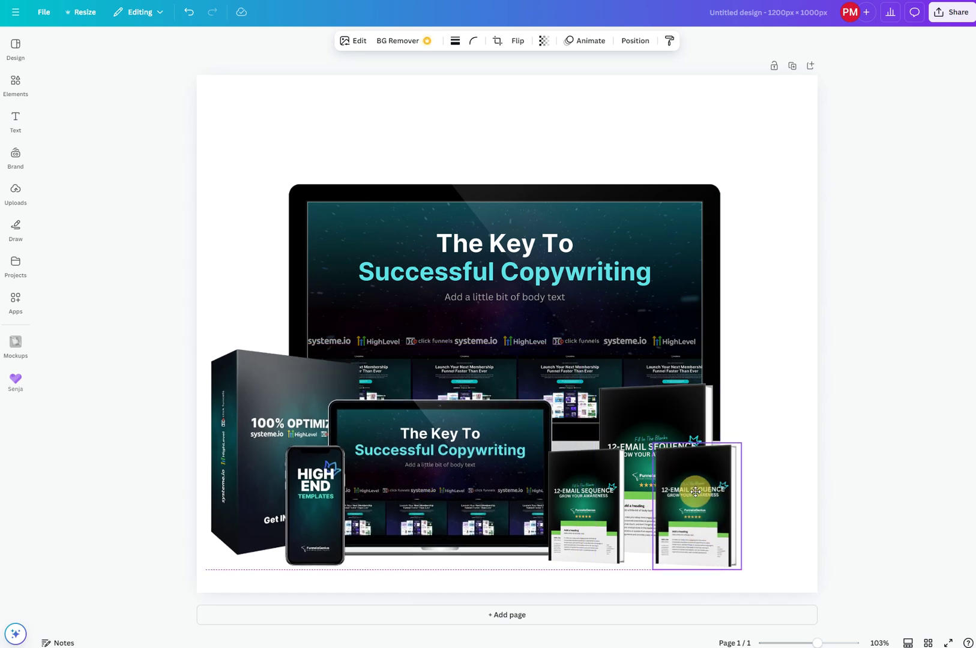
pyautogui.keyDown('shift'); pyautogui.click(581, 480); pyautogui.keyUp('shift')
pyautogui.keyDown('shift'); pyautogui.click(634, 419); pyautogui.keyUp('shift')
pyautogui.moveTo(634, 419); pyautogui.dragTo(647, 424)
pyautogui.click(543, 522)
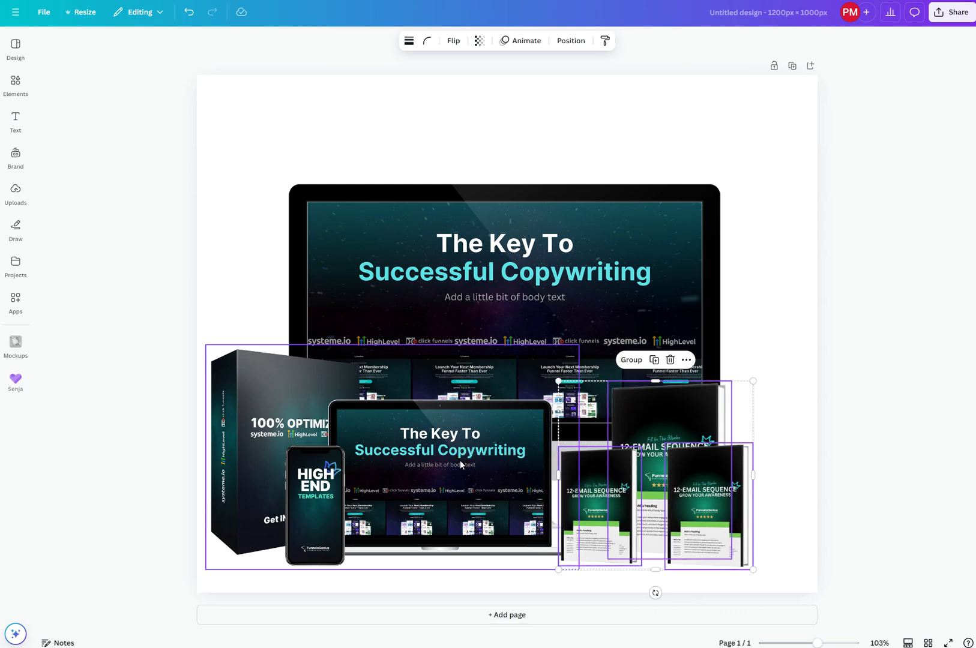
# Scale up the box, laptop and phone mockup slightly so it meets the books, and clear the selection.
pyautogui.moveTo(578, 568)
pyautogui.mouseDown()
pyautogui.moveTo(607, 587)
pyautogui.moveTo(585, 584)
pyautogui.mouseUp()
pyautogui.hotkey('ctrl', 'z')
pyautogui.click(760, 454)
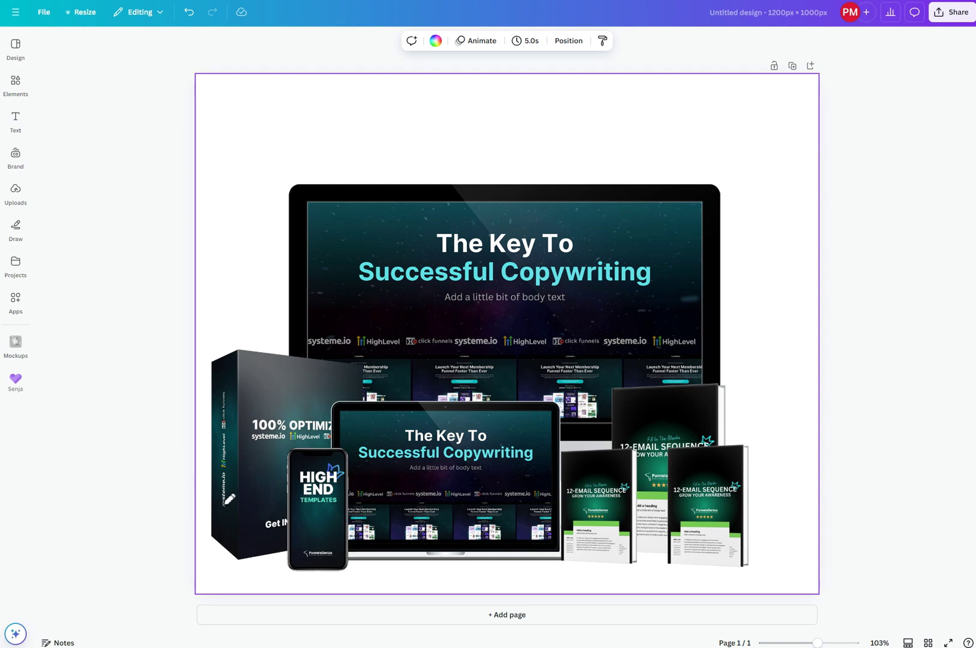
pyautogui.moveTo(121, 501)
pyautogui.mouseDown()
pyautogui.moveTo(126, 482)
pyautogui.moveTo(868, 446)
pyautogui.mouseUp()
pyautogui.moveTo(91, 546); pyautogui.dragTo(947, 552)
pyautogui.moveTo(72, 595); pyautogui.dragTo(865, 585)
# Try raising and lowering the right small book off the baseline and shrinking the left small book.
pyautogui.moveTo(729, 518); pyautogui.dragTo(725, 484)
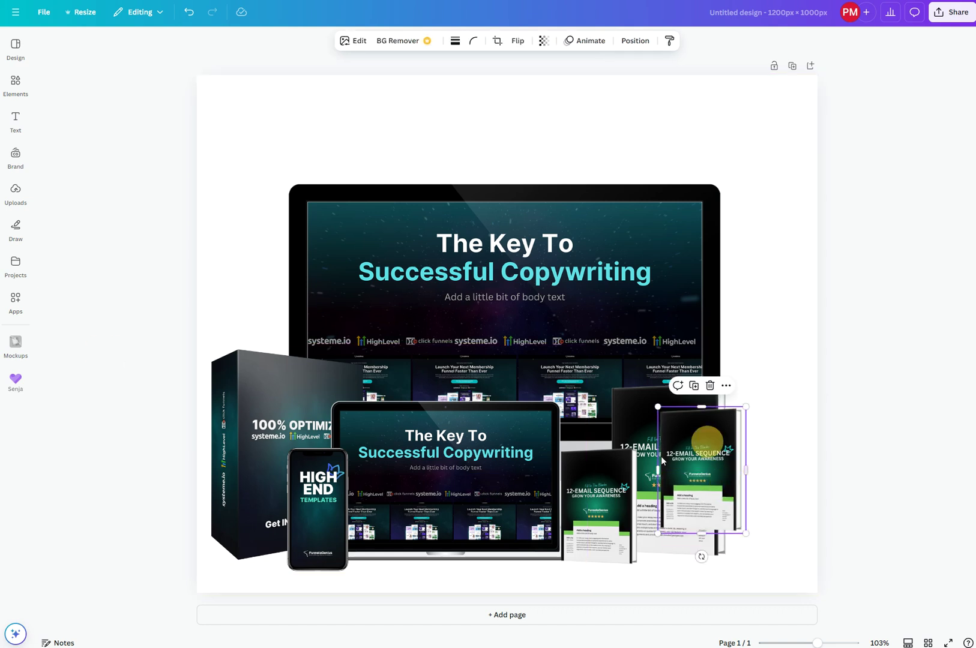
pyautogui.click(869, 461)
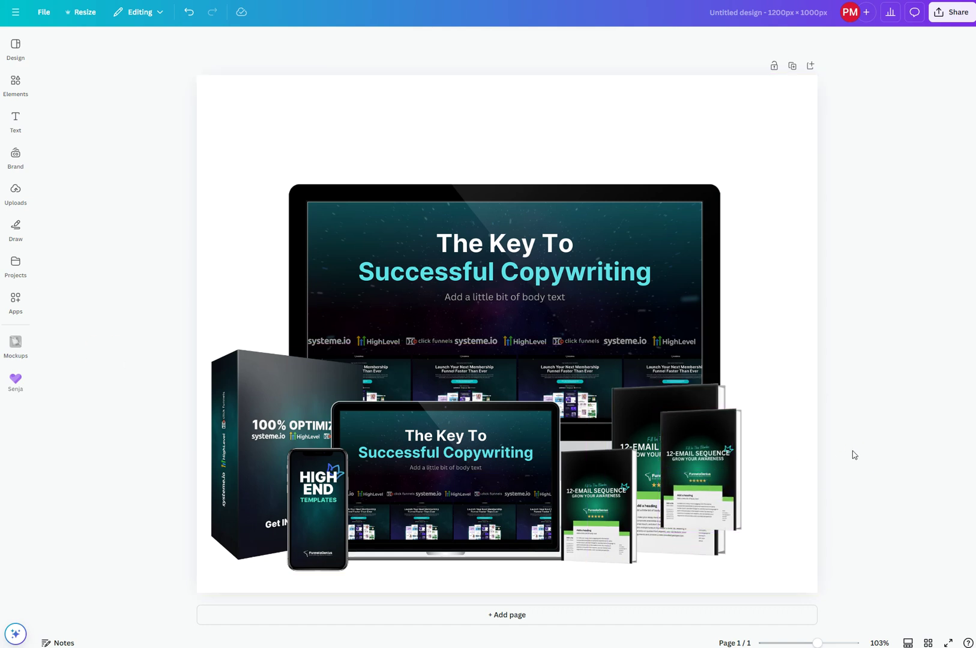
pyautogui.moveTo(716, 472); pyautogui.dragTo(714, 520)
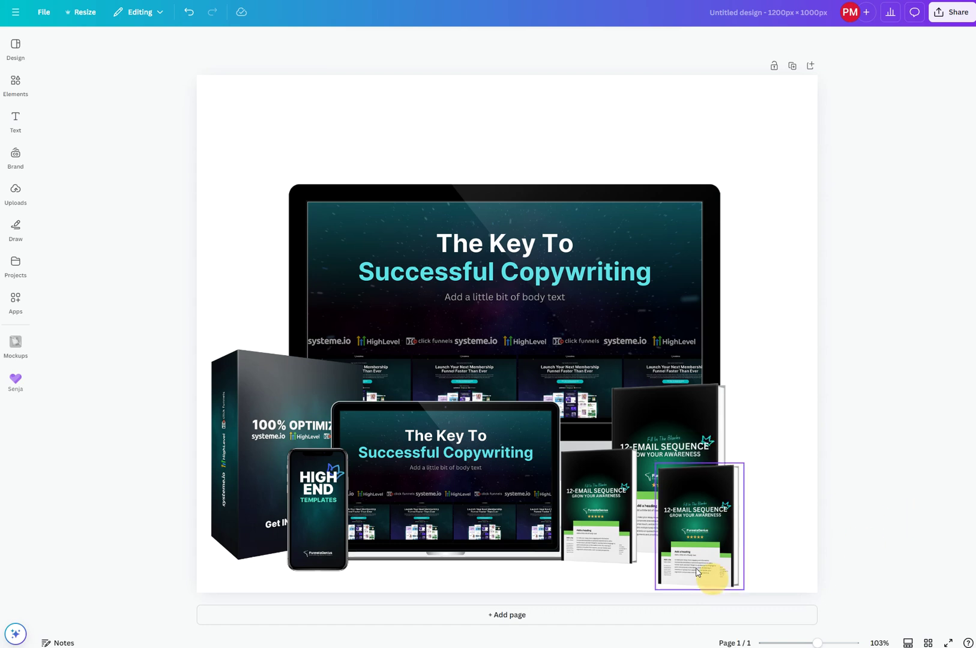
pyautogui.click(596, 509)
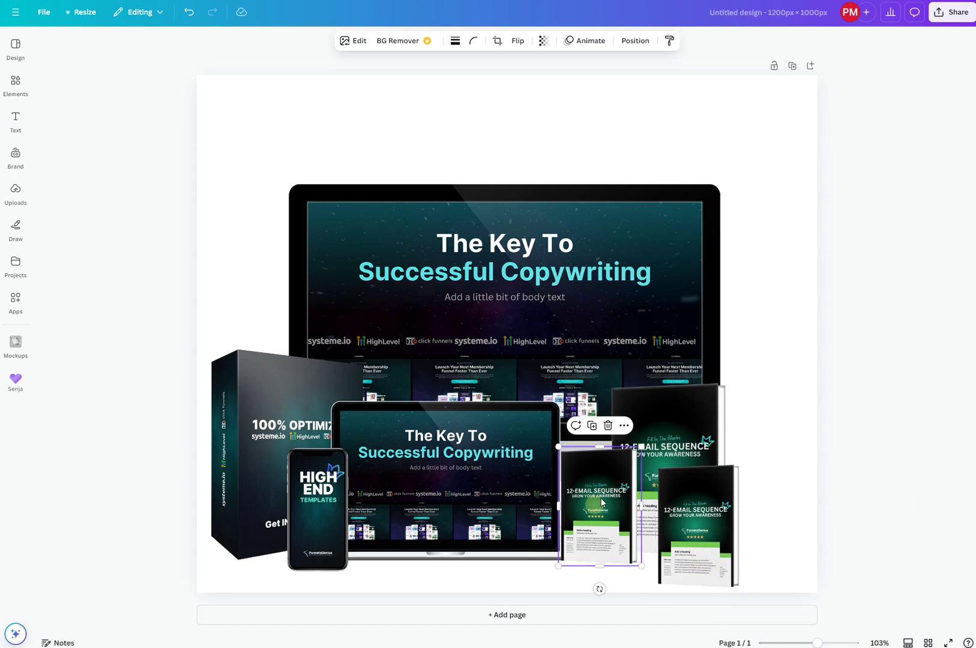
pyautogui.moveTo(642, 447); pyautogui.dragTo(632, 460)
pyautogui.click(671, 491)
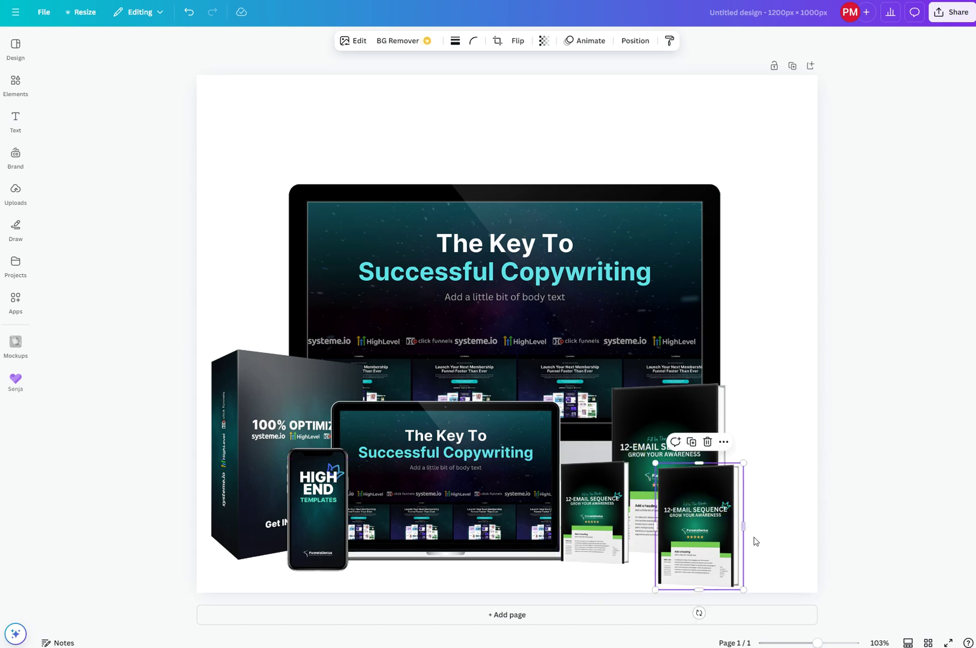
pyautogui.click(737, 522)
pyautogui.hotkey('ctrl', 'z')
# Set the right small book on the shared baseline and enlarge both small books slightly to matching sizes.
pyautogui.moveTo(705, 537)
pyautogui.mouseDown()
pyautogui.moveTo(704, 506)
pyautogui.moveTo(705, 526)
pyautogui.mouseUp()
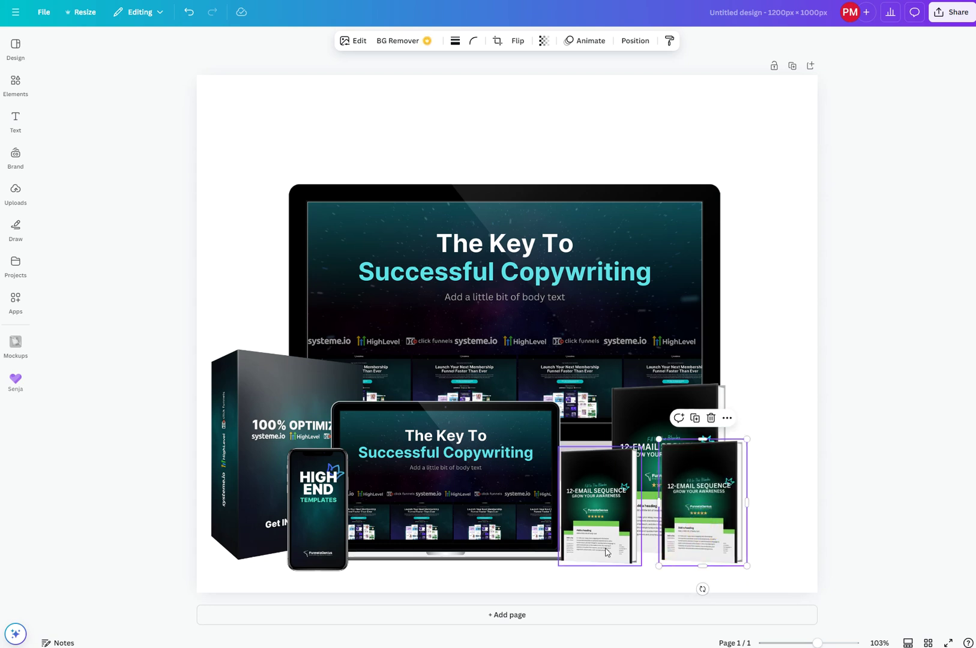
pyautogui.click(606, 552)
pyautogui.moveTo(641, 565); pyautogui.dragTo(610, 525)
pyautogui.click(713, 528)
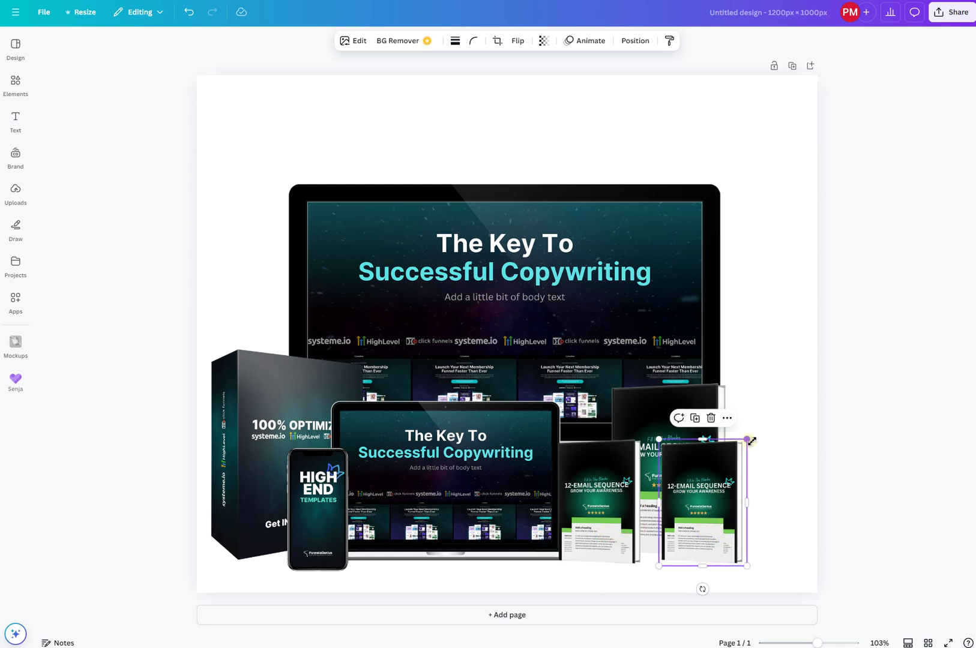
pyautogui.moveTo(751, 441); pyautogui.dragTo(754, 439)
pyautogui.moveTo(706, 496); pyautogui.dragTo(706, 497)
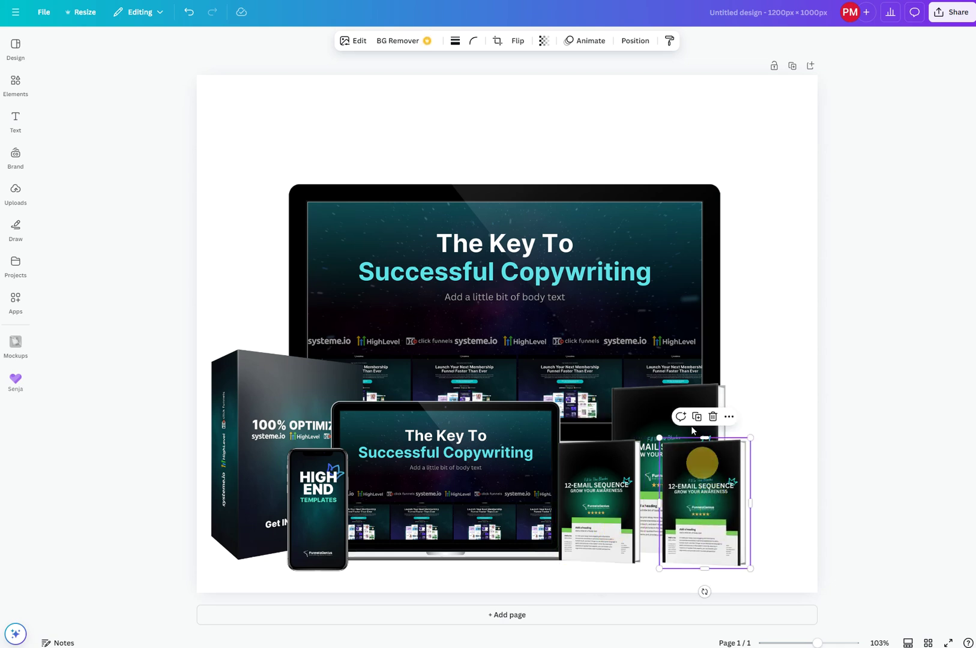
# Enlarge the large book slightly and raise it so it stands higher behind the two small books.
pyautogui.click(660, 450)
pyautogui.moveTo(611, 558); pyautogui.dragTo(601, 570)
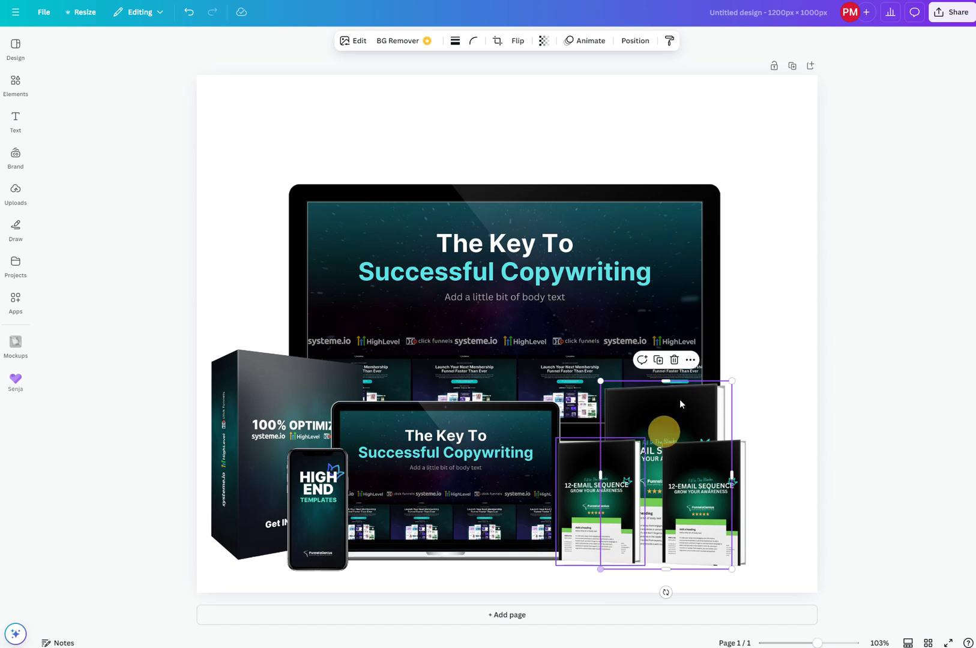
pyautogui.moveTo(677, 403); pyautogui.dragTo(679, 403)
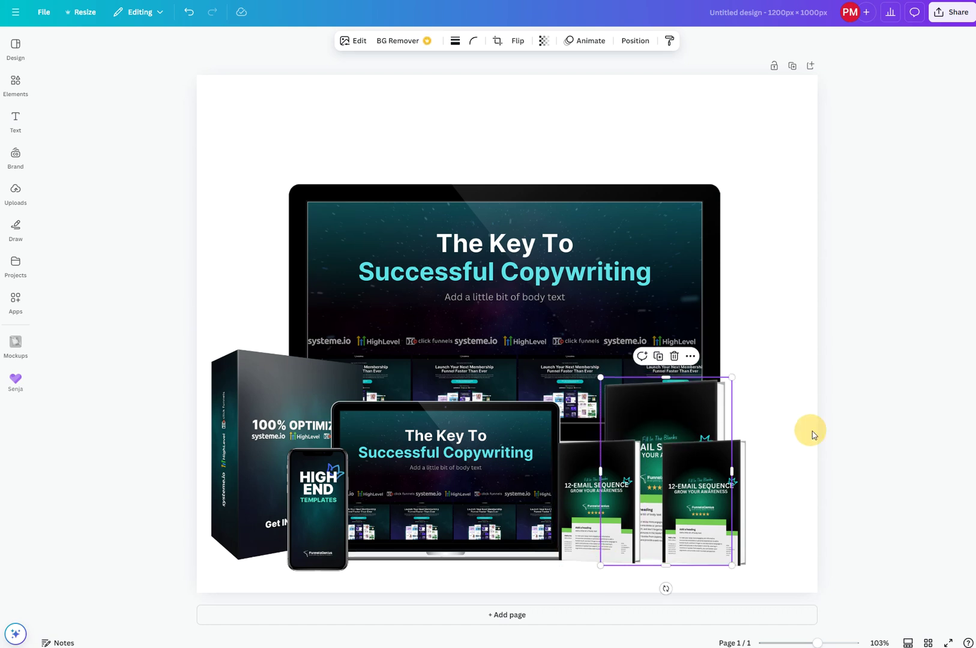
pyautogui.moveTo(638, 480); pyautogui.dragTo(638, 468)
pyautogui.click(826, 443)
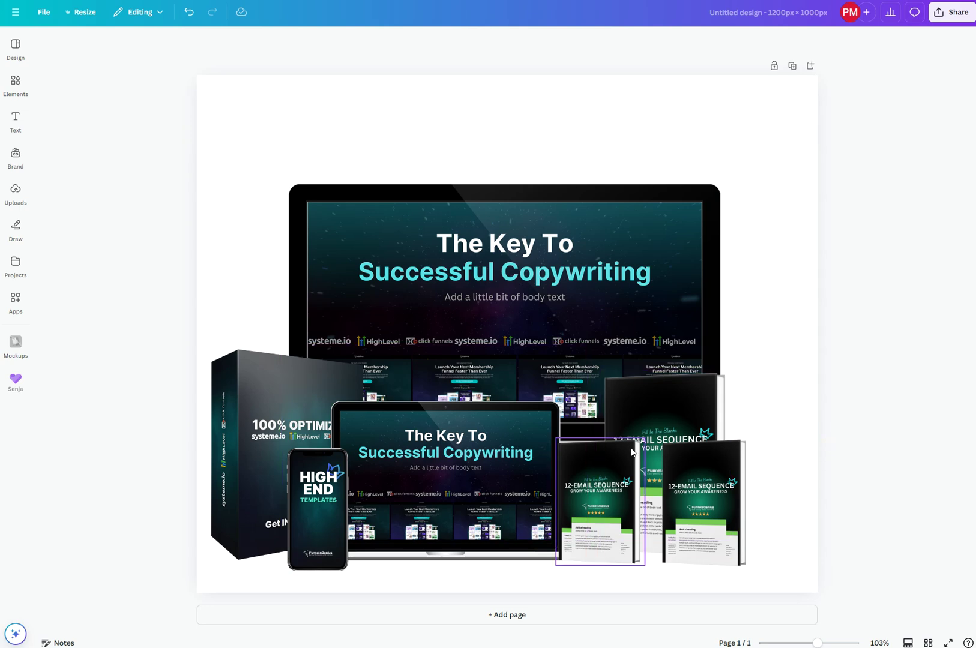
# Select all the mockups together and scale them up to fill nearly the full page width.
pyautogui.click(807, 421)
pyautogui.moveTo(861, 588); pyautogui.dragTo(225, 179)
pyautogui.moveTo(727, 171); pyautogui.dragTo(806, 123)
pyautogui.click(872, 118)
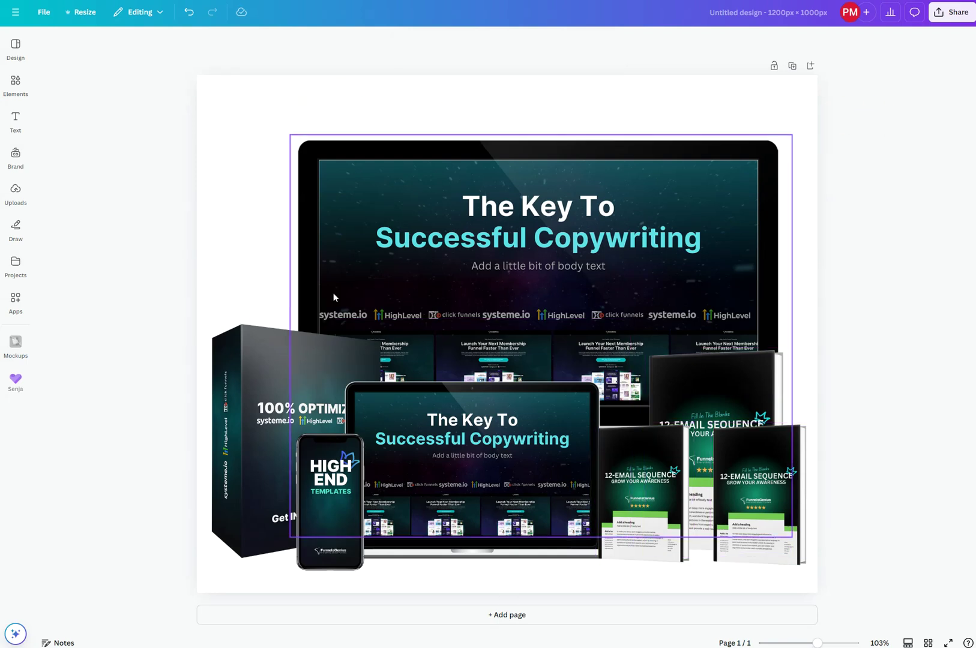
pyautogui.click(399, 116)
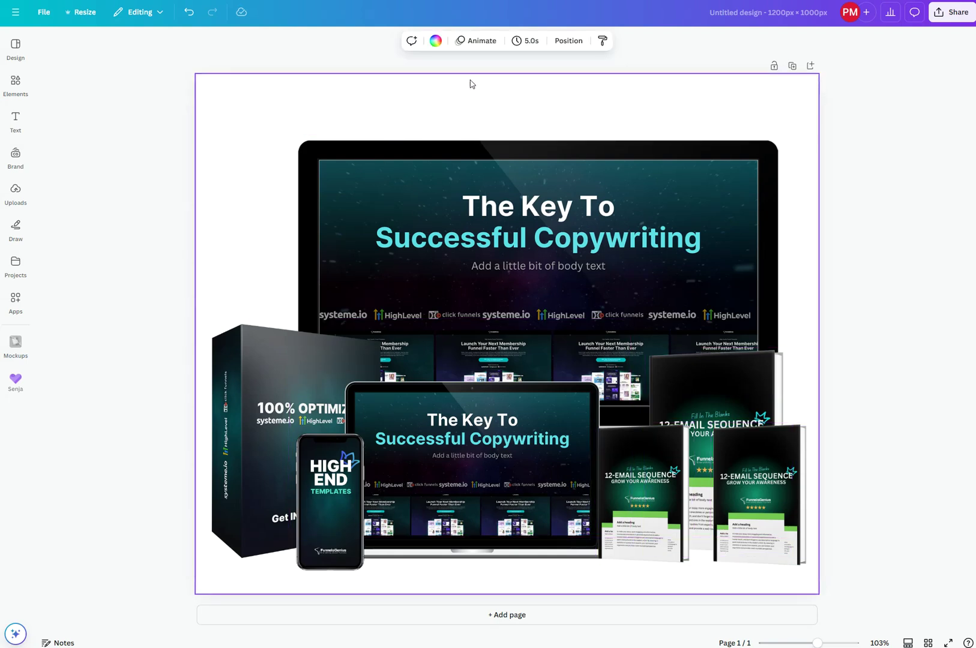
pyautogui.click(838, 308)
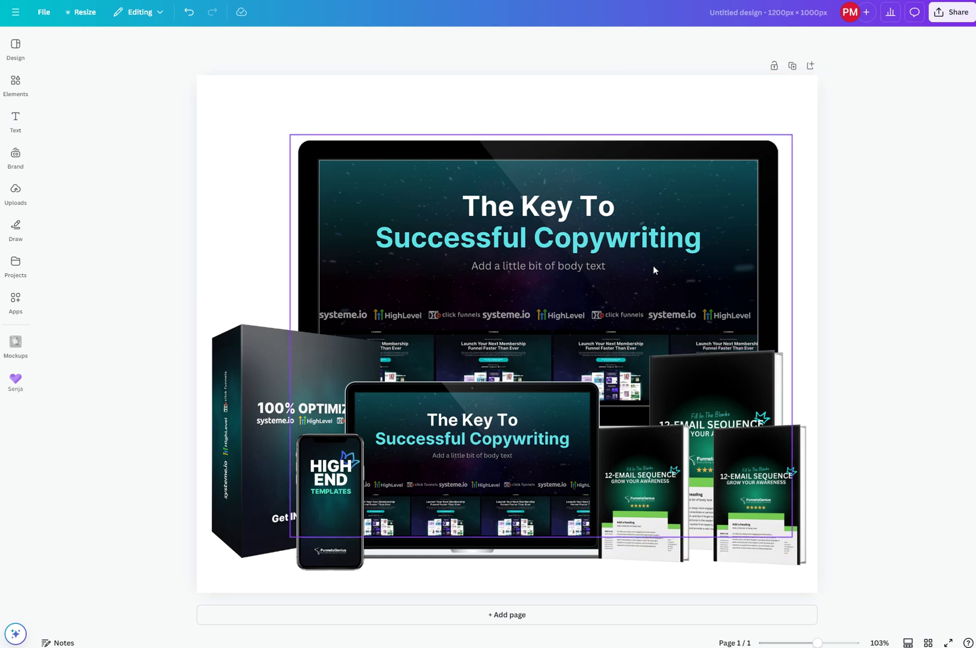
# Download the bundle as a 1,200 × 1,000 px PNG with the transparent background off, and enlarge the downloaded image in the photo viewer.
pyautogui.click(951, 12)
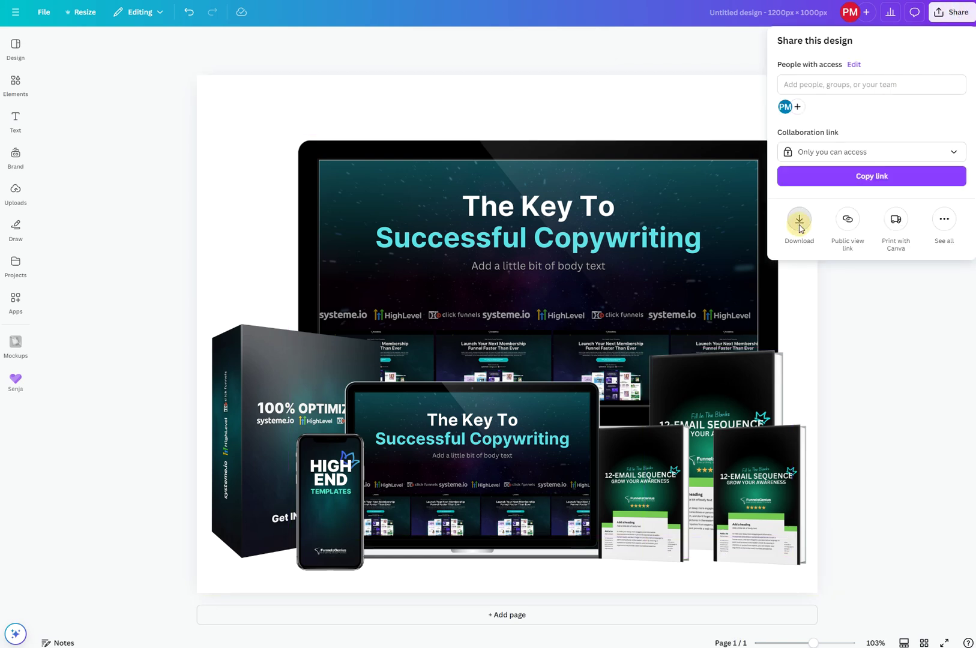
pyautogui.click(799, 227)
pyautogui.click(809, 192)
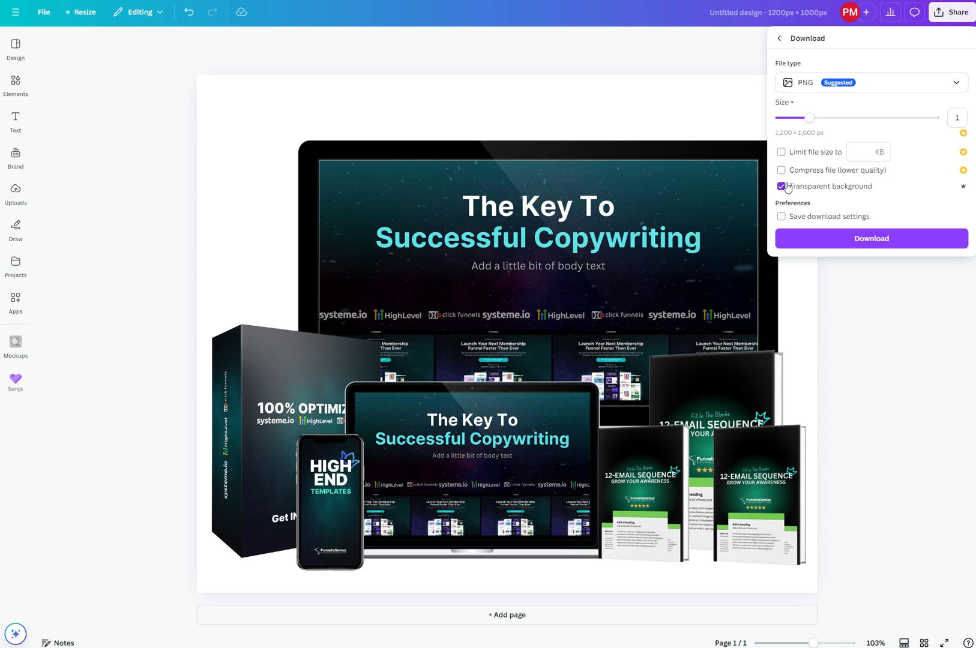
pyautogui.click(781, 186)
pyautogui.click(885, 246)
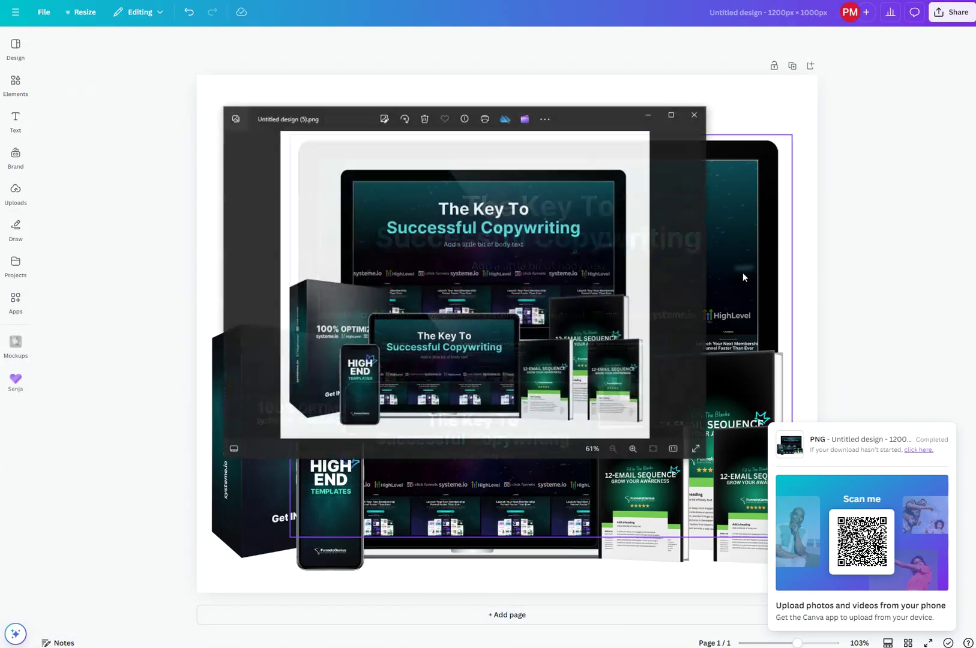
pyautogui.click(613, 113)
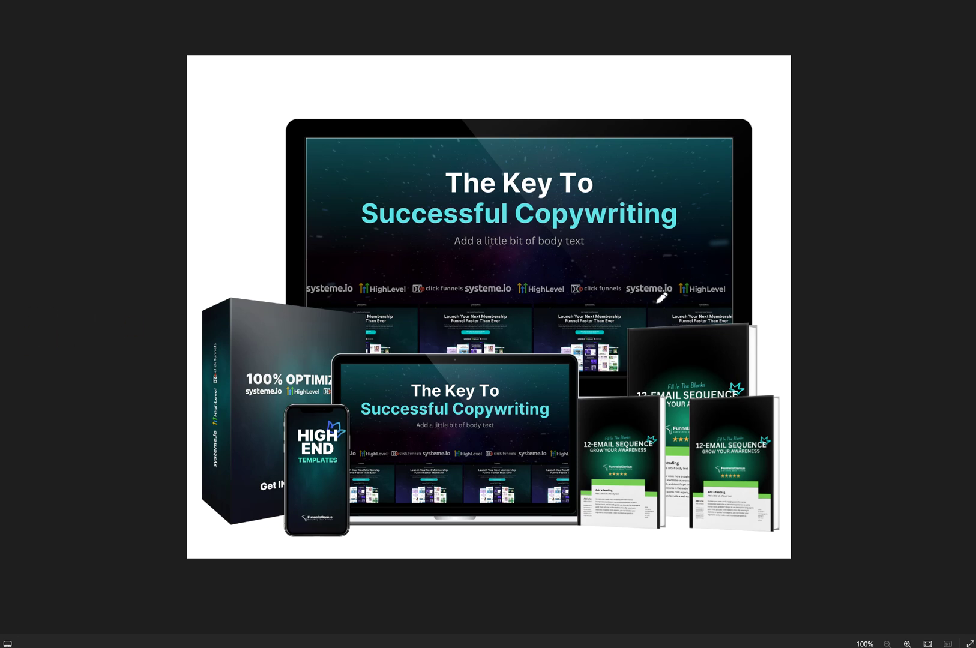
pyautogui.moveTo(645, 174)
pyautogui.mouseDown()
pyautogui.moveTo(395, 158)
pyautogui.moveTo(647, 283)
pyautogui.moveTo(623, 171)
pyautogui.mouseUp()
pyautogui.moveTo(474, 353); pyautogui.dragTo(518, 480)
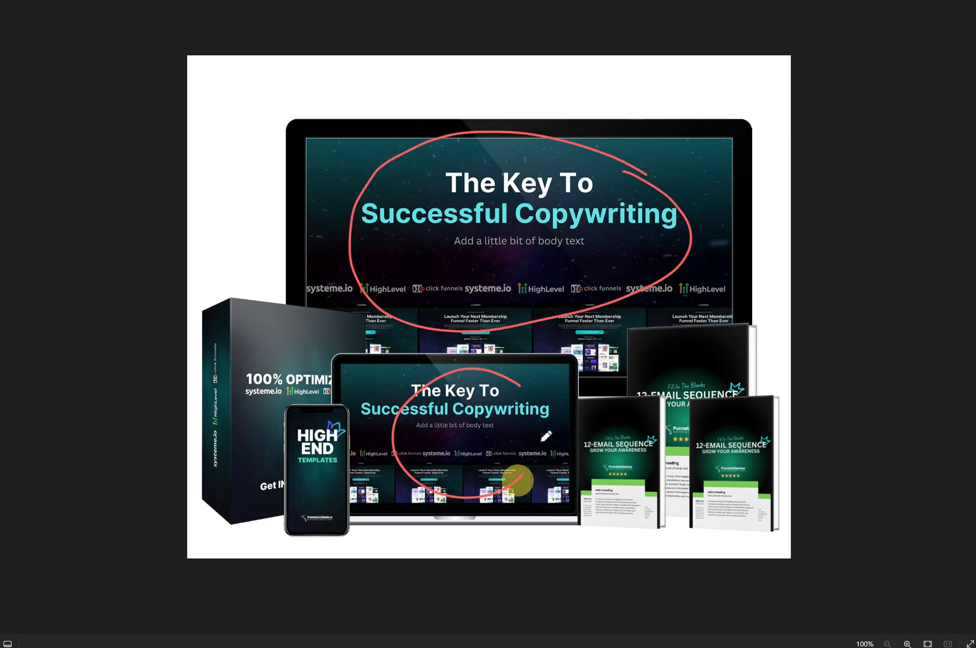
pyautogui.moveTo(327, 420); pyautogui.dragTo(306, 414)
pyautogui.moveTo(296, 332)
pyautogui.mouseDown()
pyautogui.moveTo(253, 399)
pyautogui.moveTo(281, 353)
pyautogui.mouseUp()
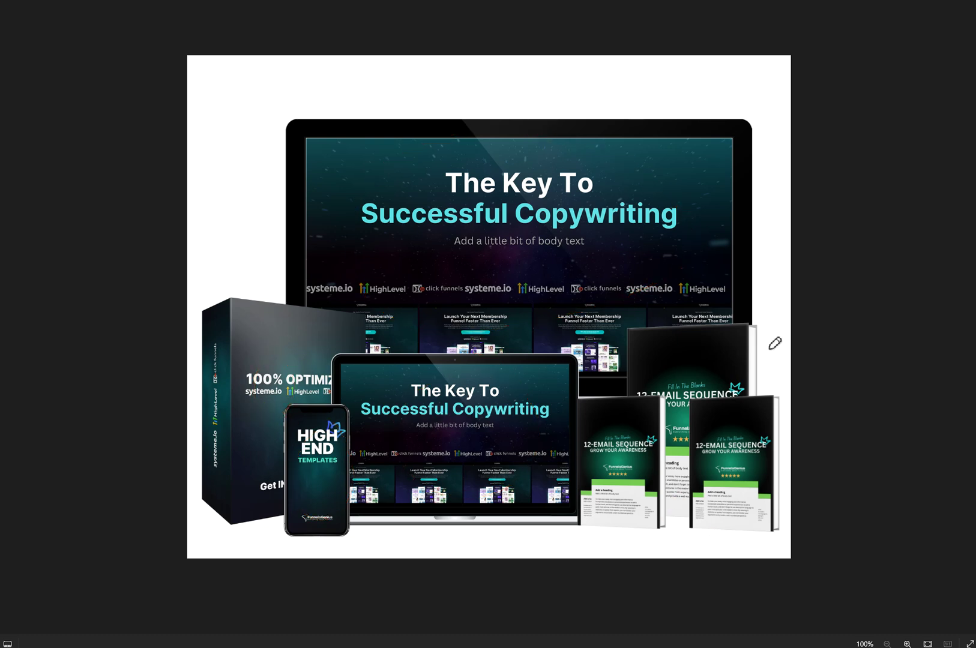
pyautogui.moveTo(657, 179)
pyautogui.mouseDown()
pyautogui.moveTo(529, 157)
pyautogui.moveTo(630, 177)
pyautogui.mouseUp()
pyautogui.moveTo(520, 413)
pyautogui.mouseDown()
pyautogui.moveTo(378, 438)
pyautogui.moveTo(520, 429)
pyautogui.mouseUp()
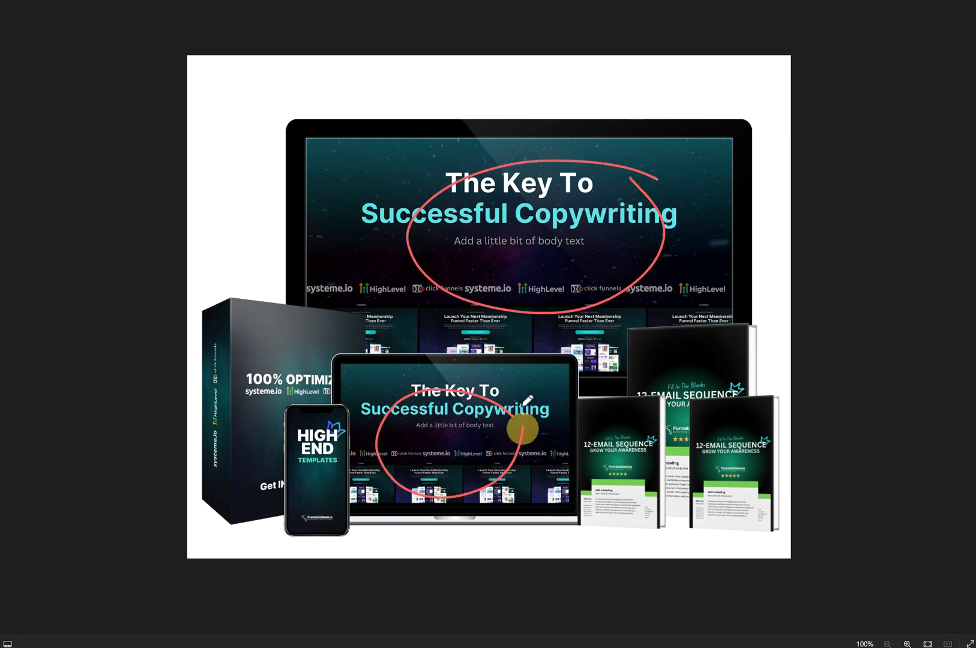
pyautogui.moveTo(303, 433); pyautogui.dragTo(333, 440)
pyautogui.moveTo(288, 332); pyautogui.dragTo(282, 339)
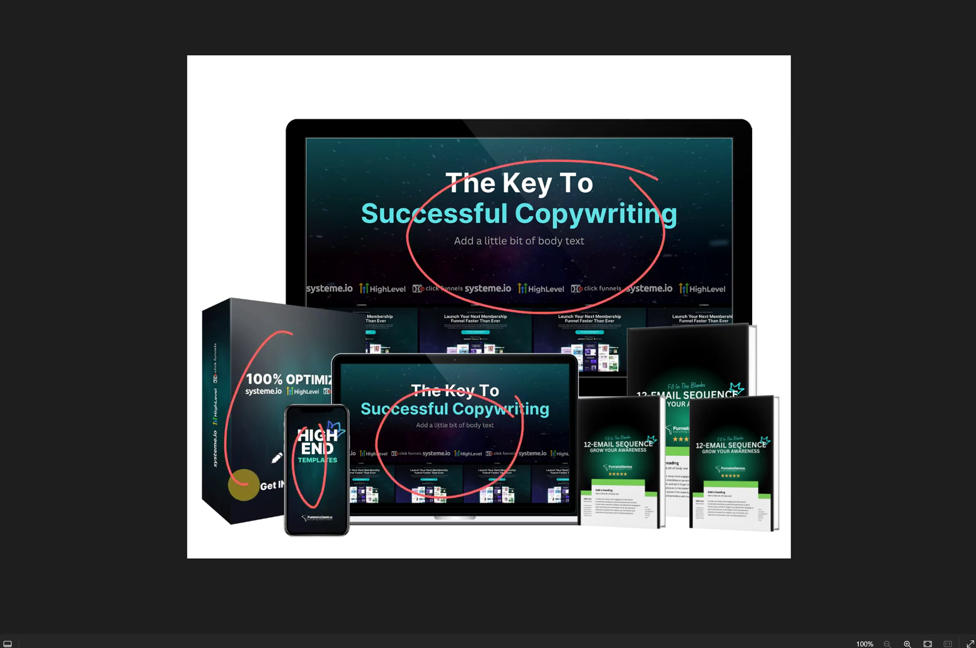
pyautogui.moveTo(636, 355)
pyautogui.mouseDown()
pyautogui.moveTo(760, 320)
pyautogui.moveTo(726, 307)
pyautogui.mouseUp()
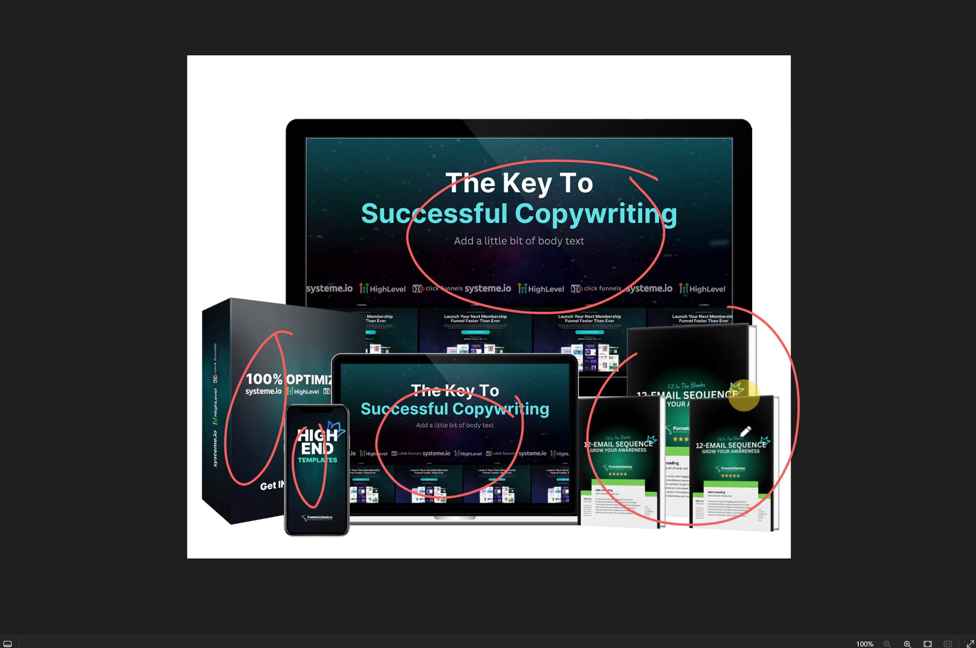
pyautogui.press('e')
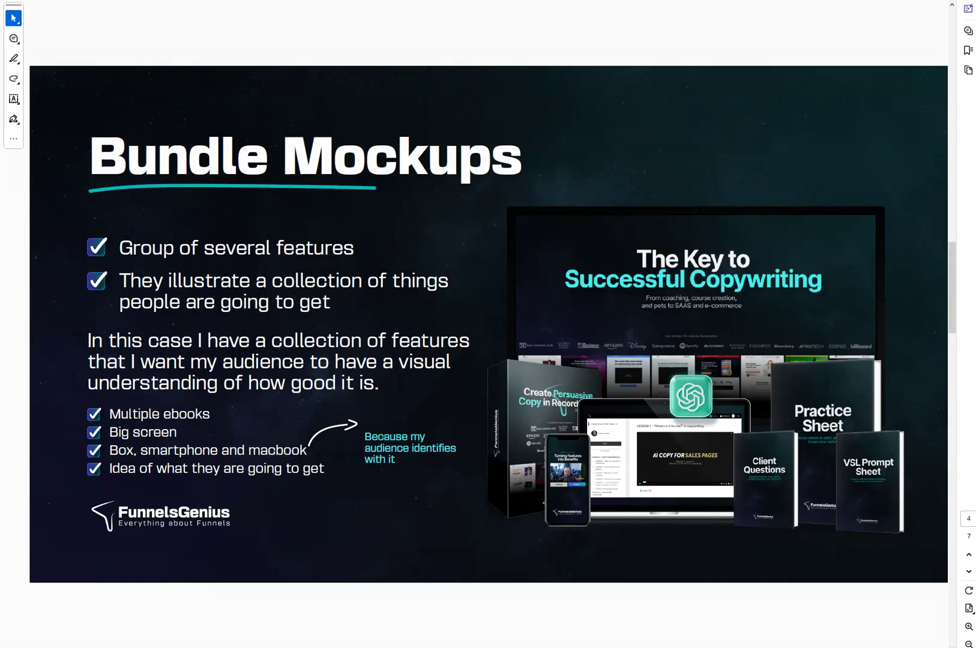
pyautogui.moveTo(765, 480)
pyautogui.mouseDown()
pyautogui.moveTo(824, 417)
pyautogui.moveTo(863, 481)
pyautogui.moveTo(766, 480)
pyautogui.mouseUp()
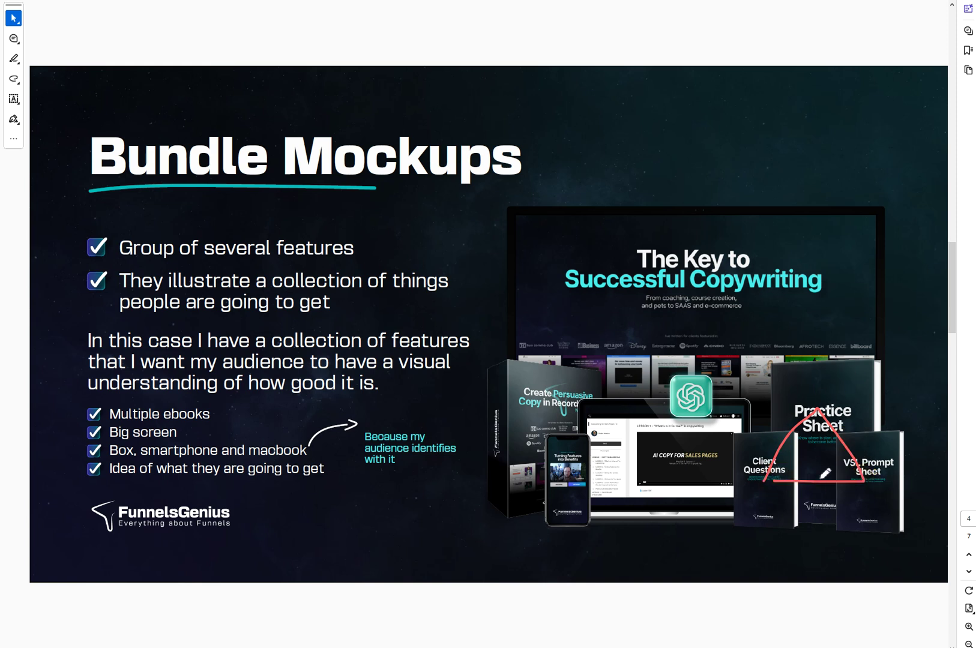
pyautogui.moveTo(691, 425); pyautogui.dragTo(651, 424)
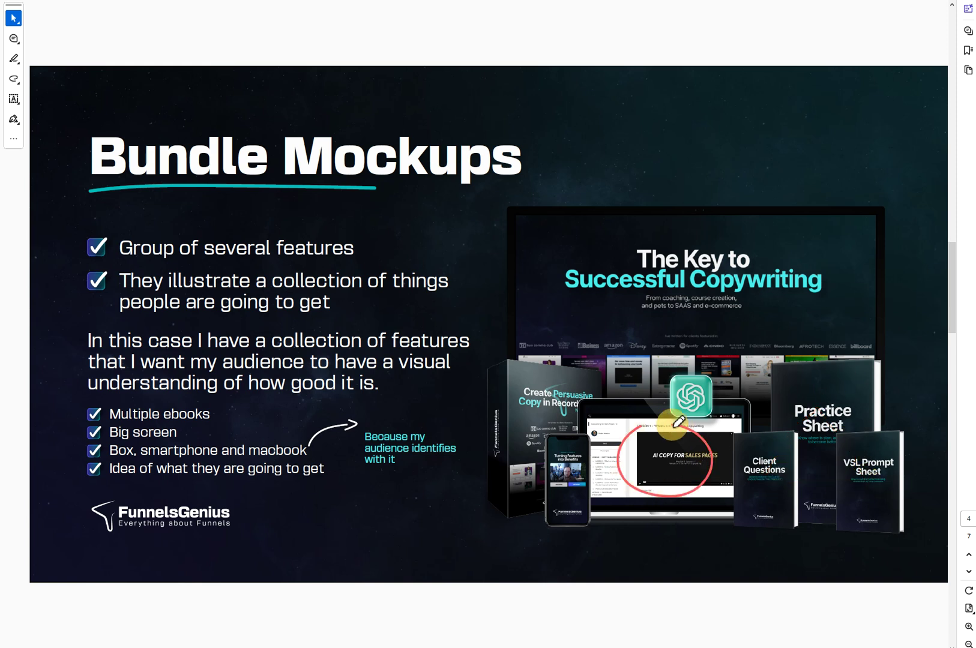